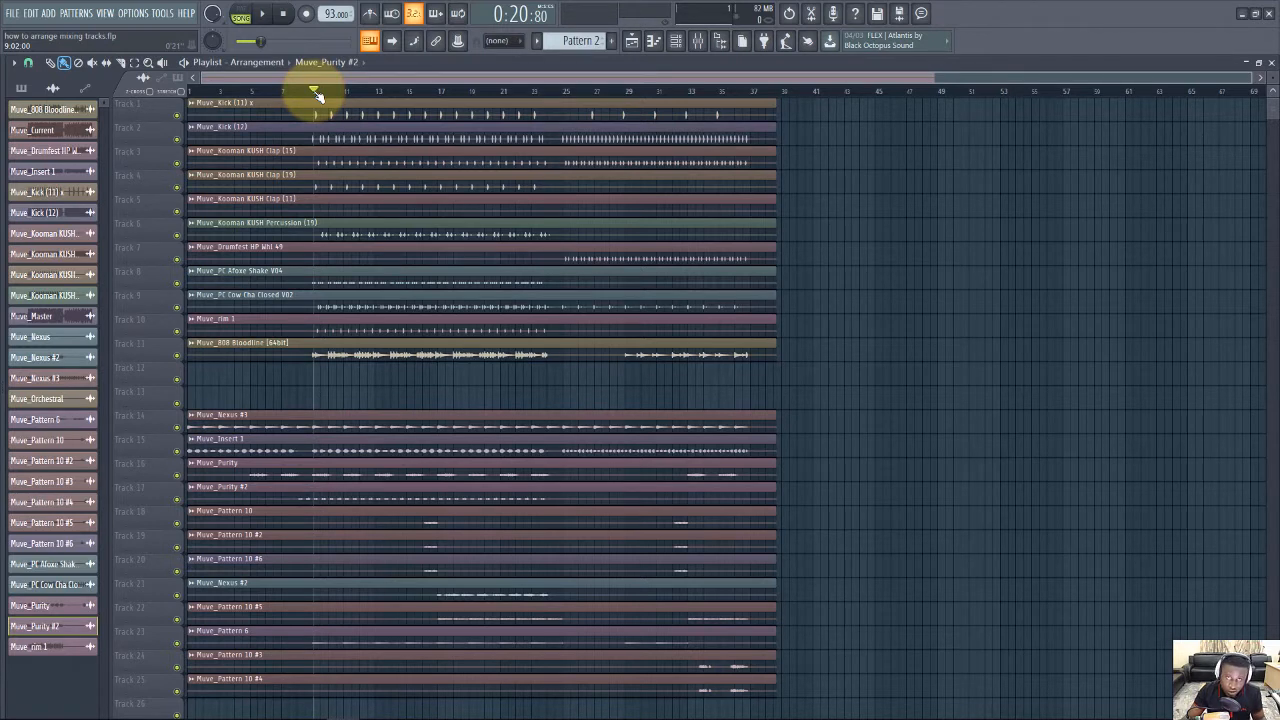
Solo the Muve_Kick (11) track in the playlist and audition it
ctrl+click(176, 115)
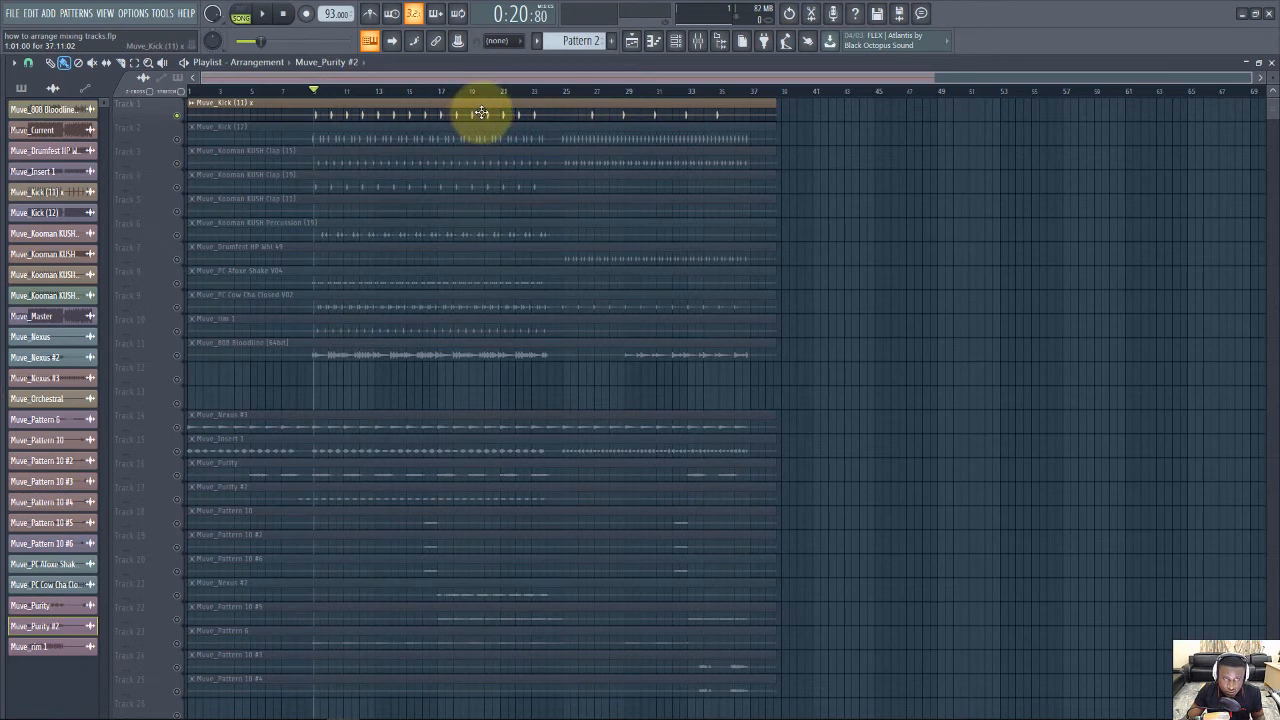
key(space)
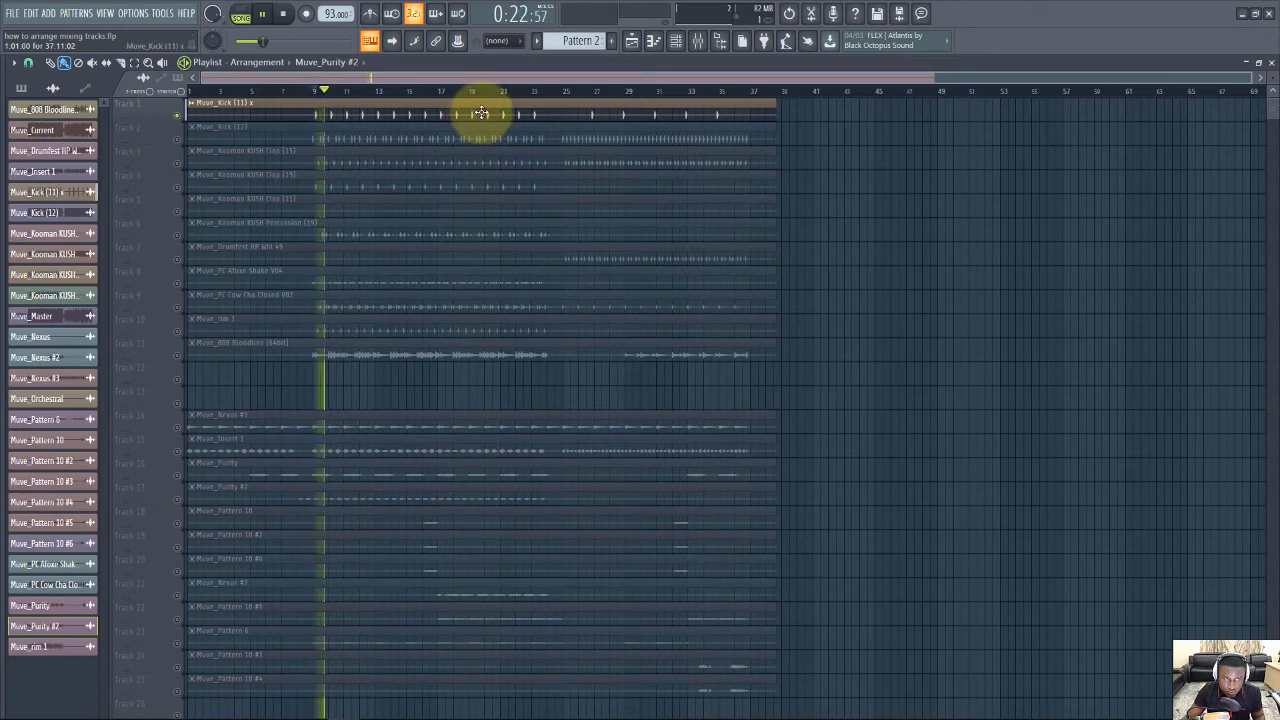
key(space)
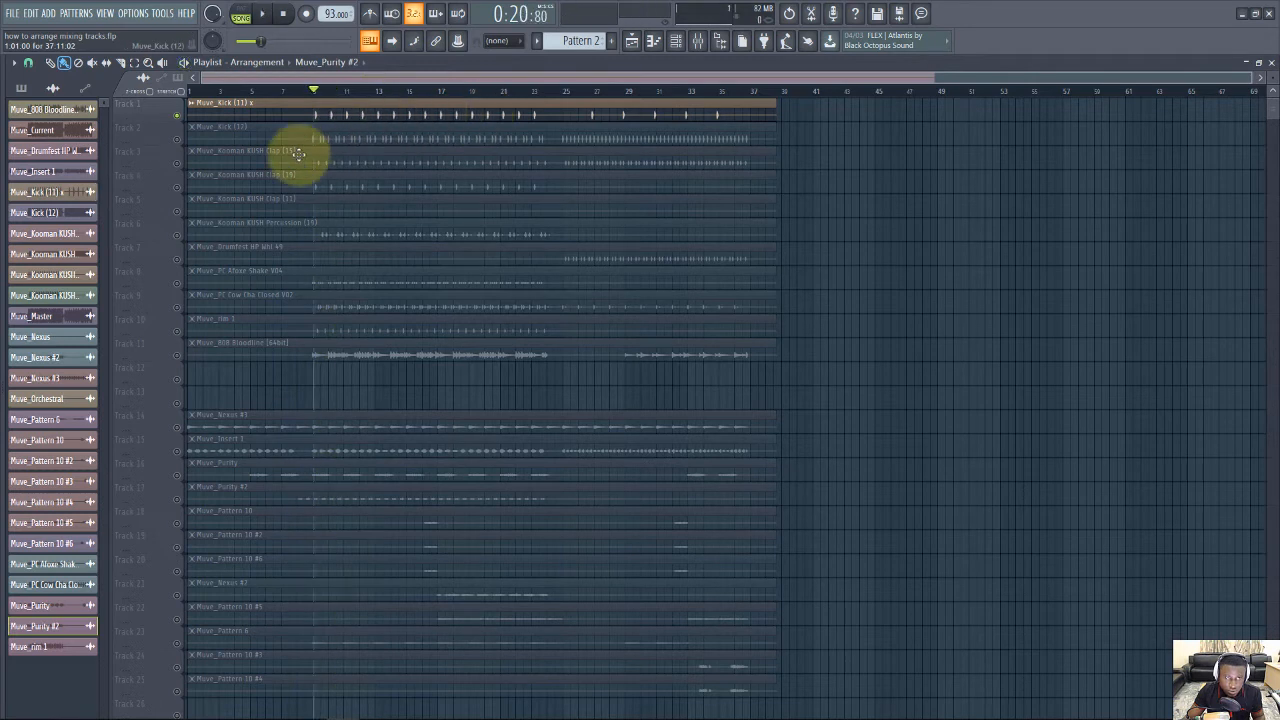
Unmute the Muve_Kick (12) and Kooman KUSH Clap (15) tracks one after the other, auditioning the mix after each
click(183, 143)
key(space)
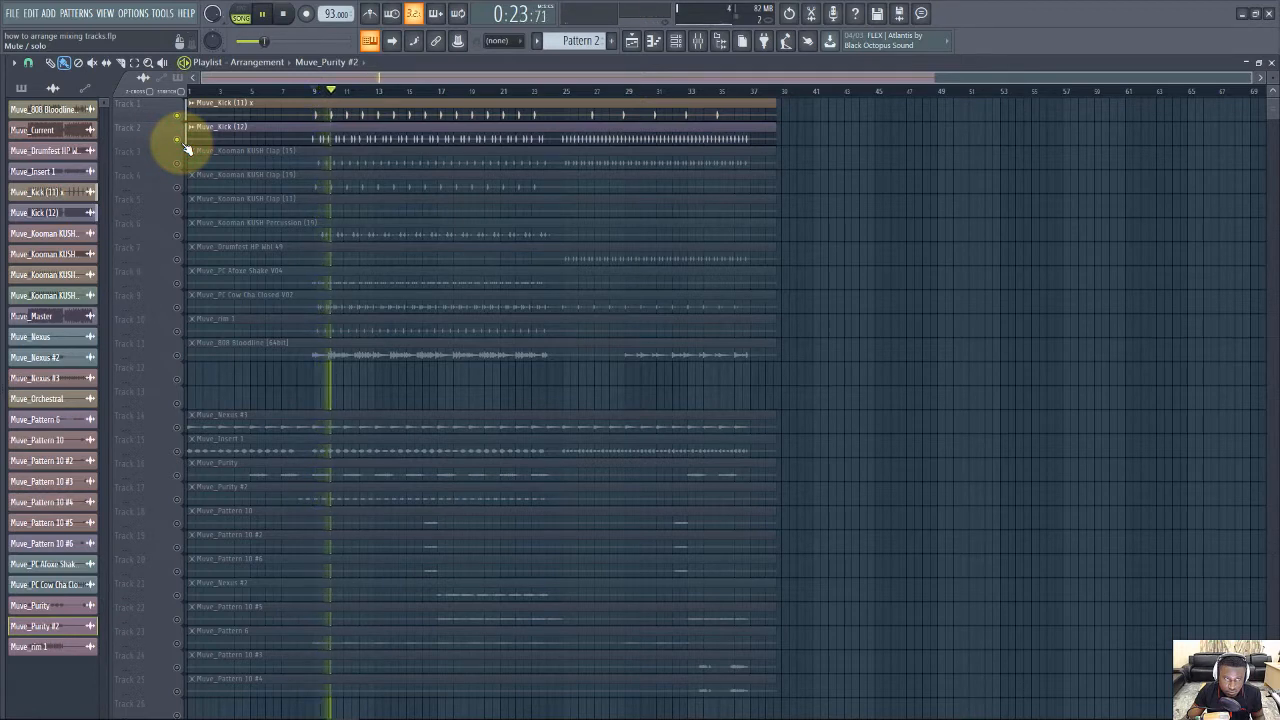
key(space)
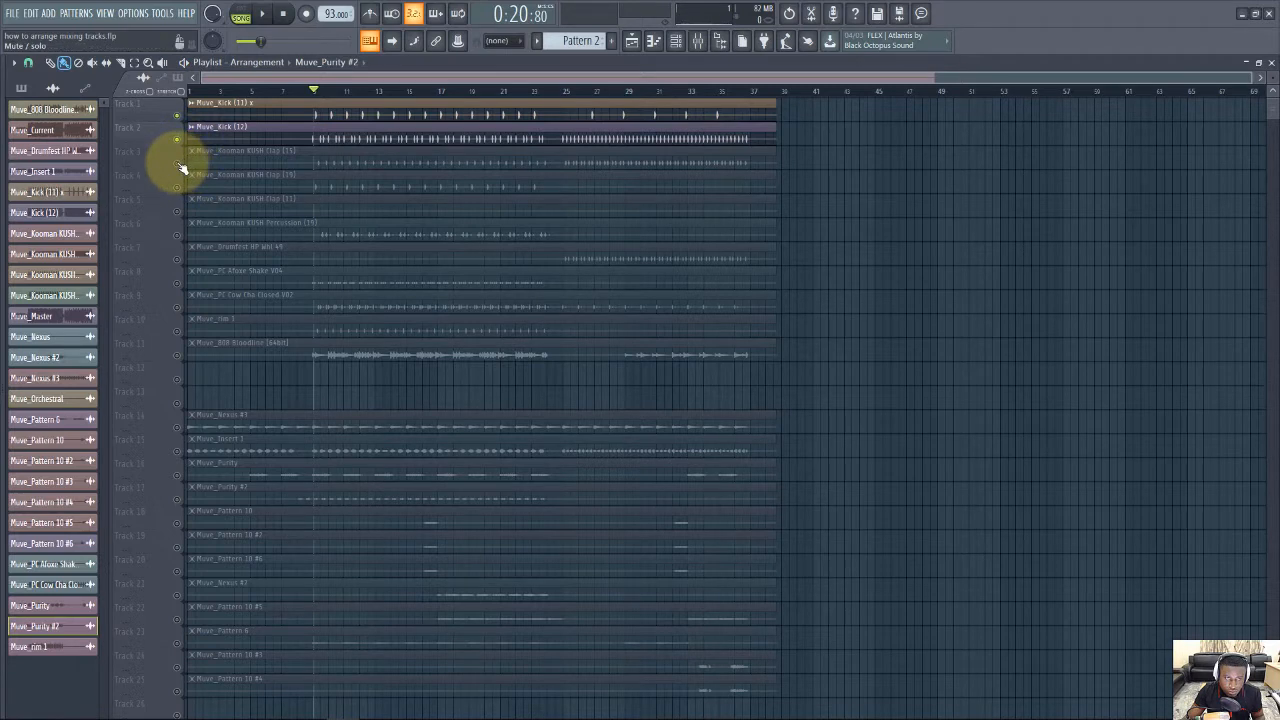
click(178, 164)
key(space)
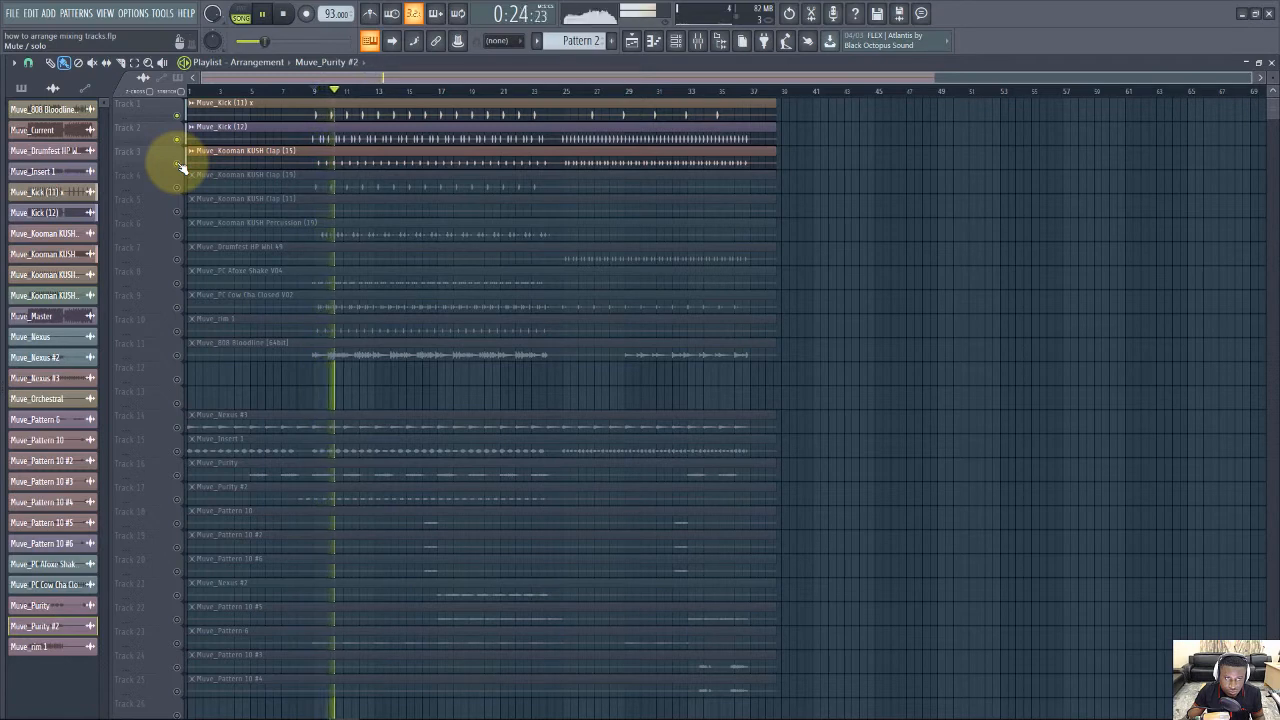
key(space)
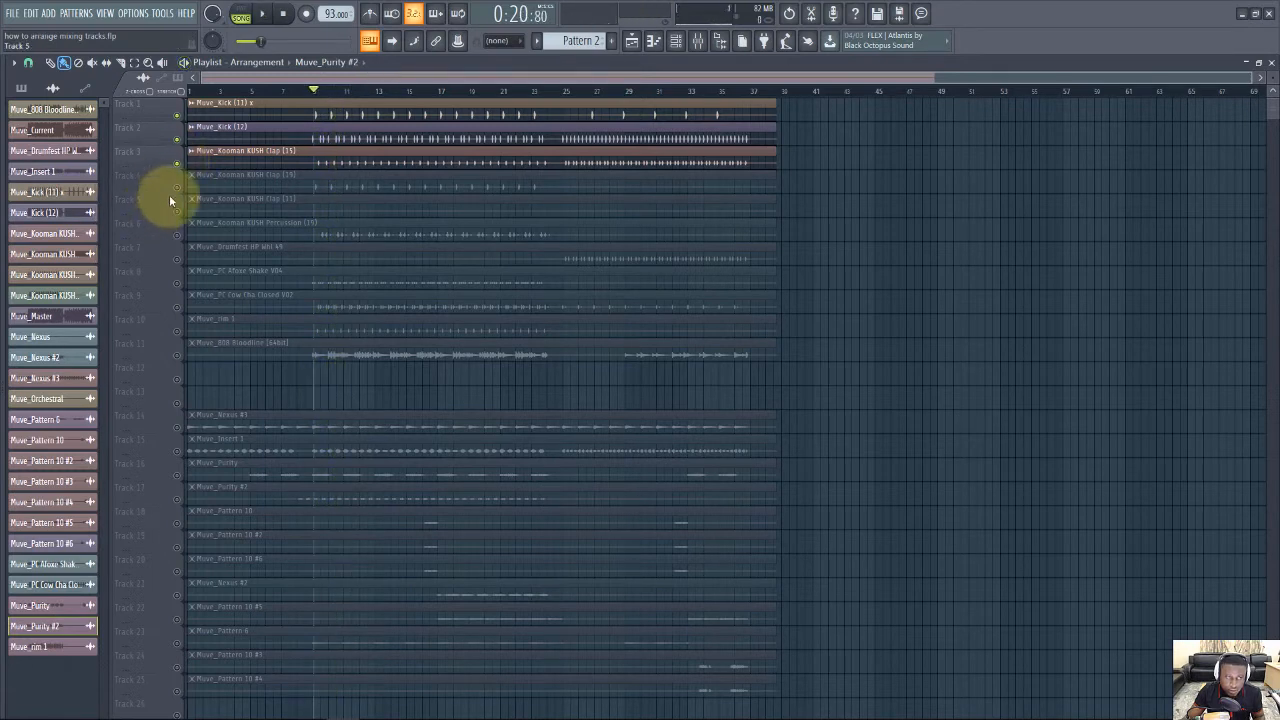
Unmute the Kooman KUSH Clap (19) track and audition it with the kicks and first clap
click(176, 188)
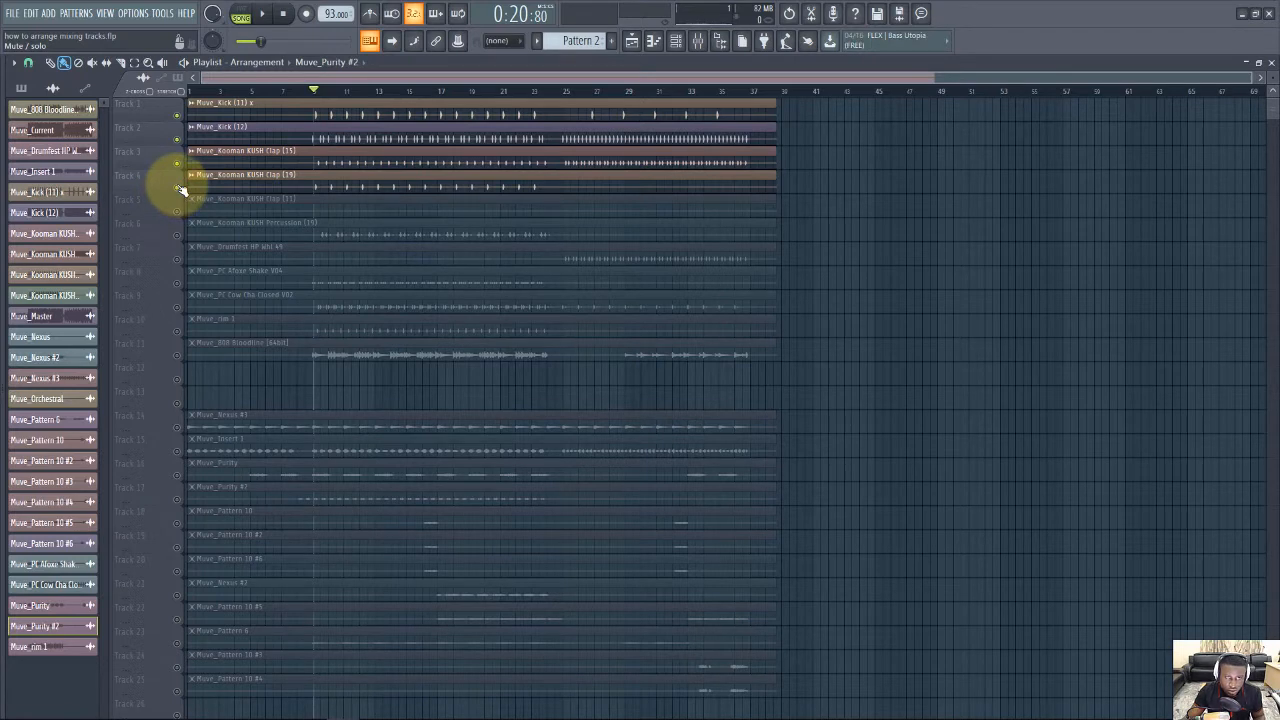
key(space)
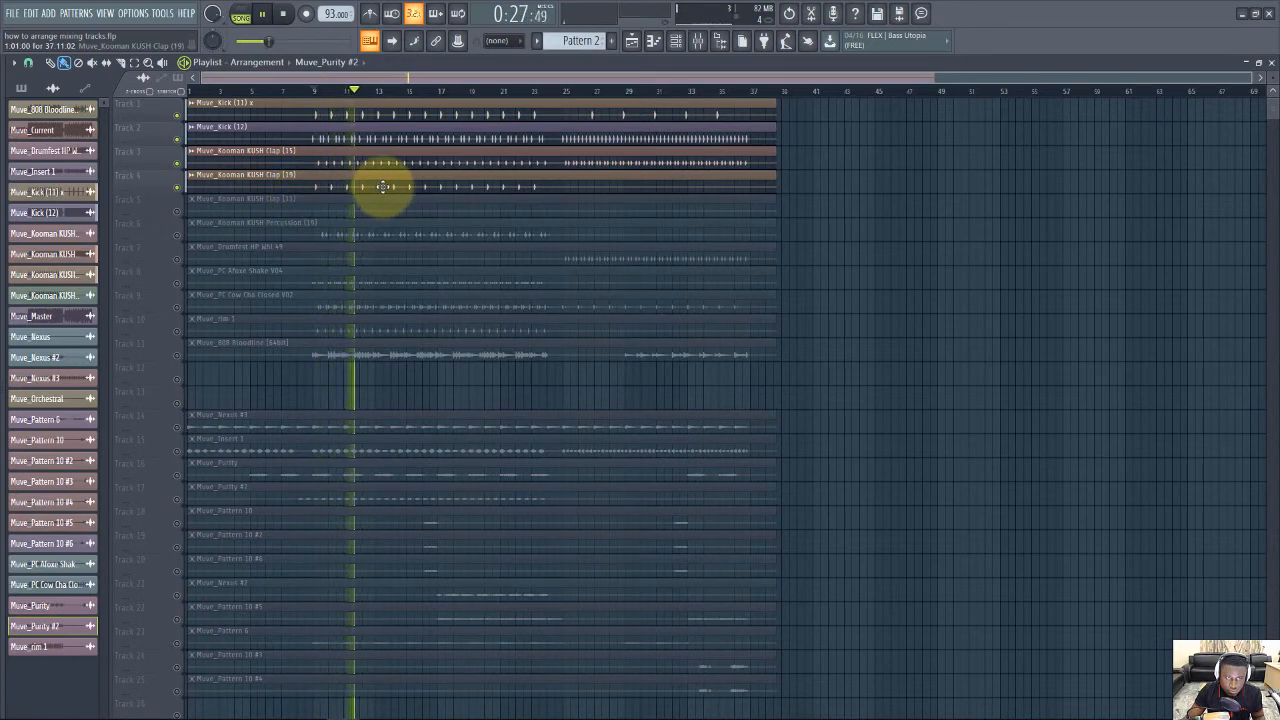
key(space)
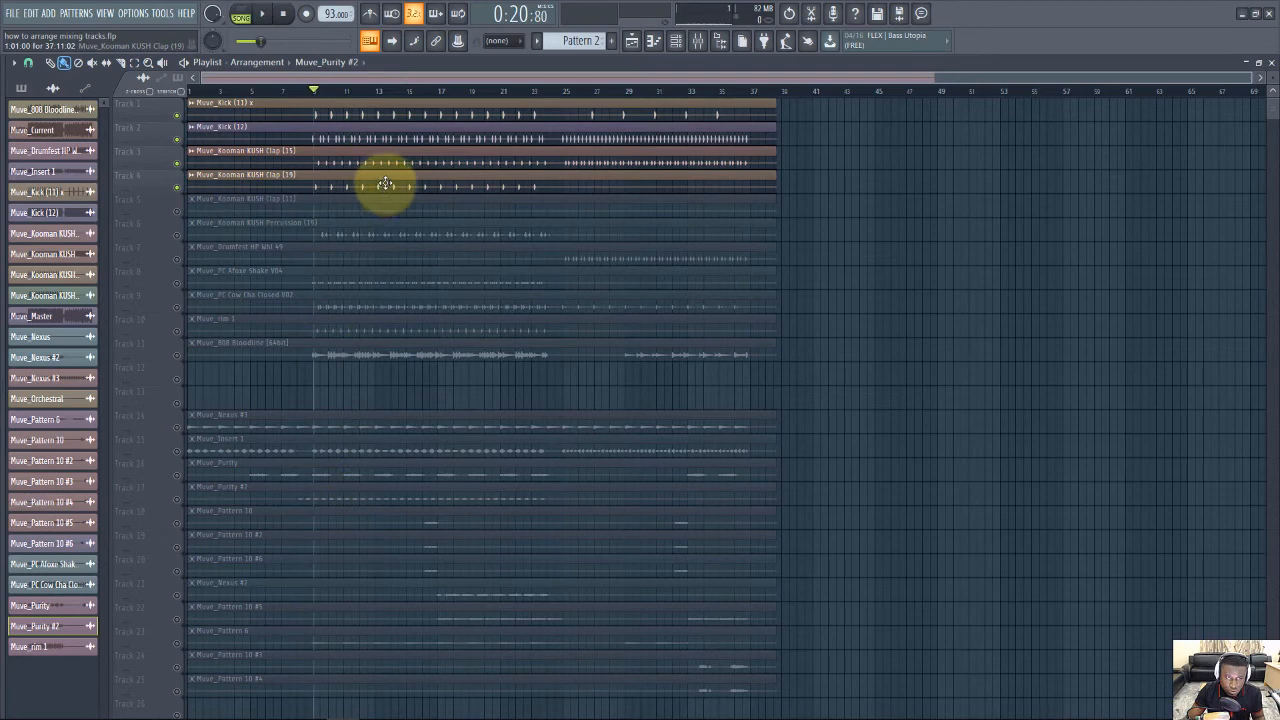
Lower the mixer volume of Kooman KUSH Clap (19) to 70% (-7.2 dB) while auditioning the mix, and return to the playlist
double_click(385, 183)
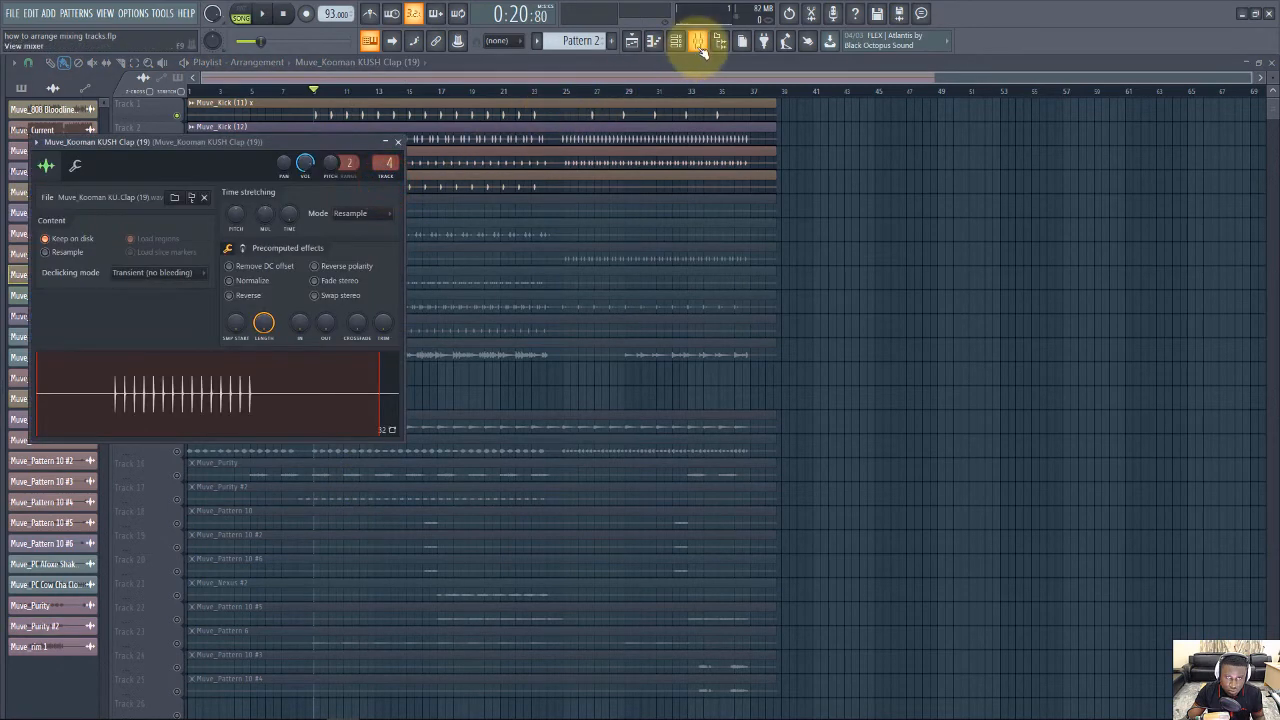
click(698, 45)
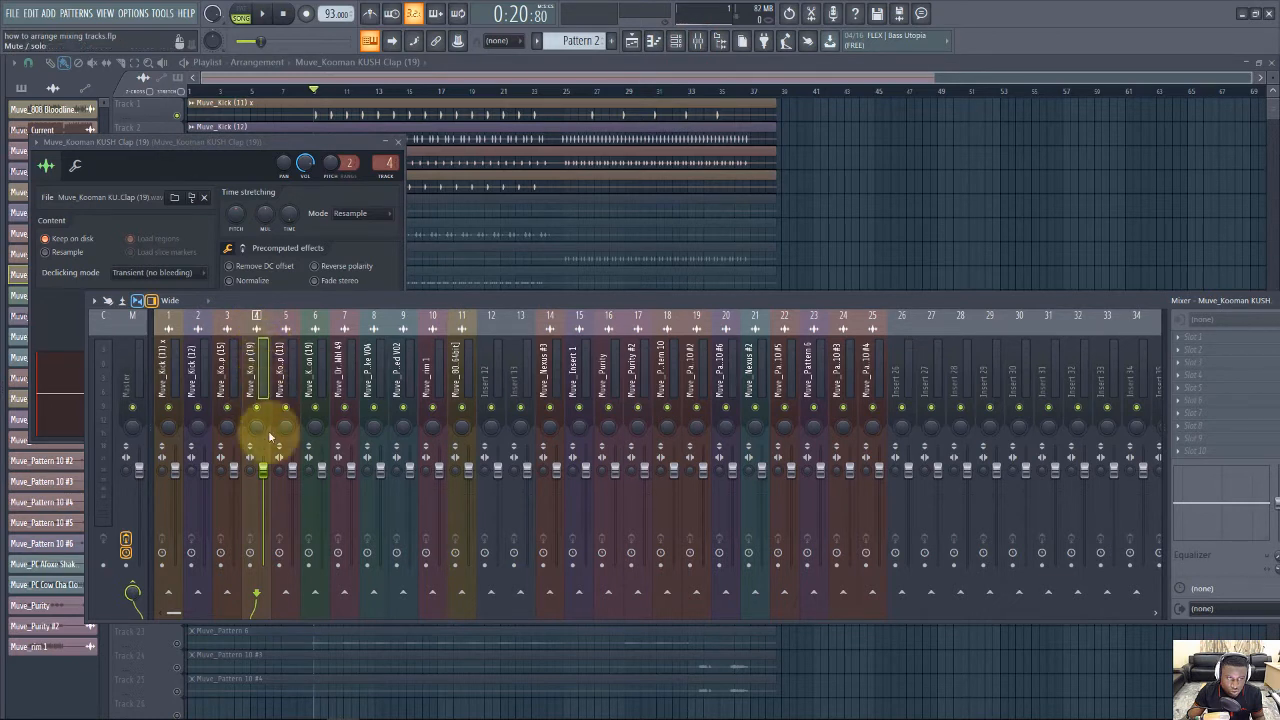
key(space)
key(space)
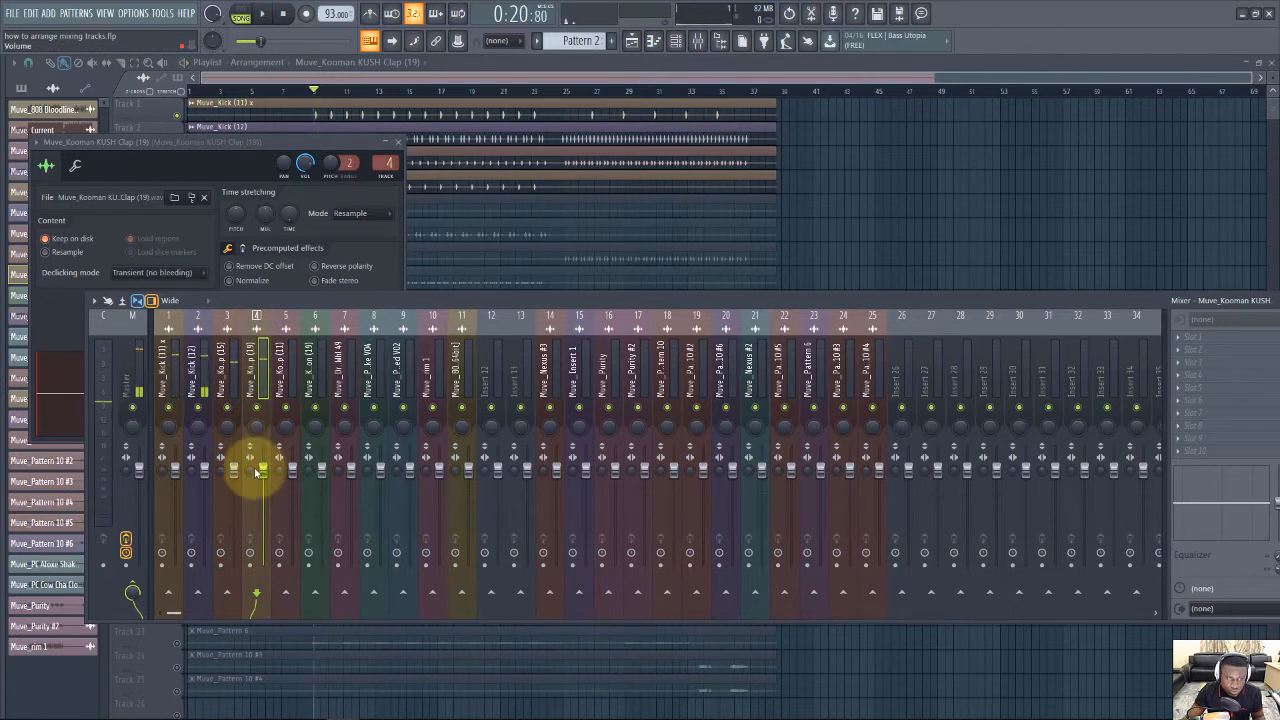
click(262, 467)
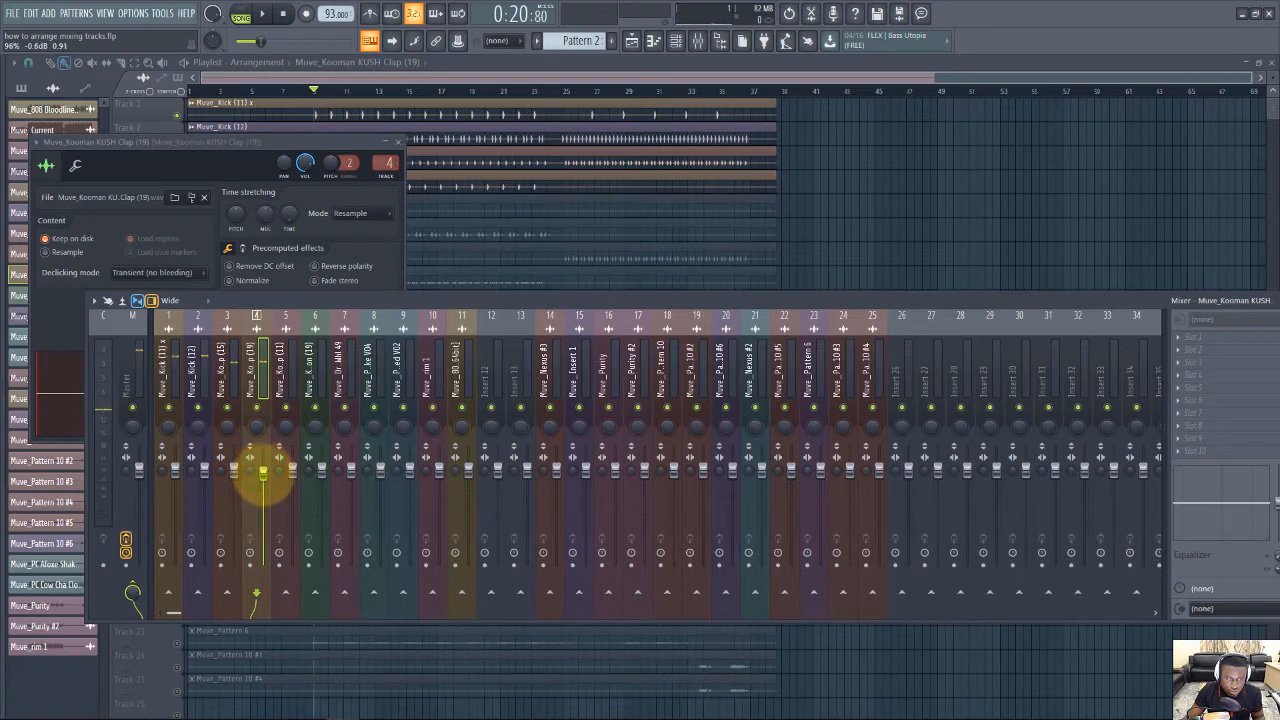
drag(263, 471, 263, 479)
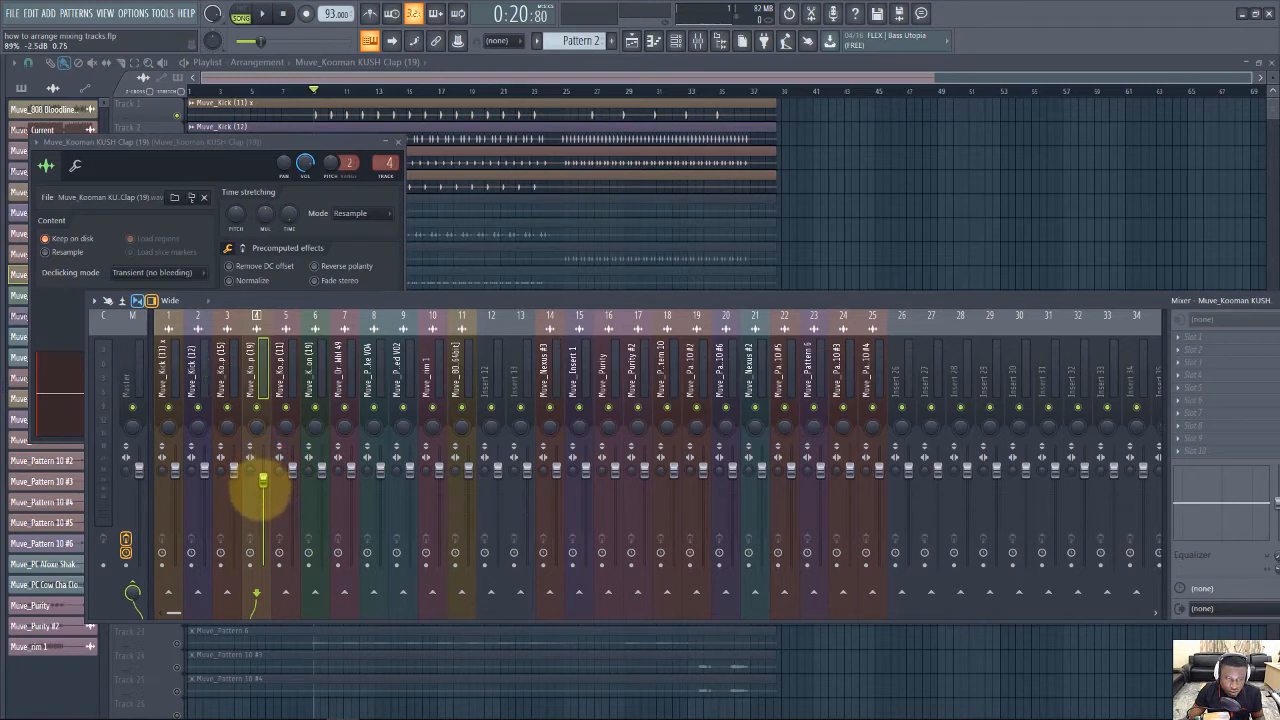
drag(260, 488, 268, 495)
key(space)
key(space)
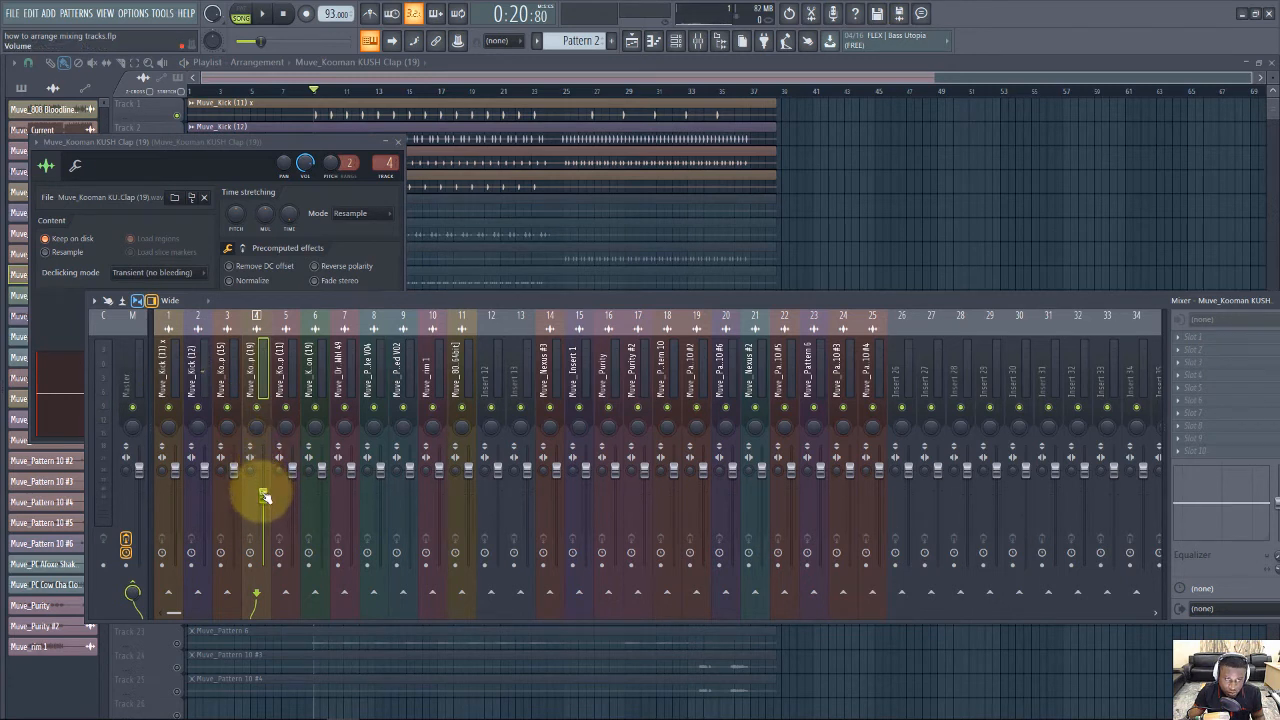
drag(264, 497, 264, 502)
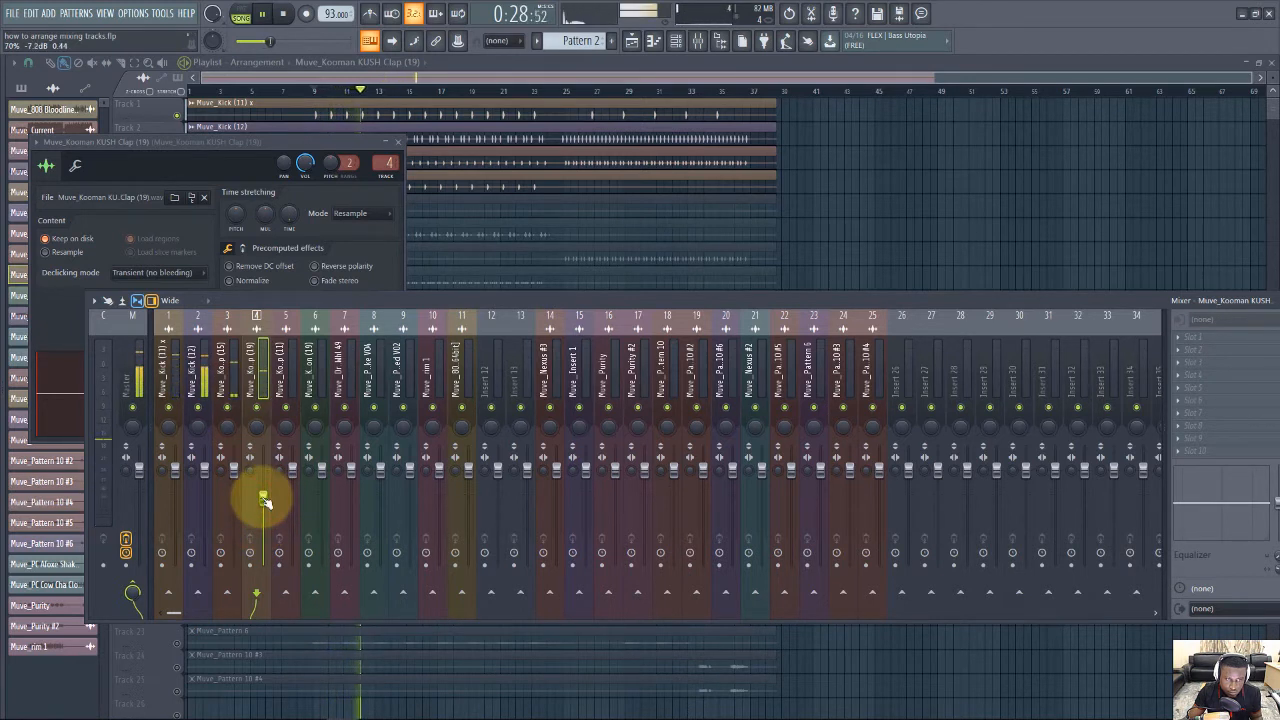
key(space)
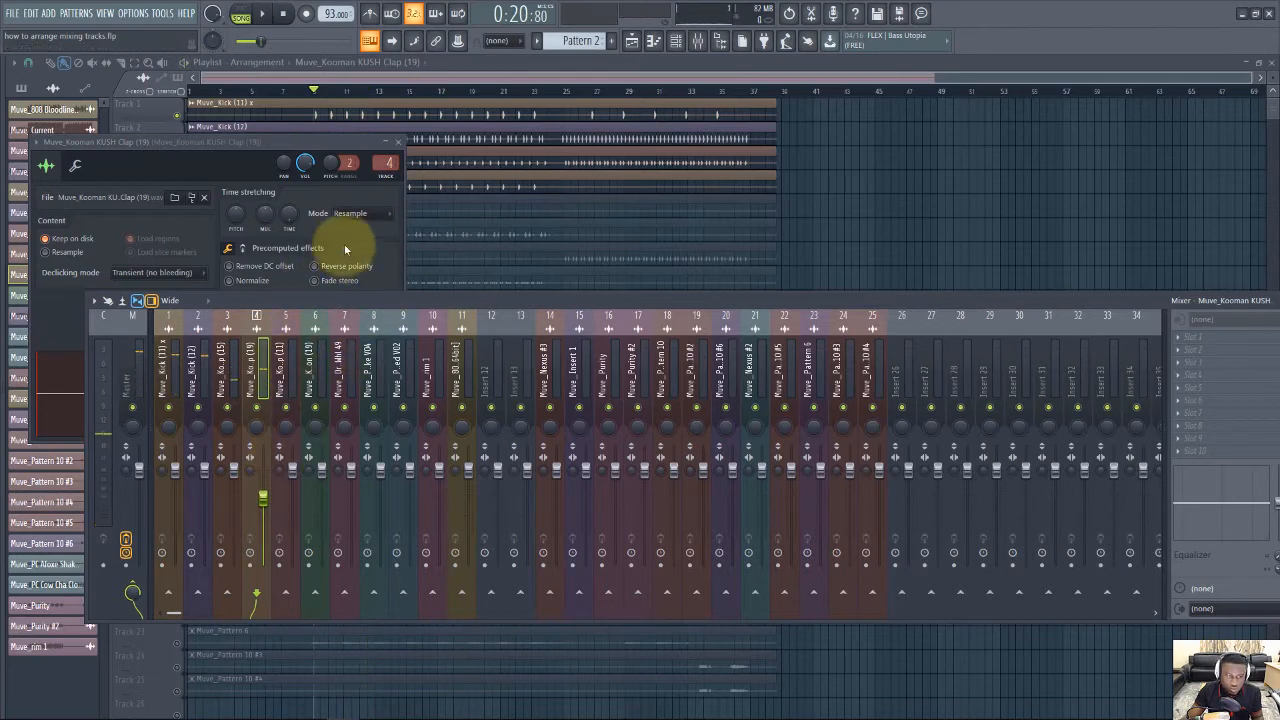
click(362, 85)
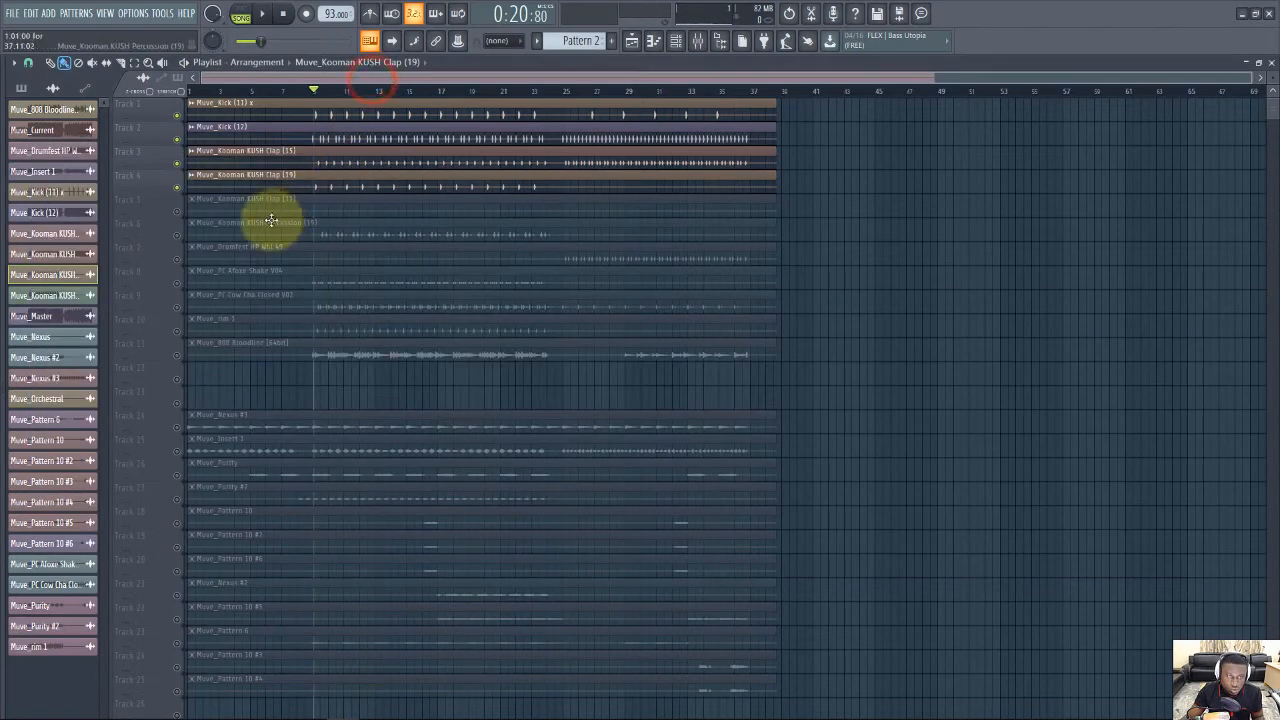
Unmute the Kooman KUSH Clap (11) track and check its waveform in the clip's channel settings
click(177, 211)
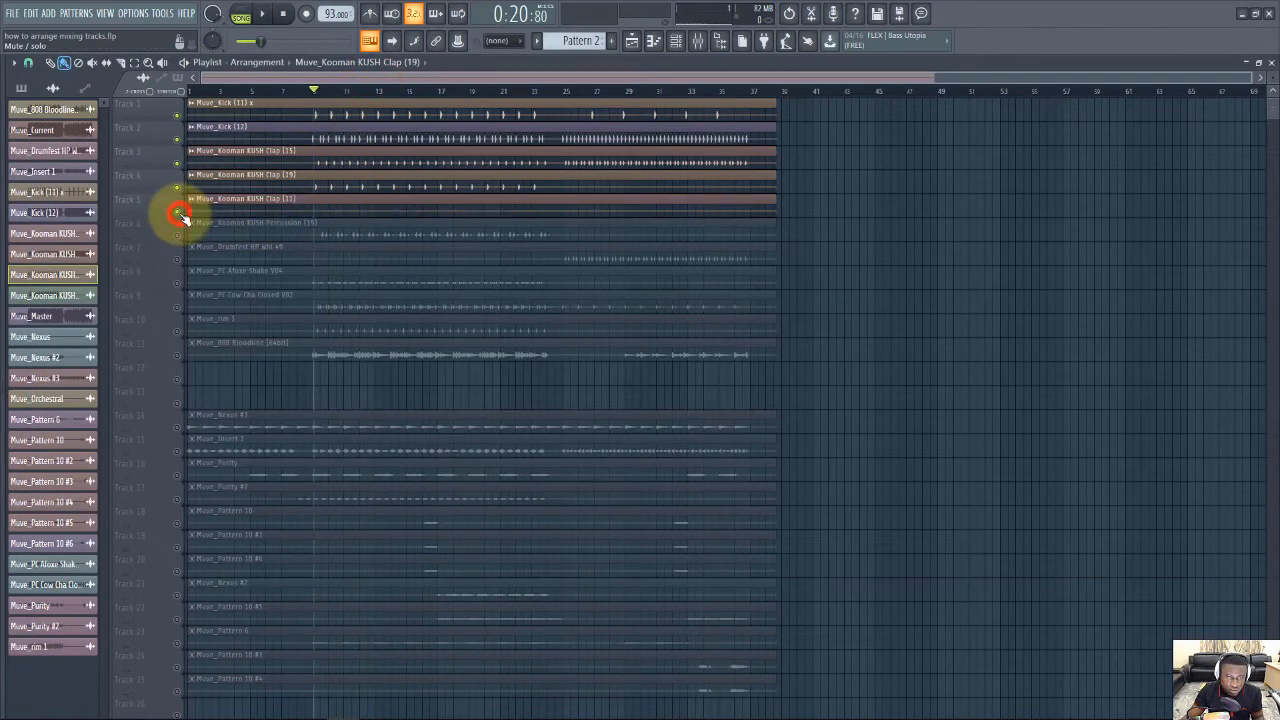
double_click(333, 205)
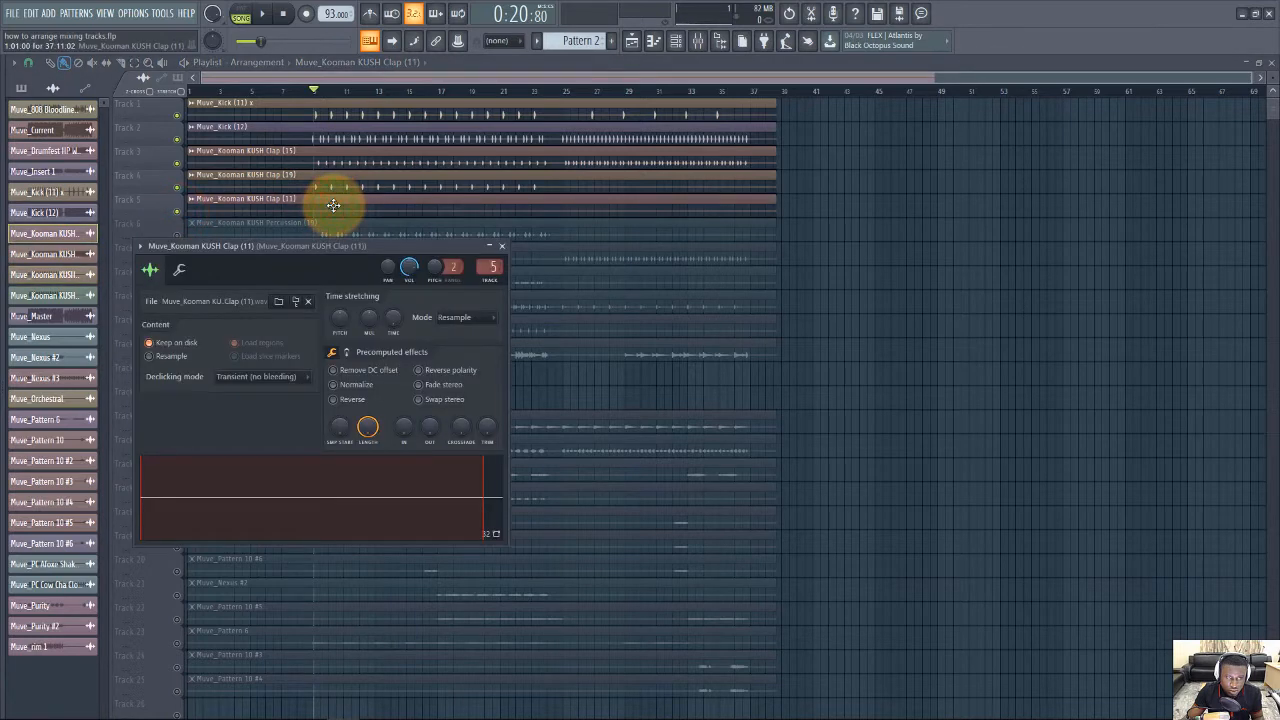
click(330, 206)
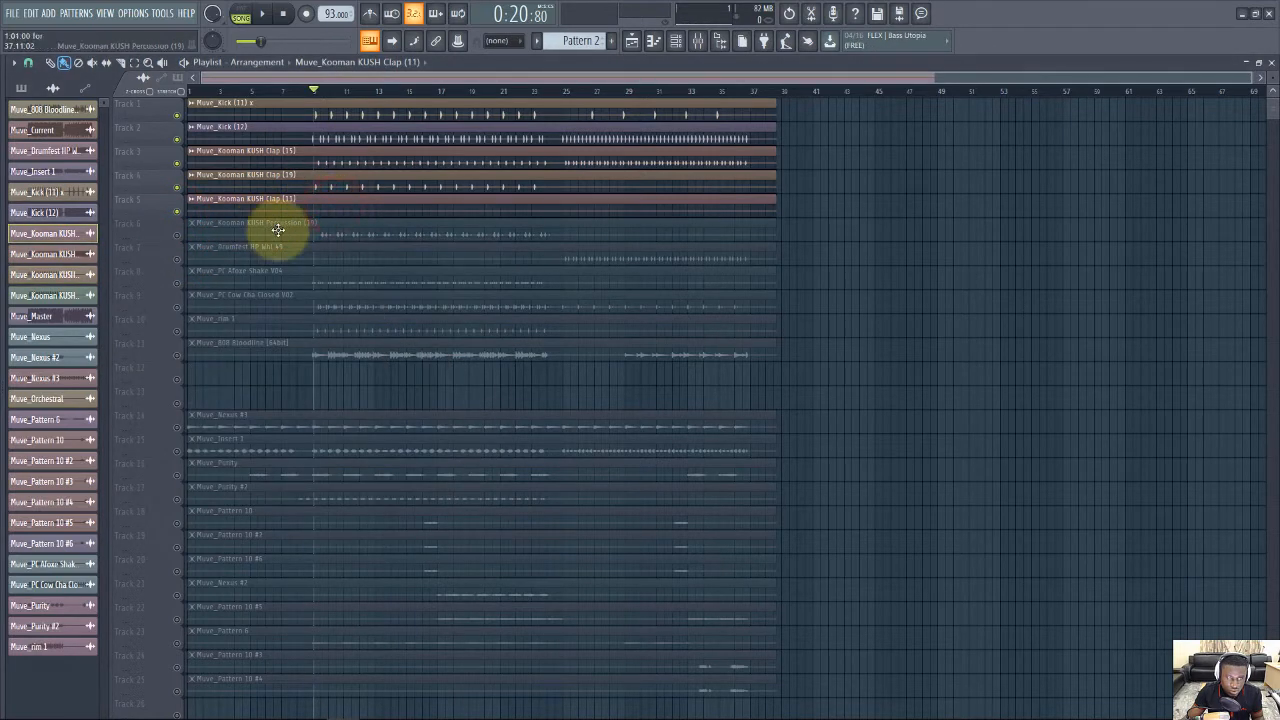
Unmute the Kooman KUSH Percussion (19) track and audition it with the other active drums
click(177, 235)
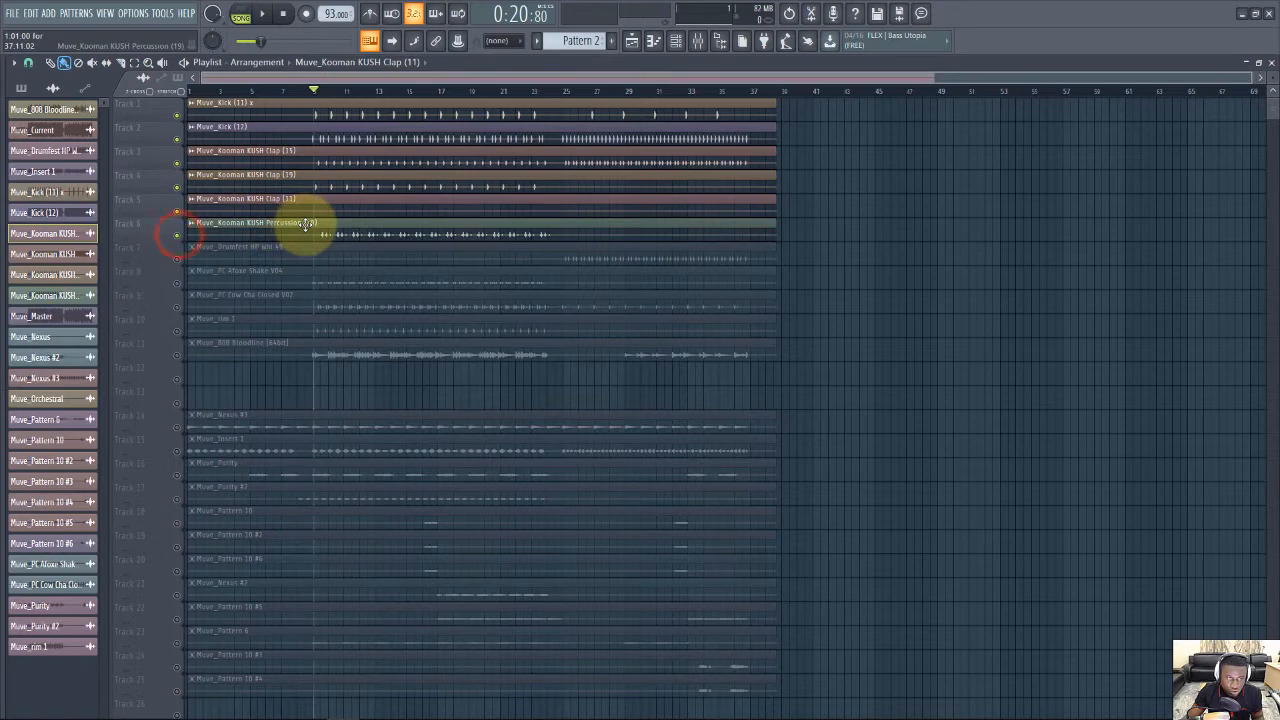
click(305, 224)
double_click(305, 224)
click(478, 236)
key(space)
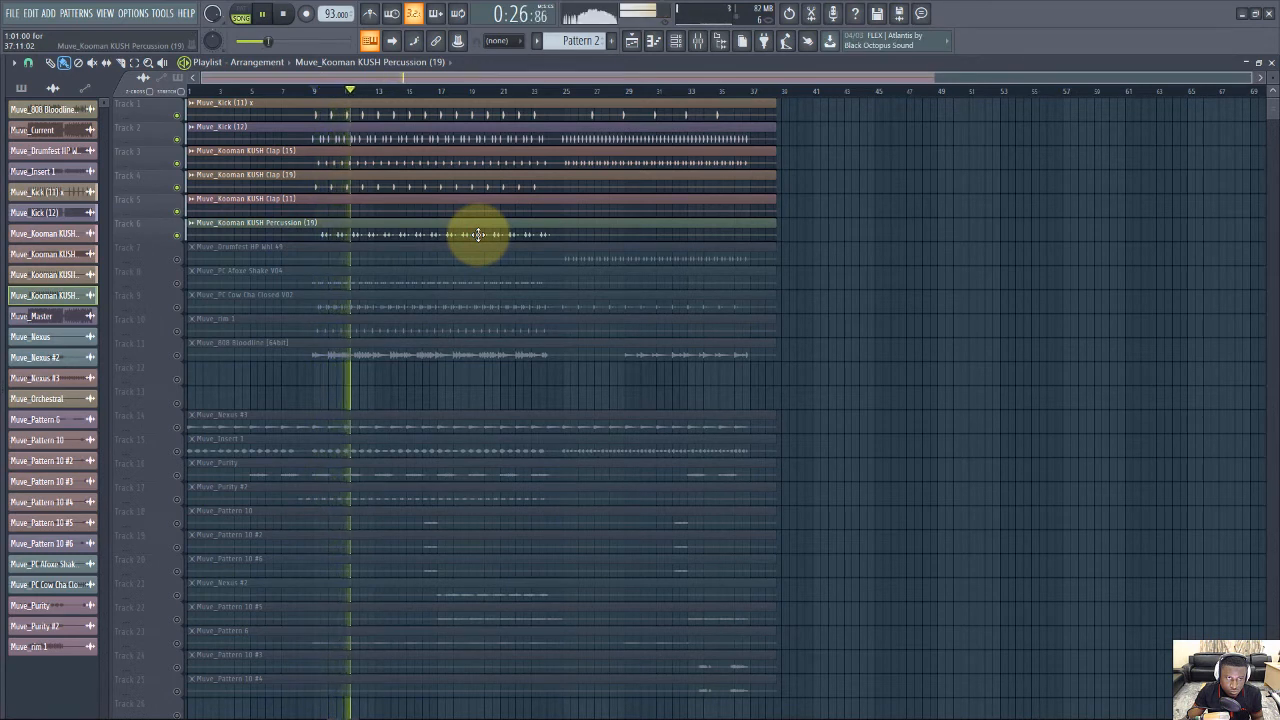
key(space)
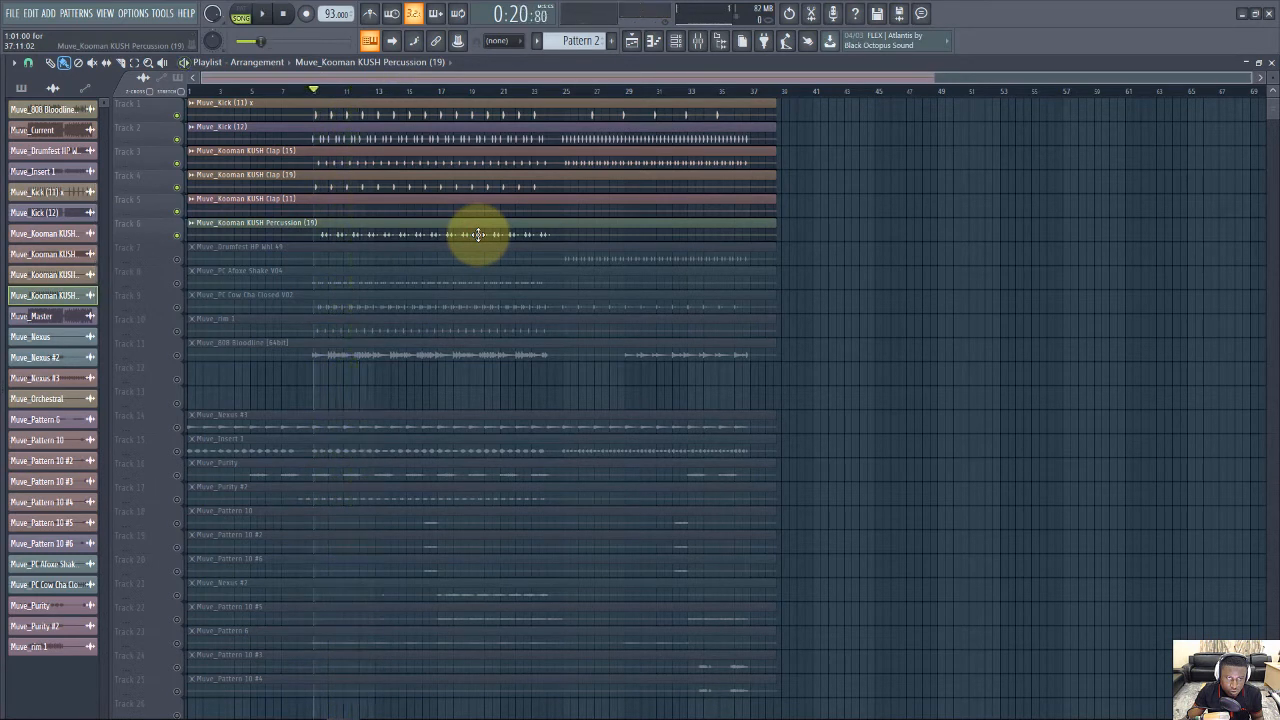
Bring up the Kooman KUSH Percussion (19) insert in the mixer and play the mix to judge its level
double_click(478, 234)
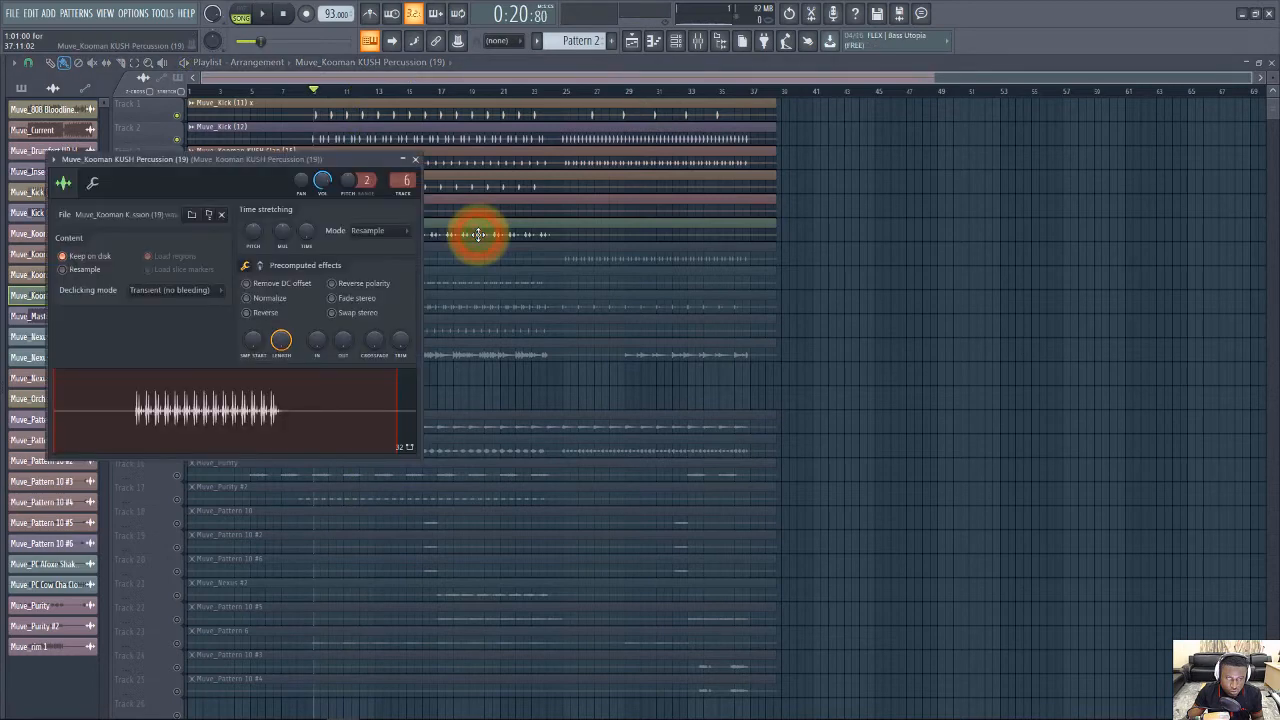
click(698, 48)
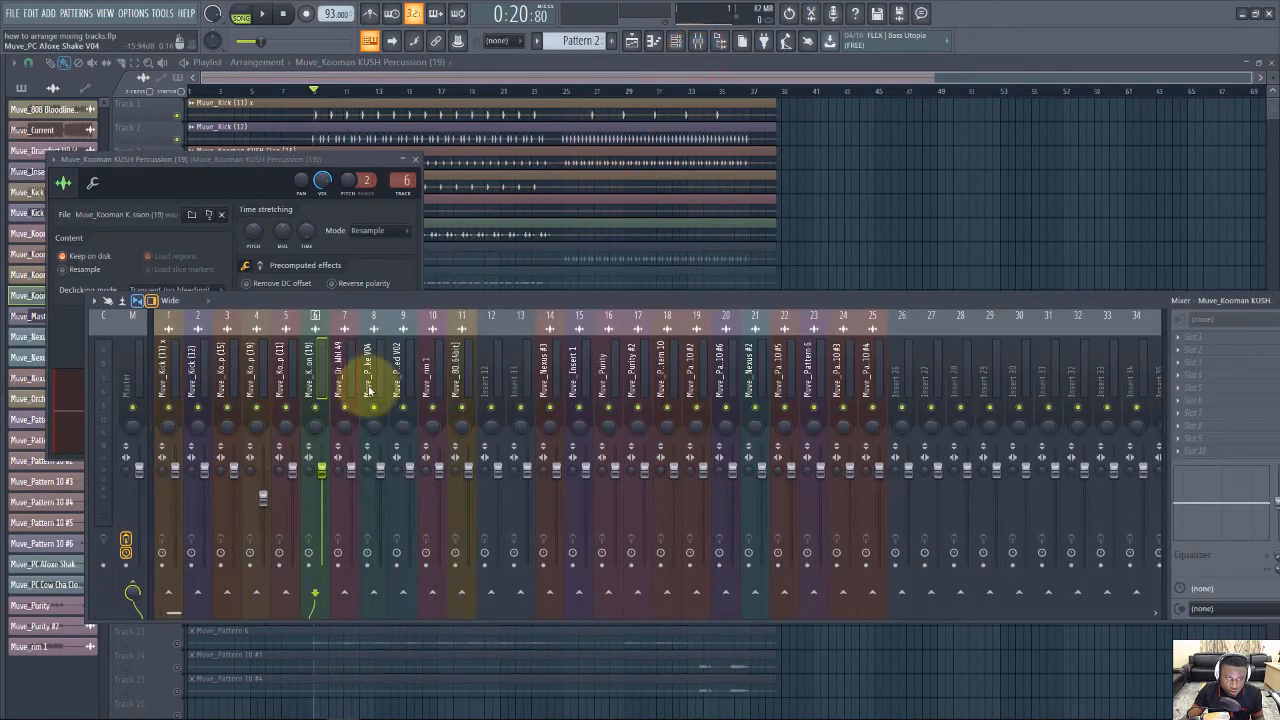
click(318, 355)
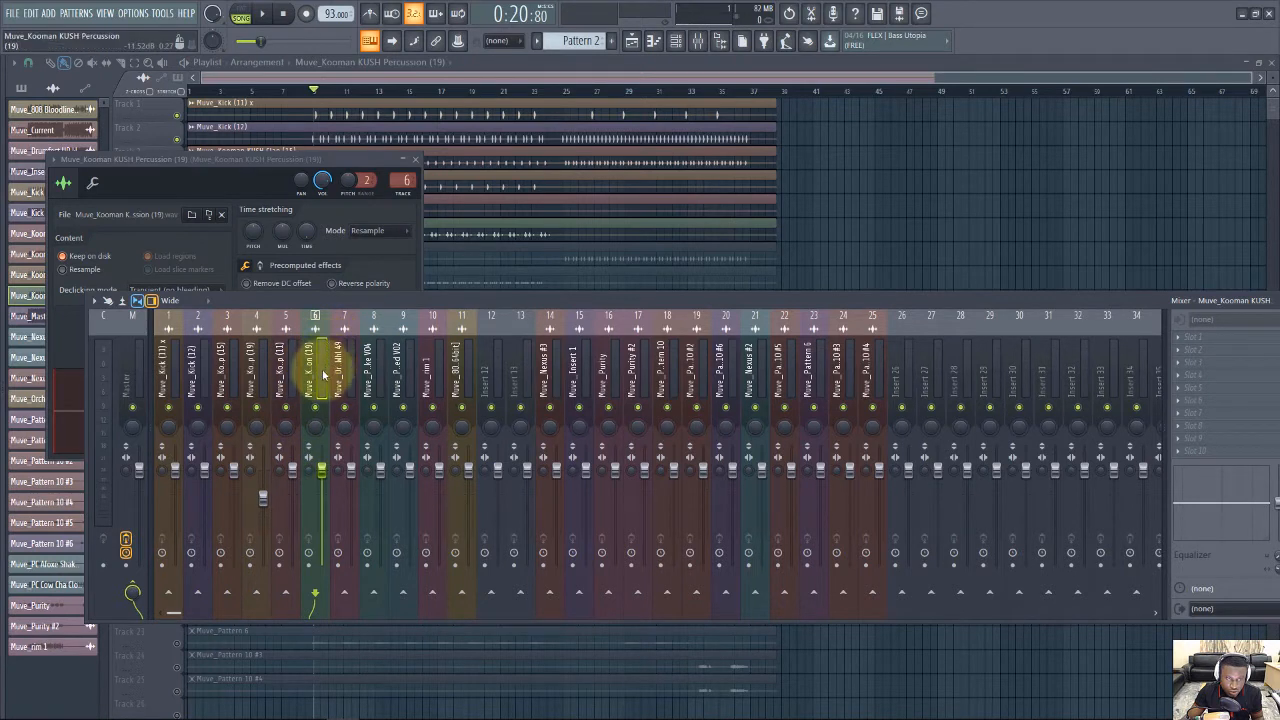
key(space)
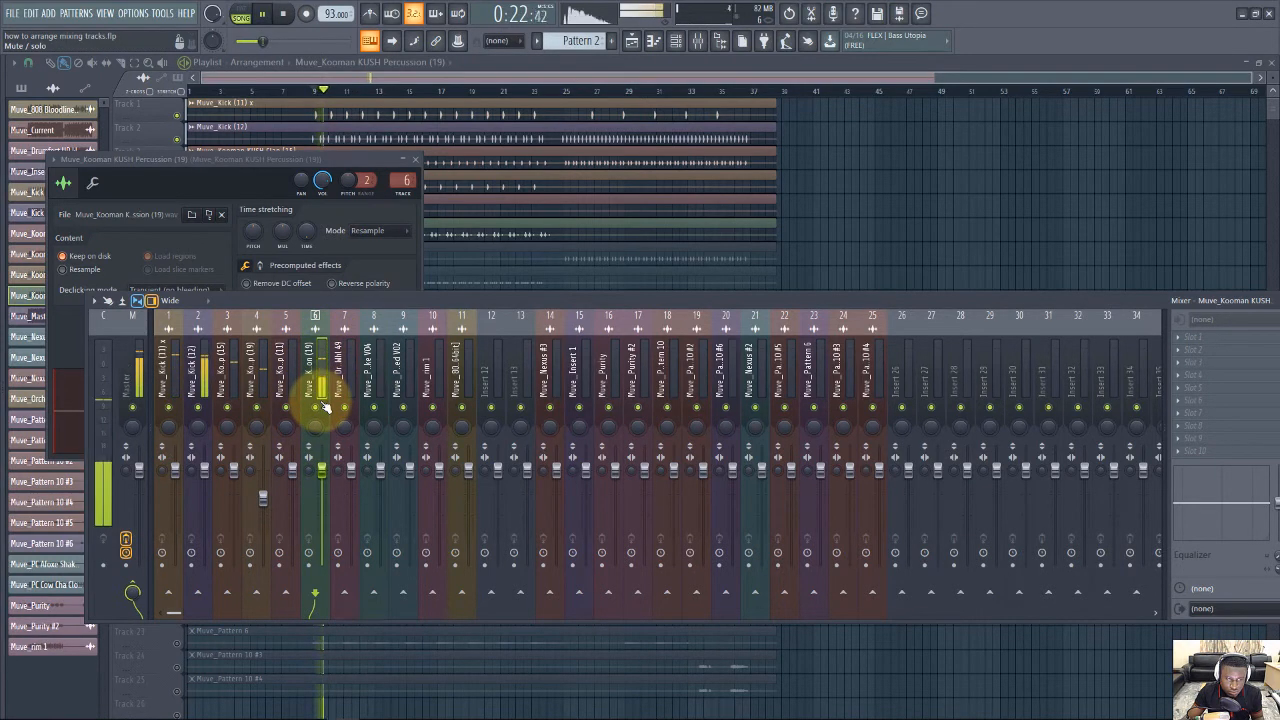
key(space)
Audition the Kooman KUSH Percussion (19) insert in solo, and restore all mixer inserts
right_click(315, 410)
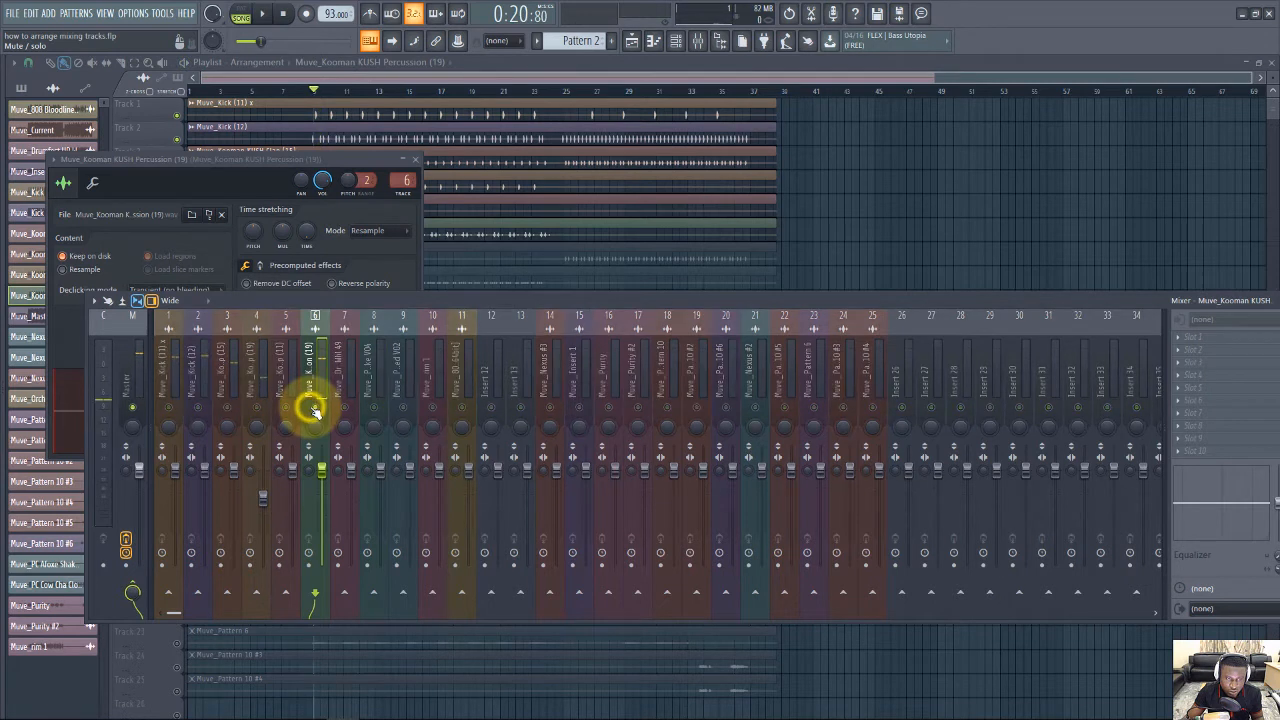
key(space)
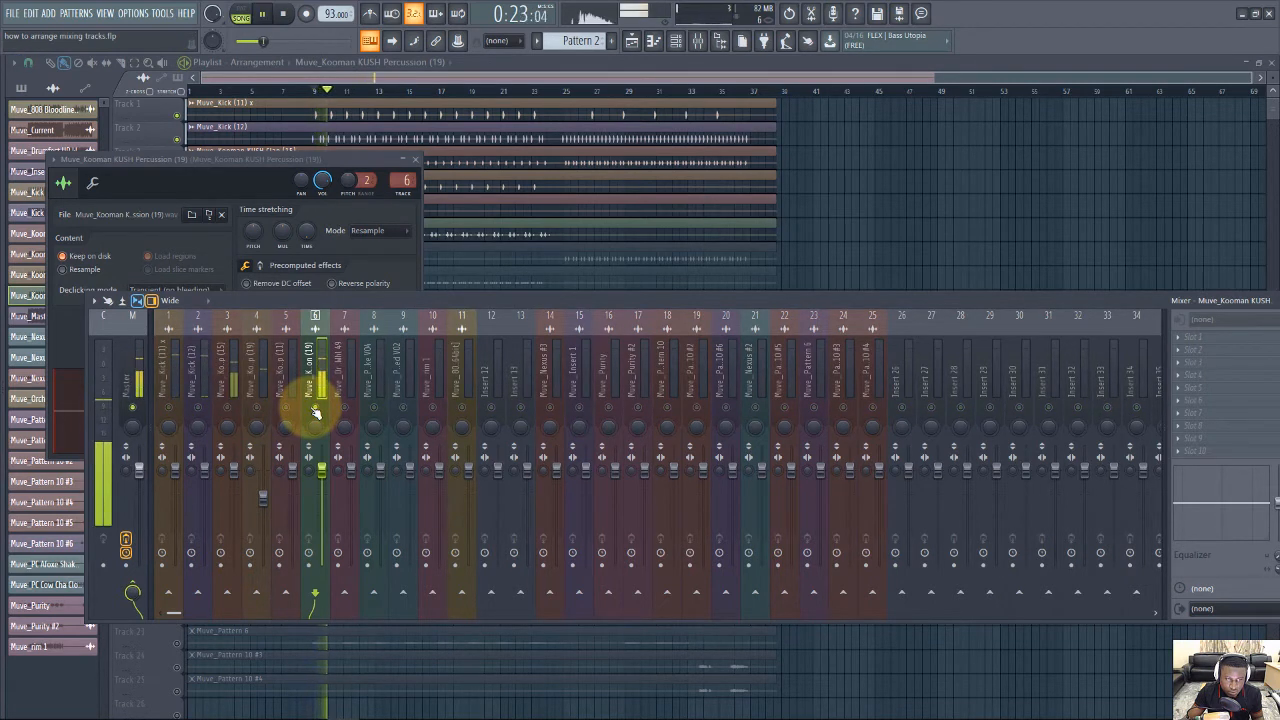
key(space)
right_click(315, 410)
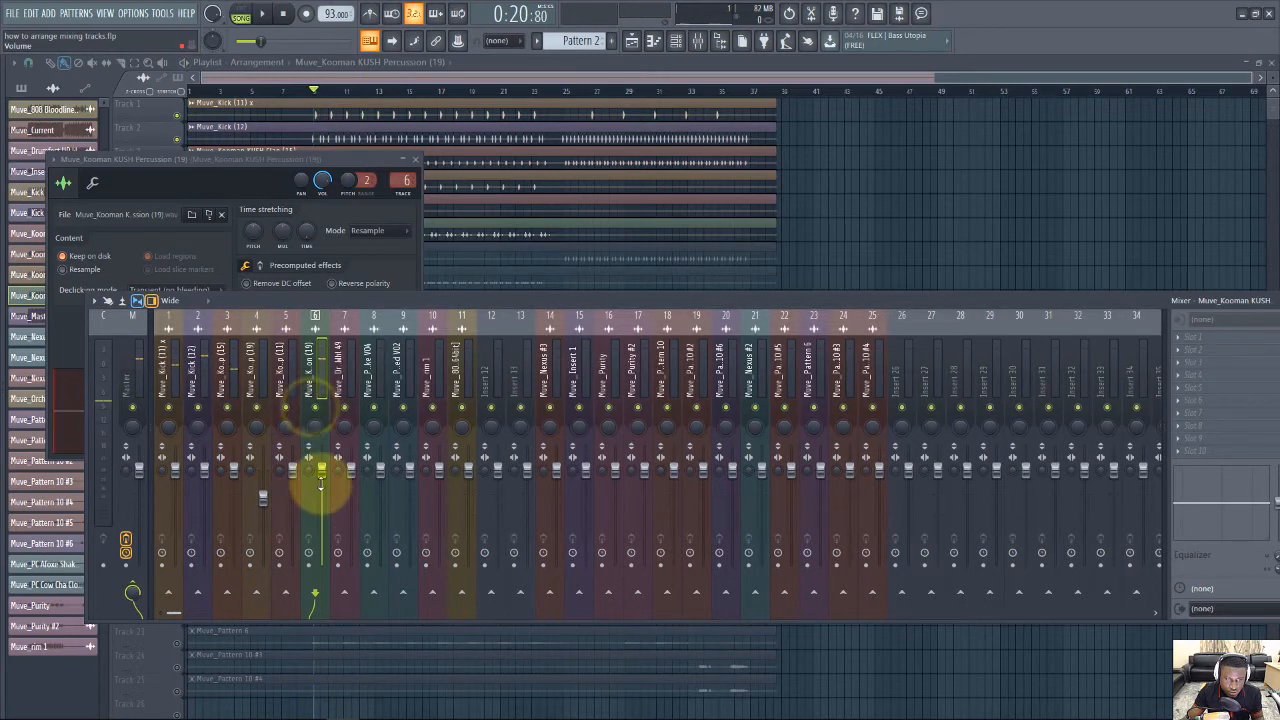
Lower the Kooman KUSH Percussion (19) fader to just above the Clap (19) fader's level during playback, and return to the playlist
drag(325, 476, 314, 515)
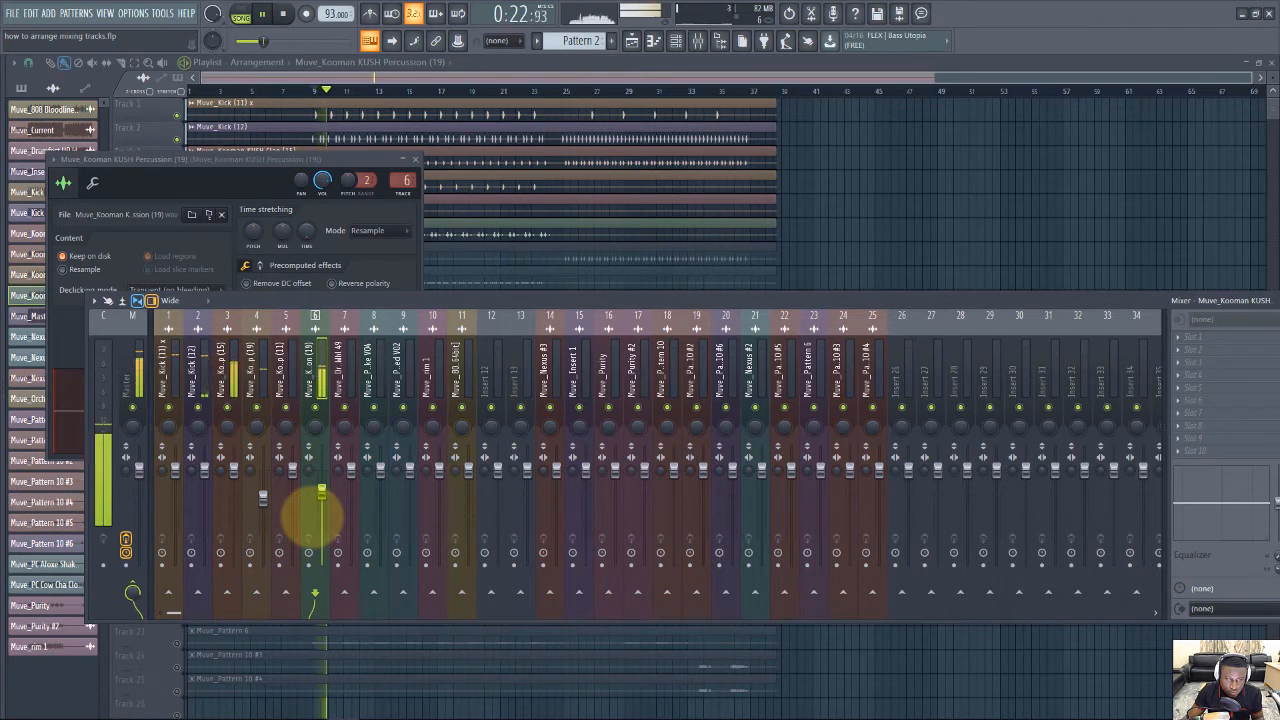
drag(313, 515, 312, 512)
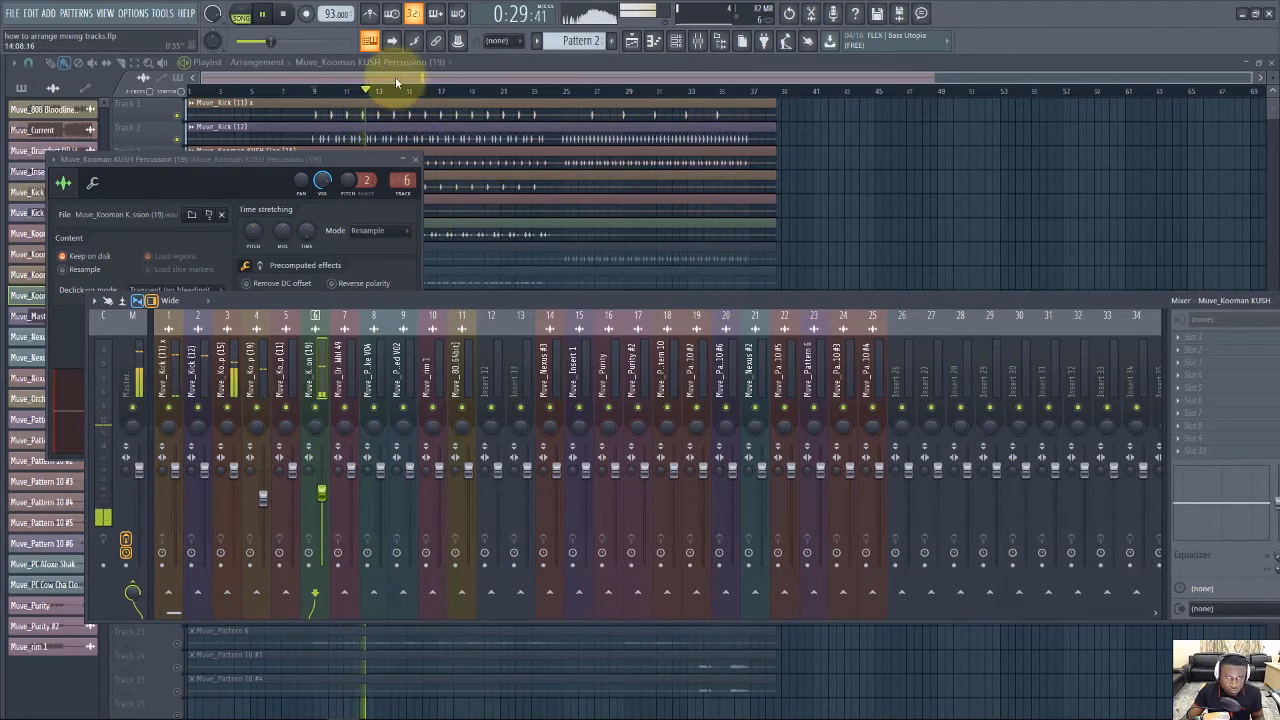
key(space)
click(395, 73)
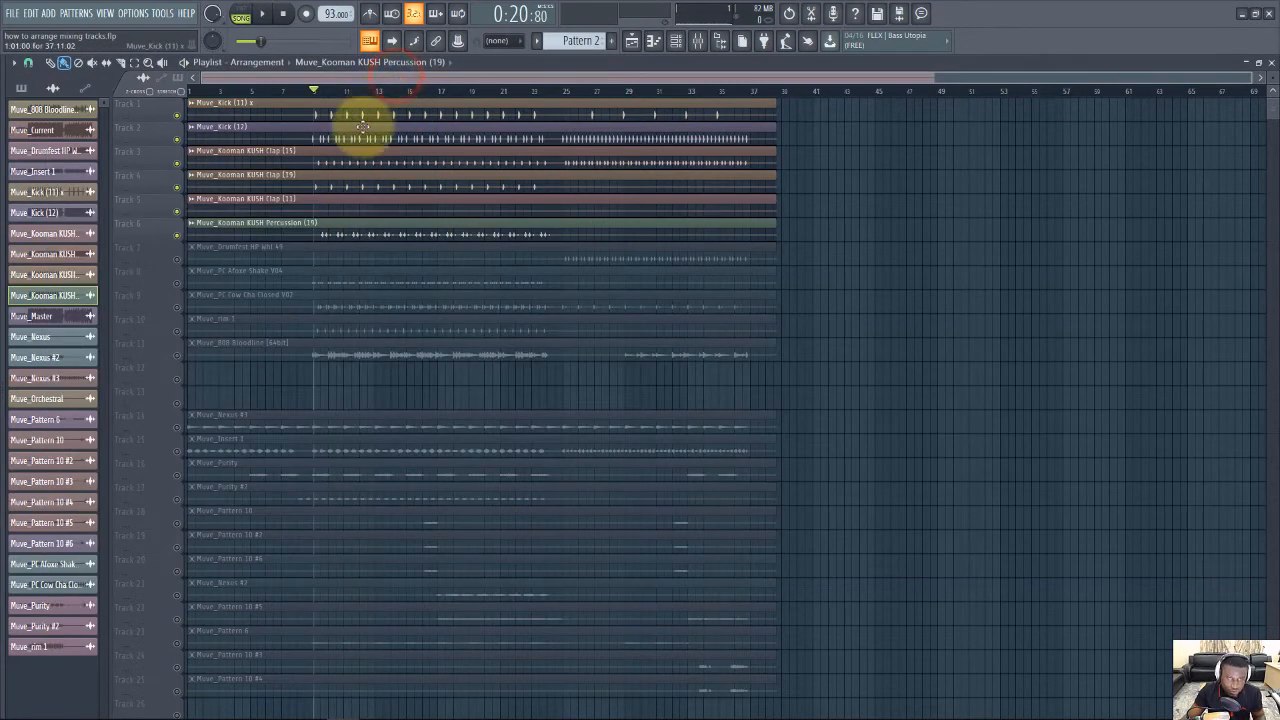
Unmute the Drumfest HP Whl 49 track and audition it with the active drums from about bar 25
click(178, 259)
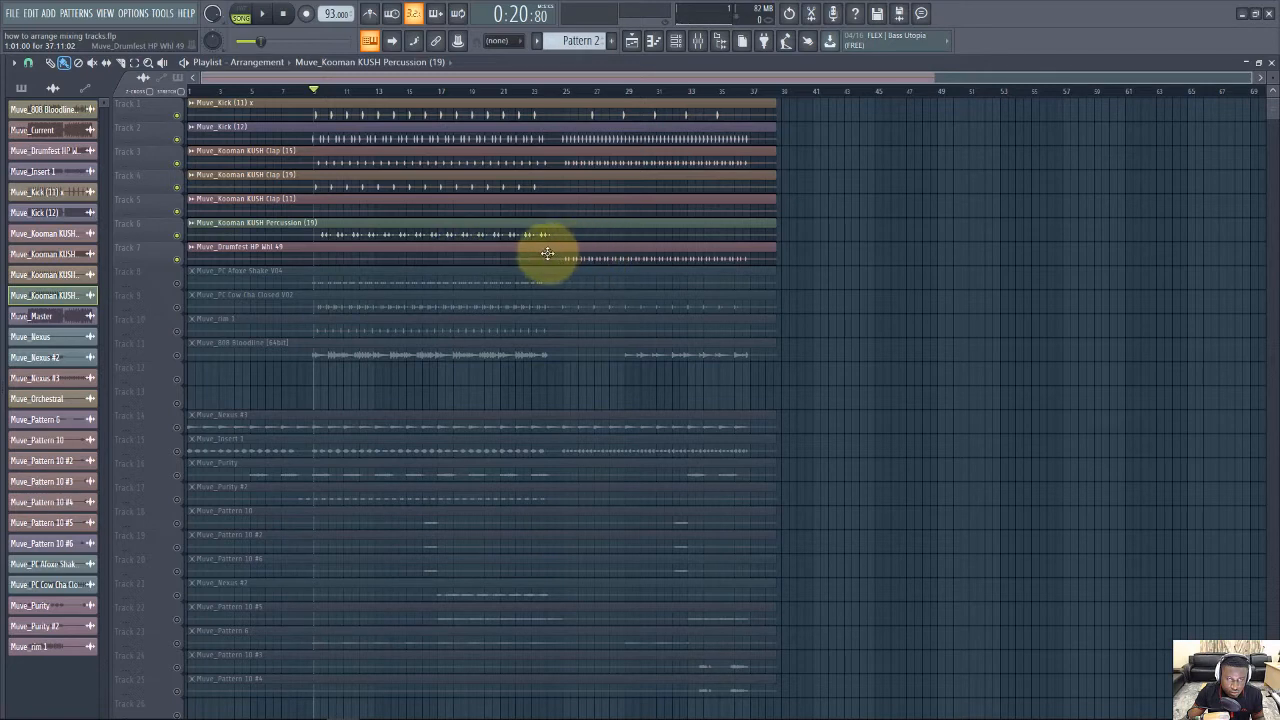
click(562, 90)
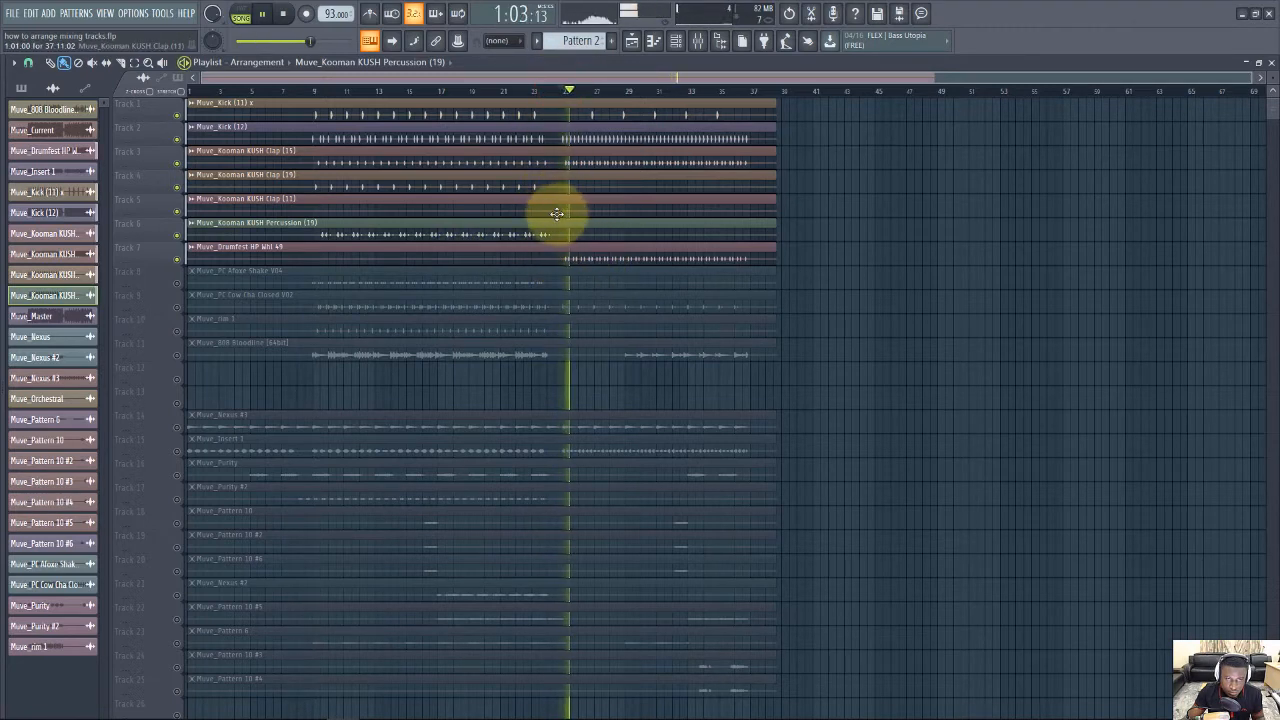
key(space)
Bring up the Drumfest HP Whl 49 insert in the mixer and compare the mix with its fader lowered and its mute toggled
double_click(526, 258)
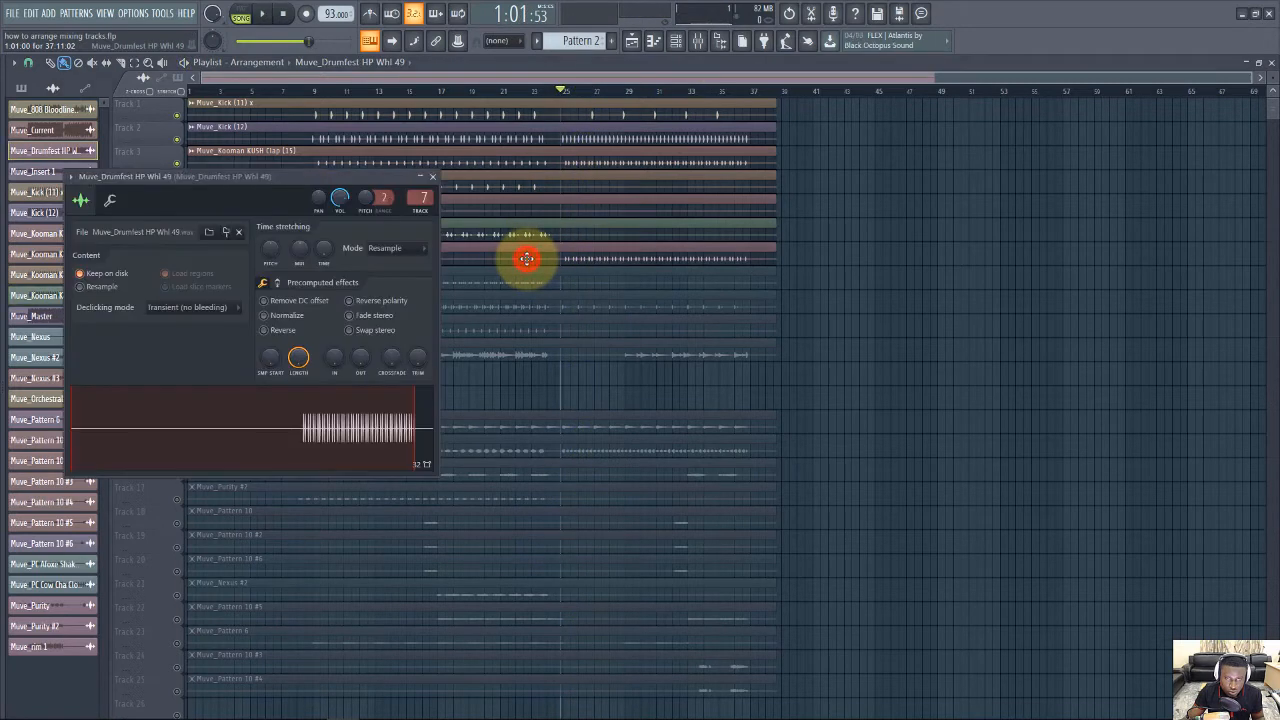
click(697, 40)
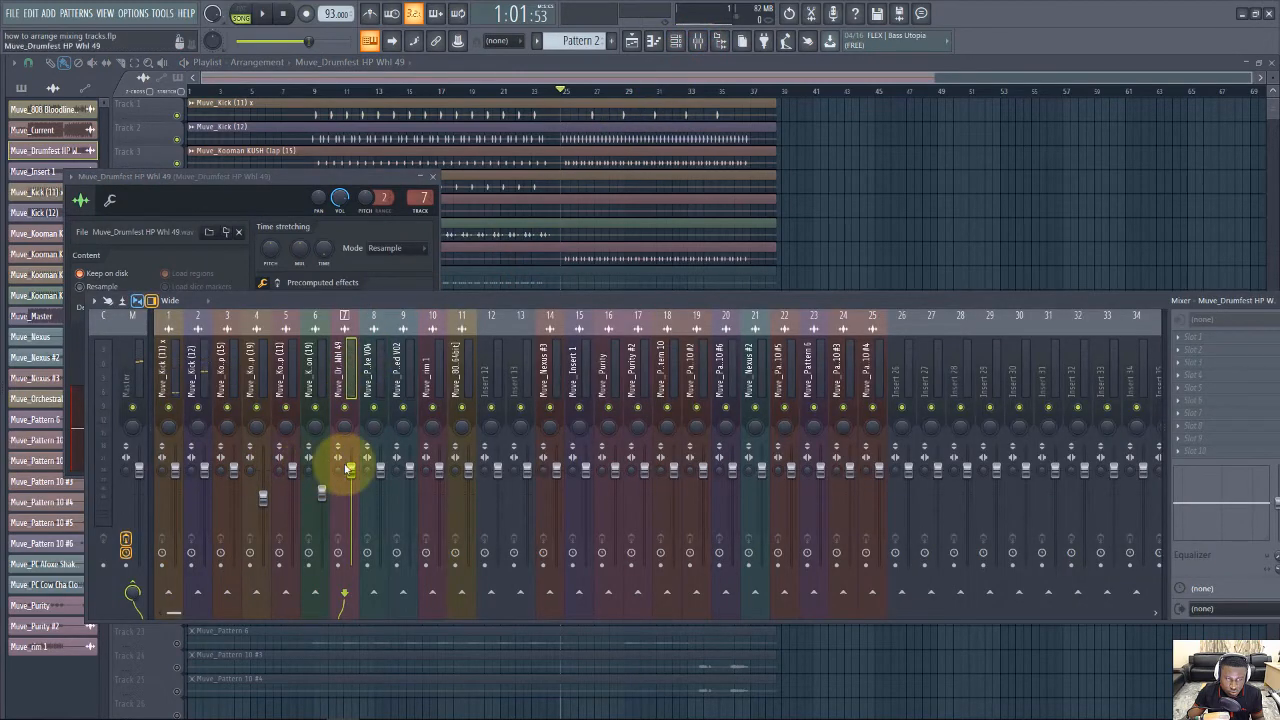
drag(349, 469, 309, 567)
key(space)
key(space)
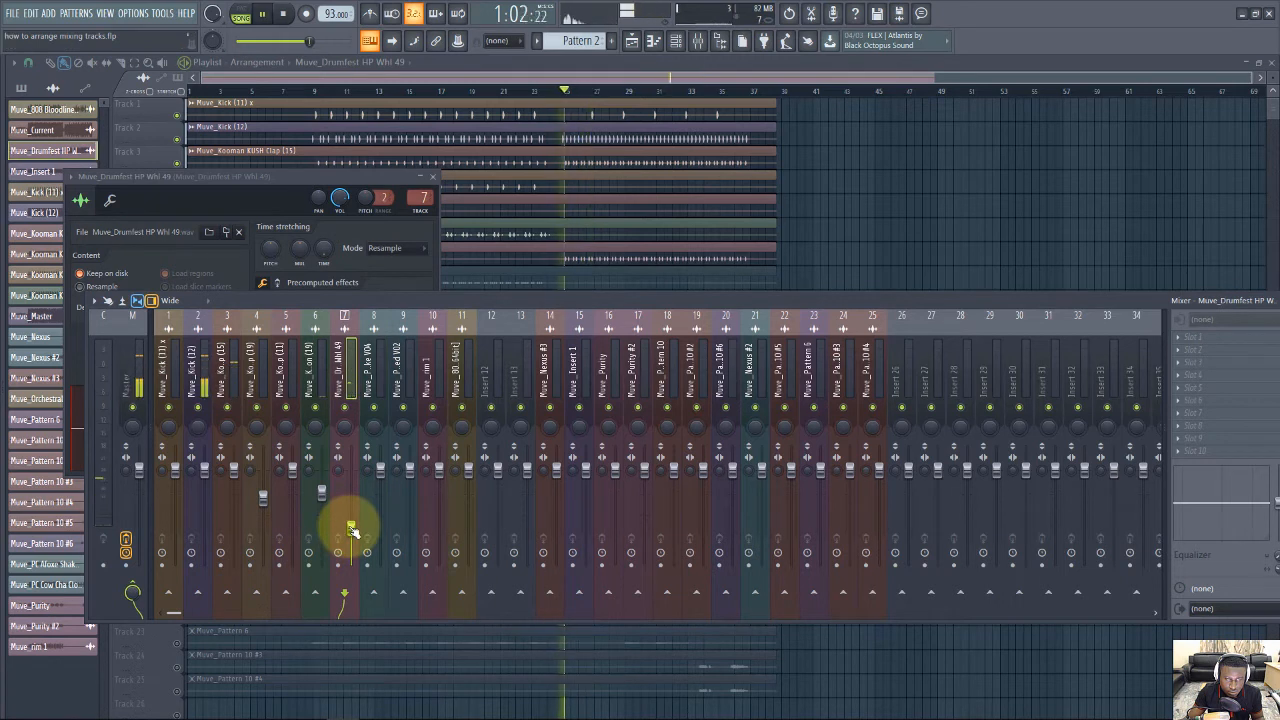
click(345, 407)
key(space)
click(345, 407)
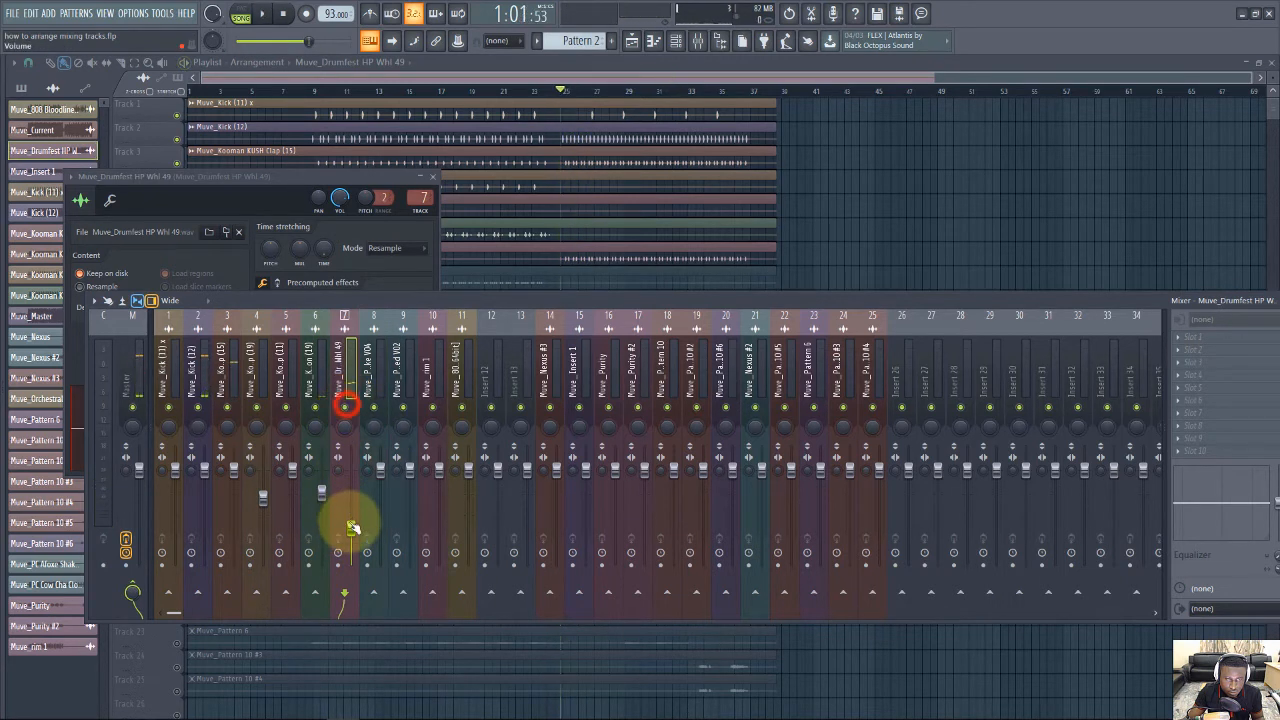
Raise the Drumfest HP Whl 49 fader to slightly above the Kooman KUSH Percussion (19) fader's level during playback, and return to the playlist
drag(351, 523, 362, 436)
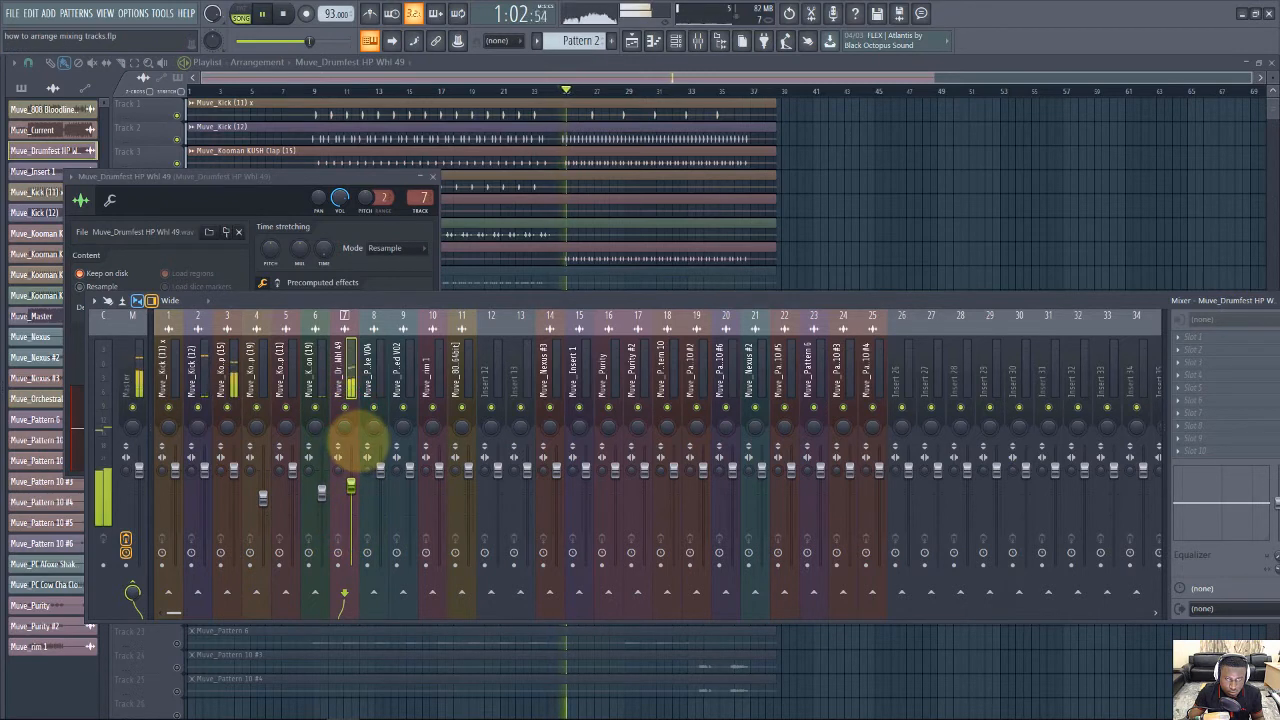
click(355, 437)
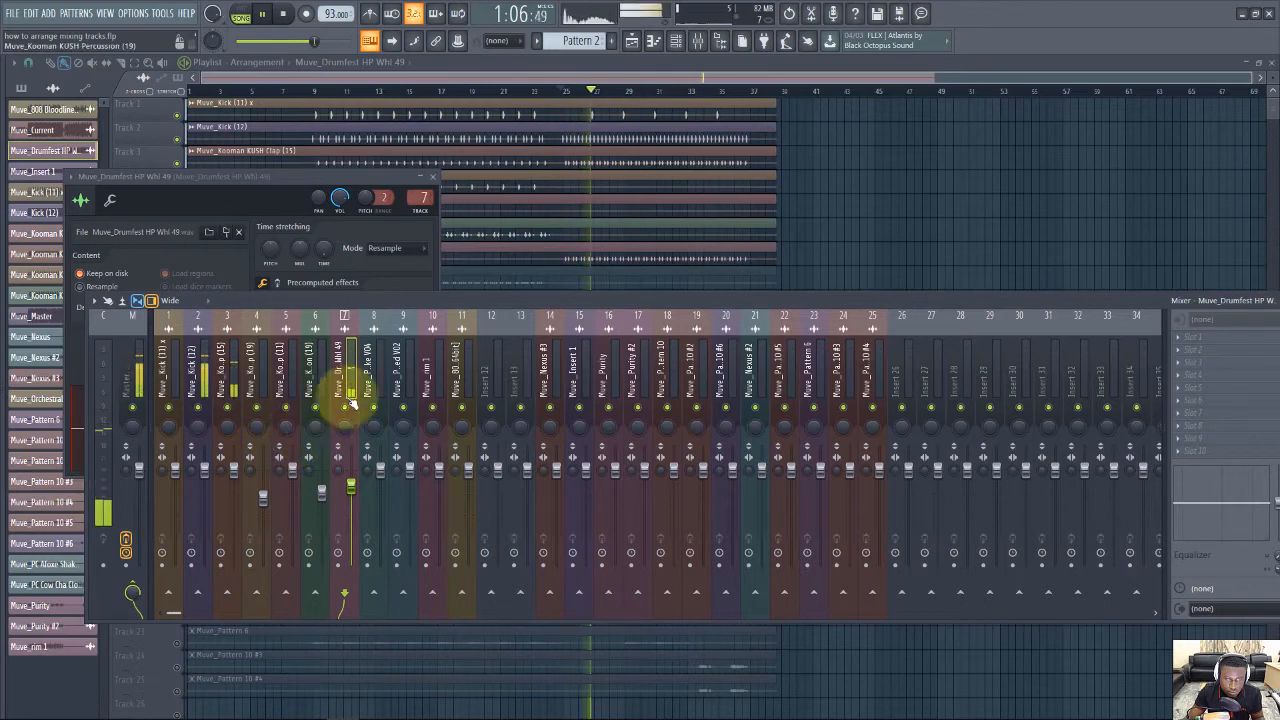
click(565, 255)
key(space)
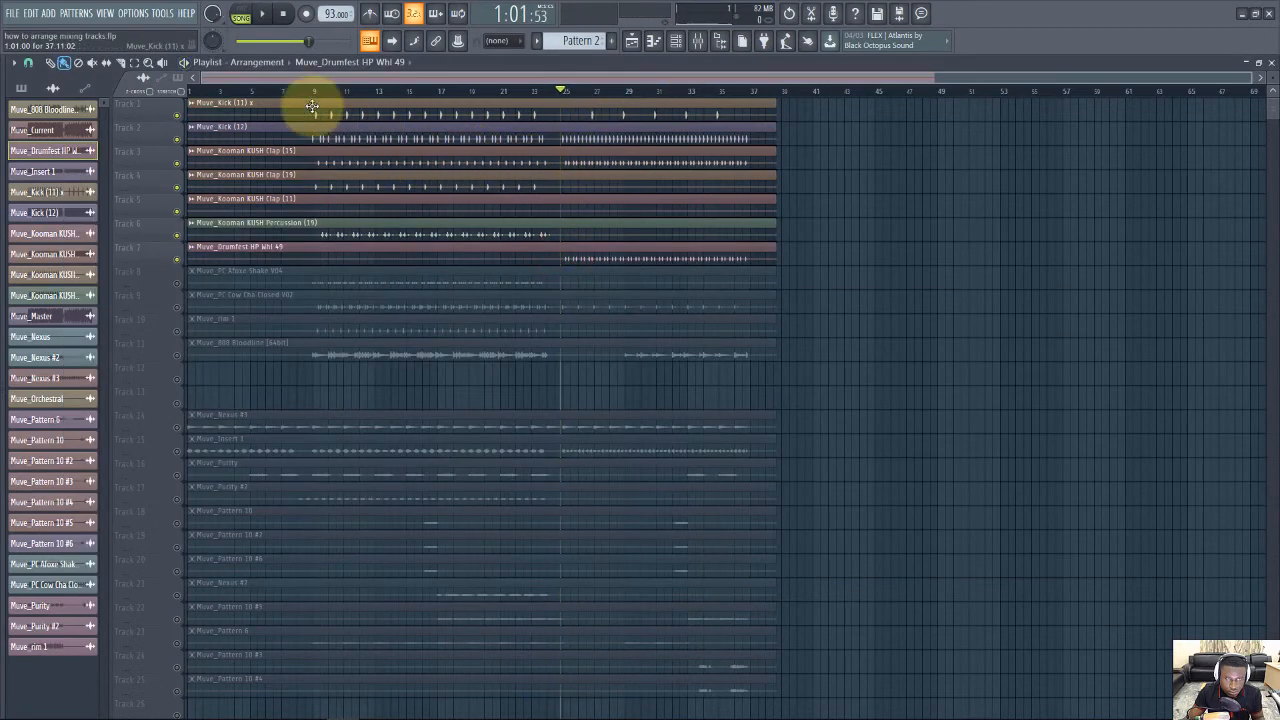
Audition the active drums from about bar 9, before and after unmuting the PC Afoxe Shake V04 track
key(space)
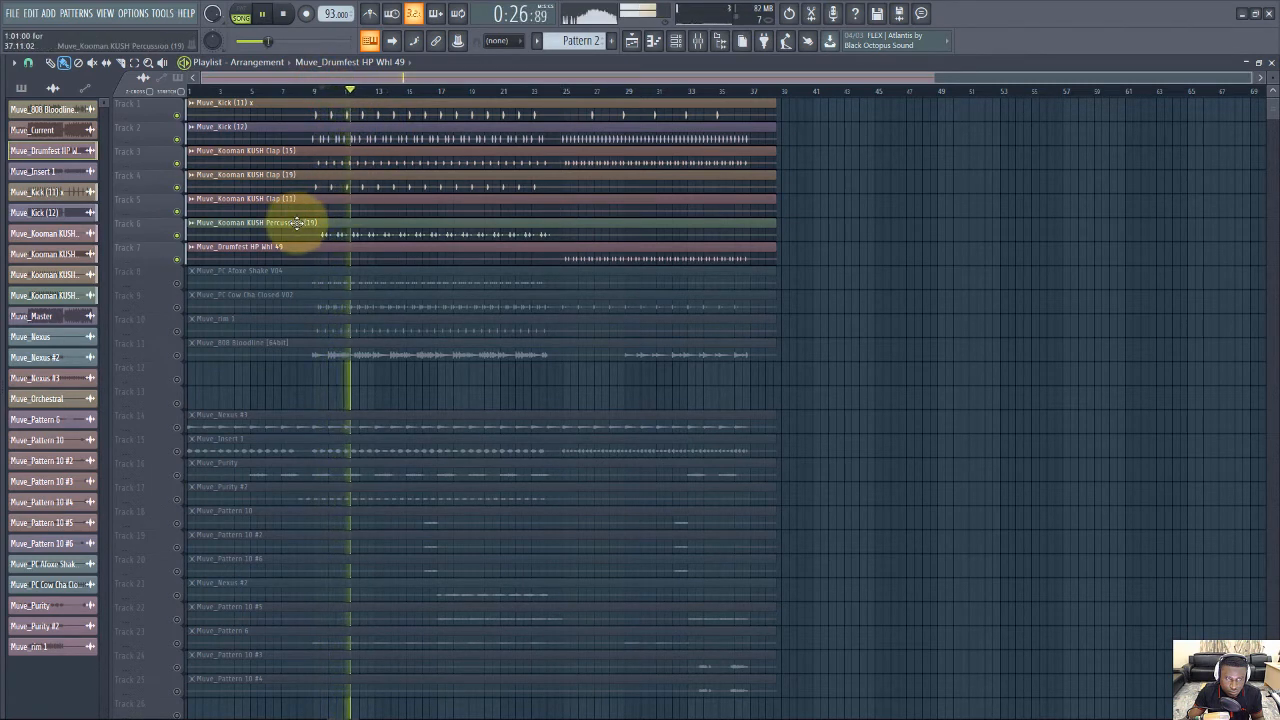
key(space)
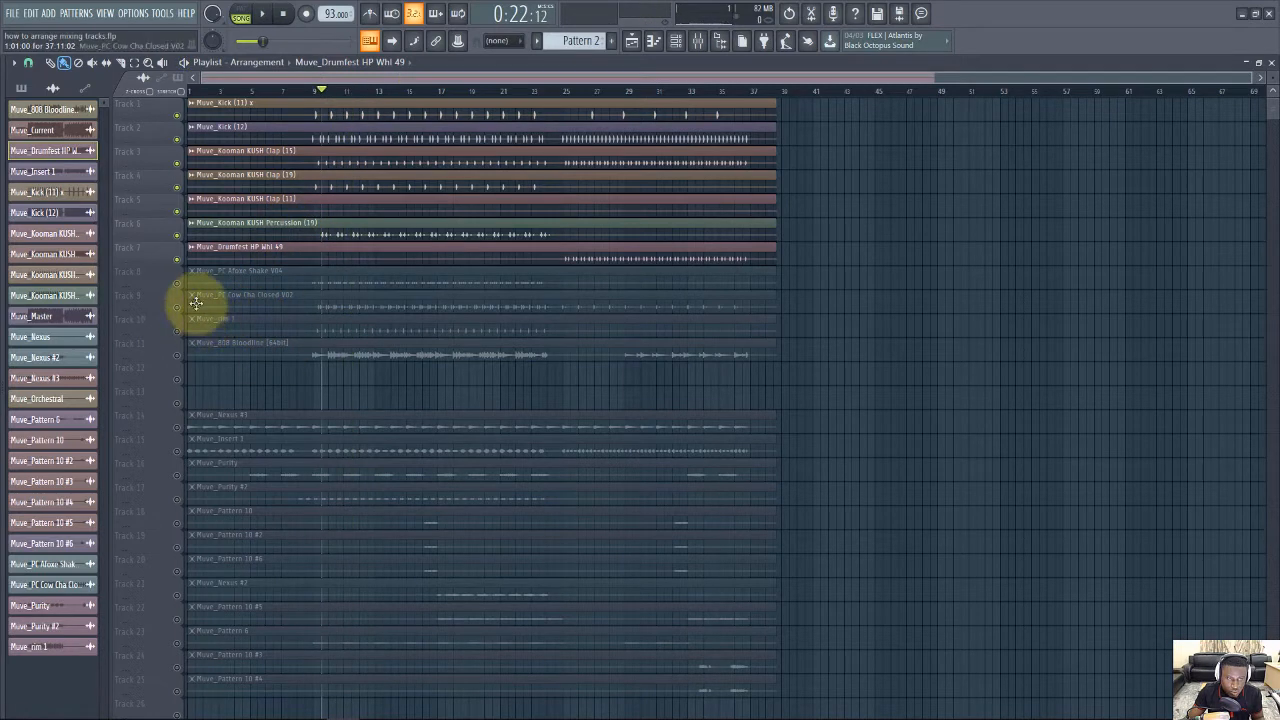
click(178, 286)
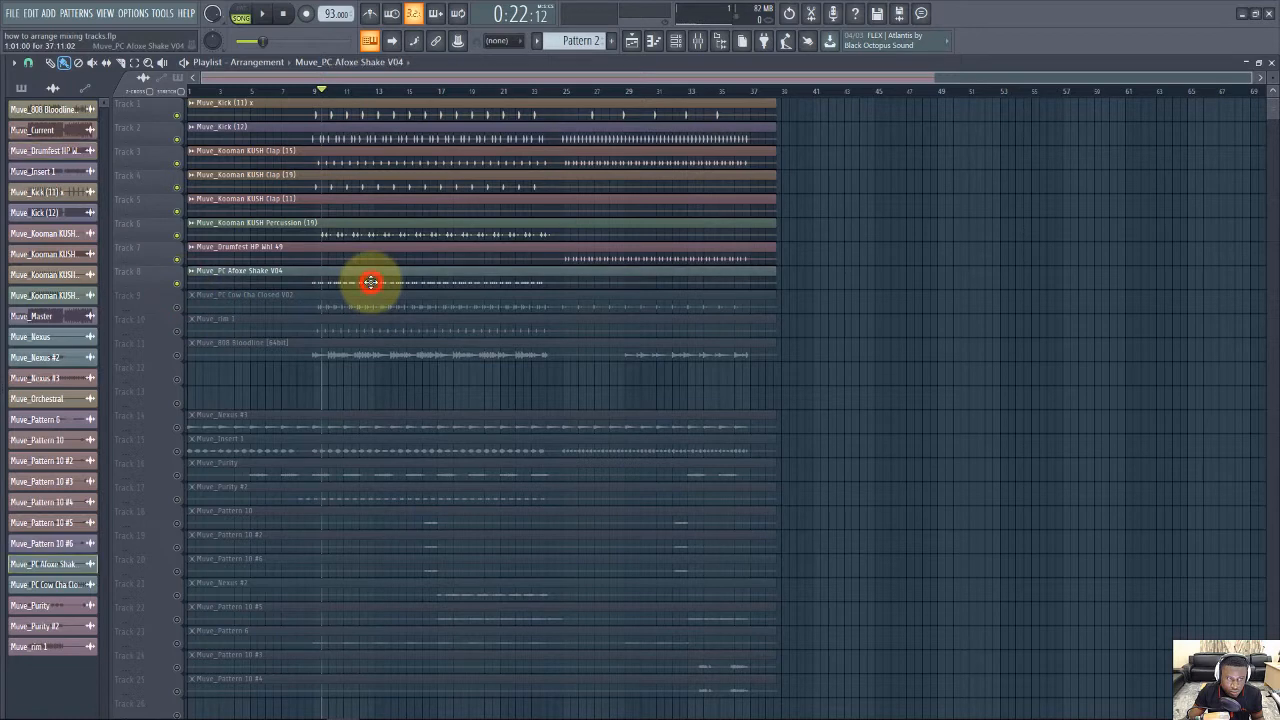
key(space)
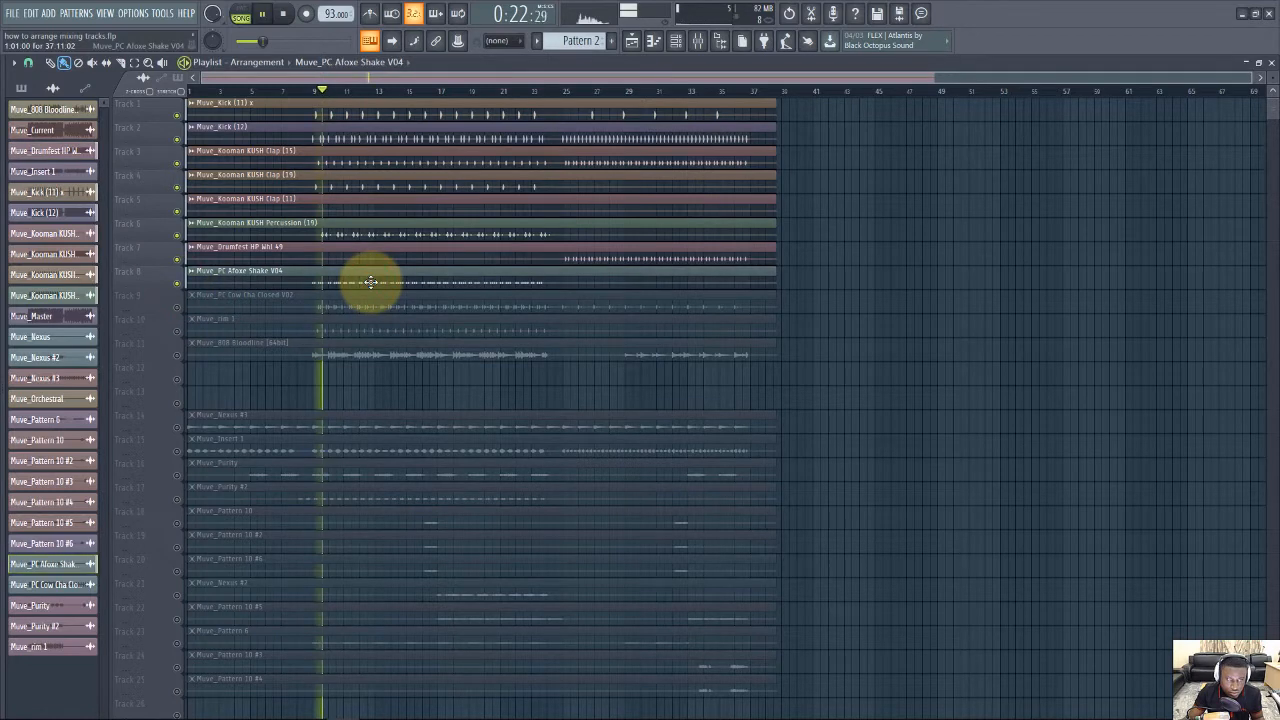
click(370, 282)
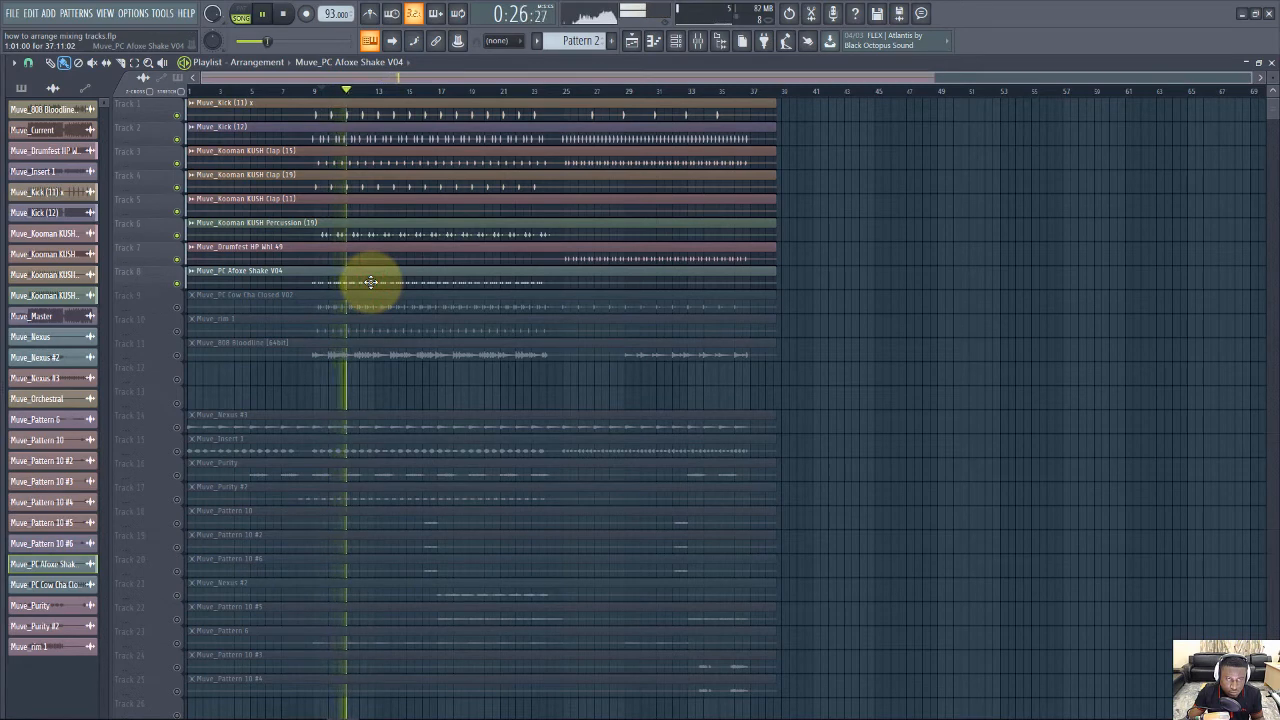
key(space)
Lower the PC Afoxe Shake V04 mixer fader to about 75% while playing the mix, and return to the playlist near bar 9
double_click(370, 282)
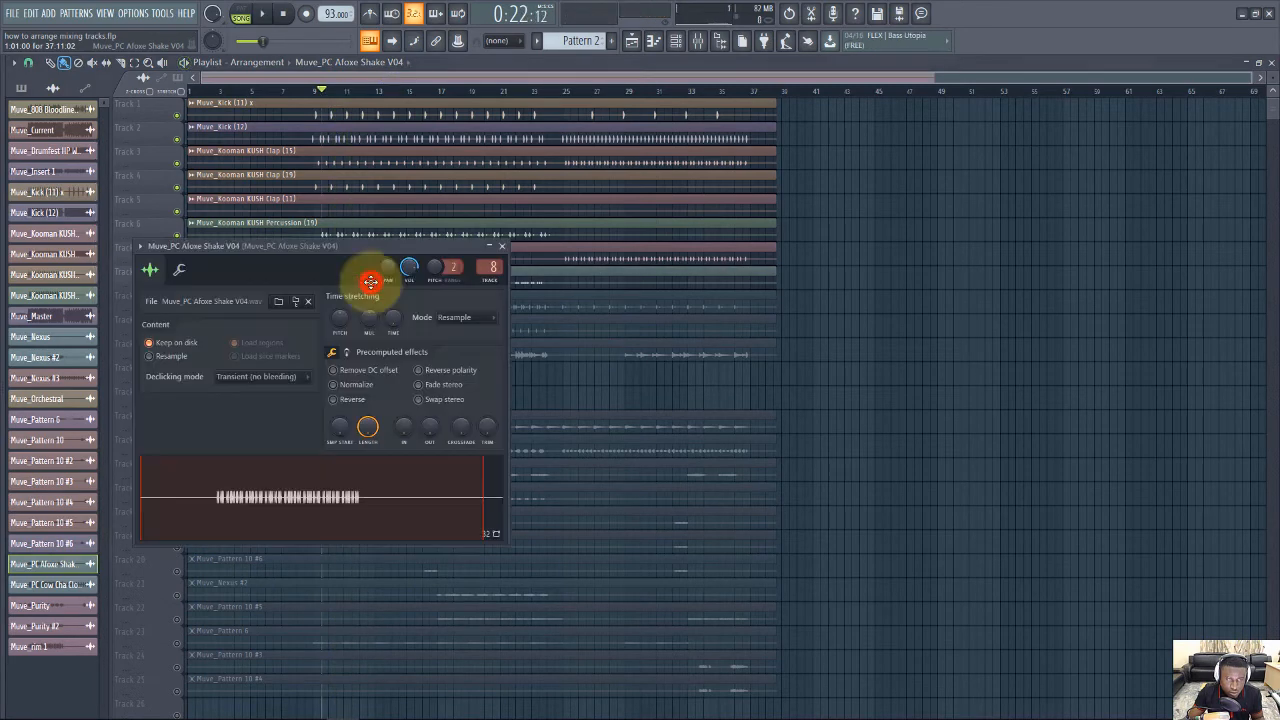
click(698, 41)
drag(376, 470, 380, 488)
key(space)
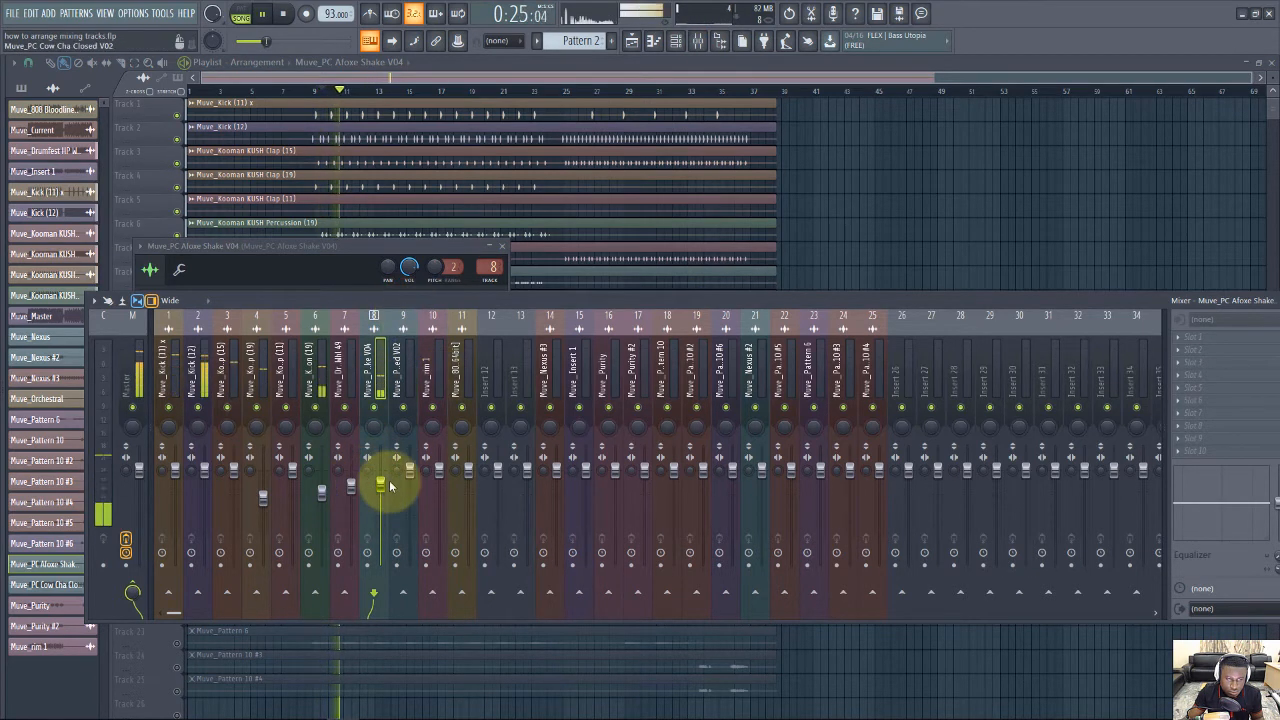
mouse_move(380, 487)
mouse_down()
mouse_move(360, 518)
mouse_move(371, 508)
mouse_up()
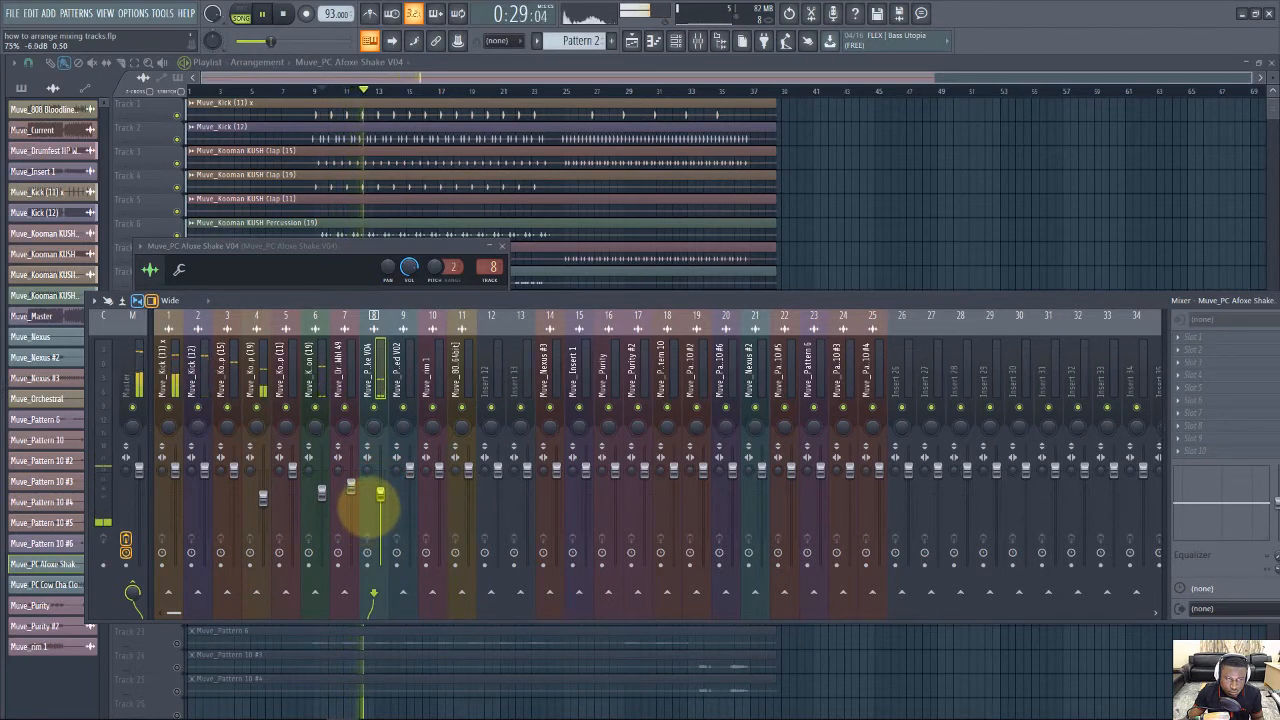
key(space)
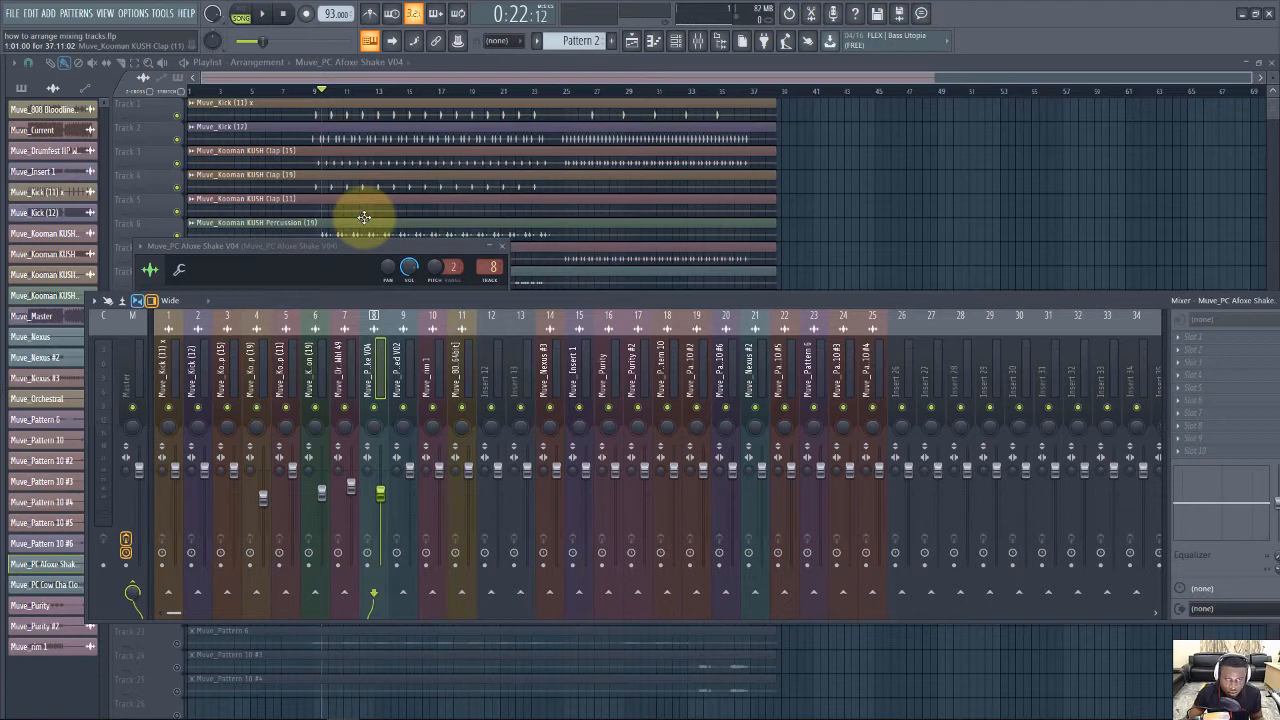
click(379, 78)
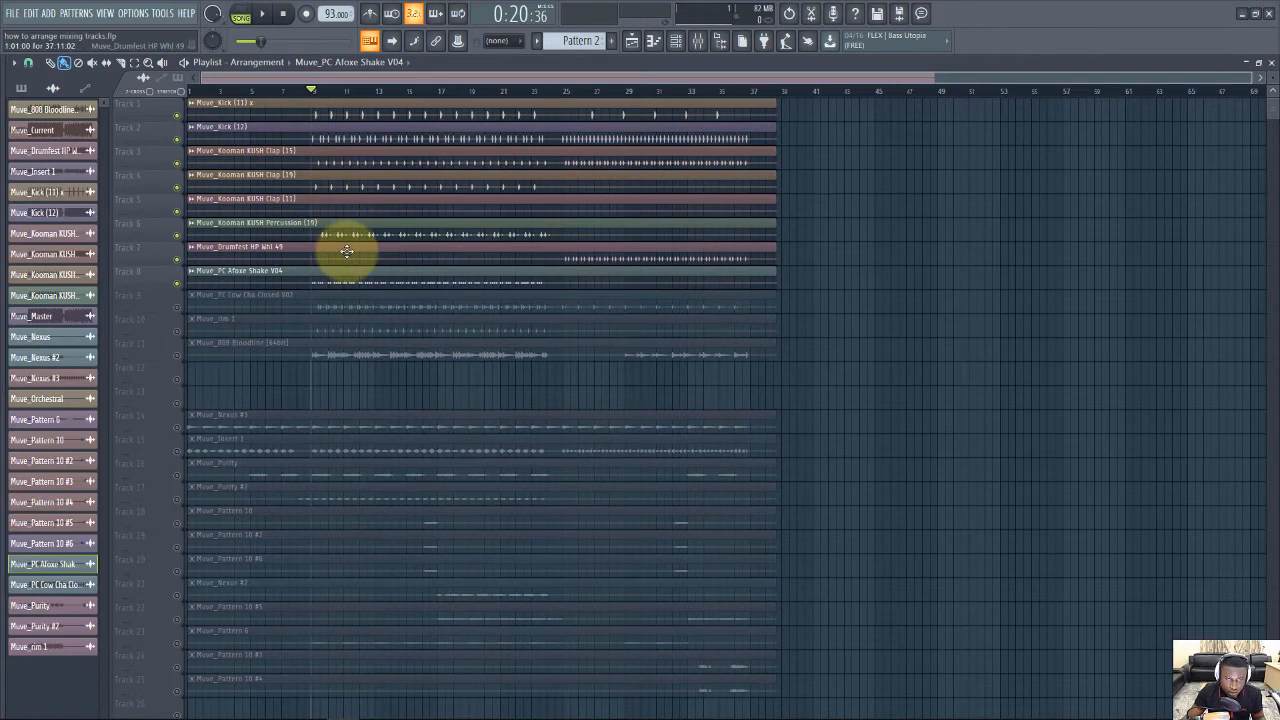
Unmute the PC Cow Cha Closed V02 track and audition it with the other active drums
click(182, 308)
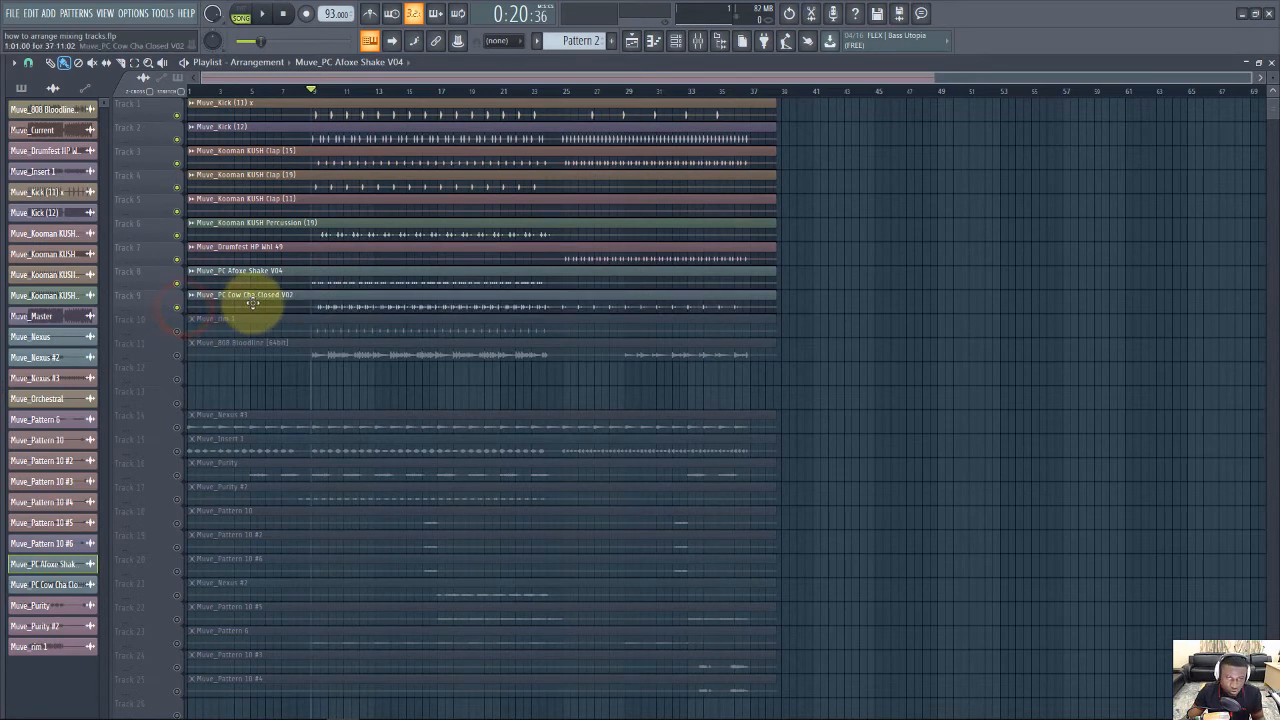
key(space)
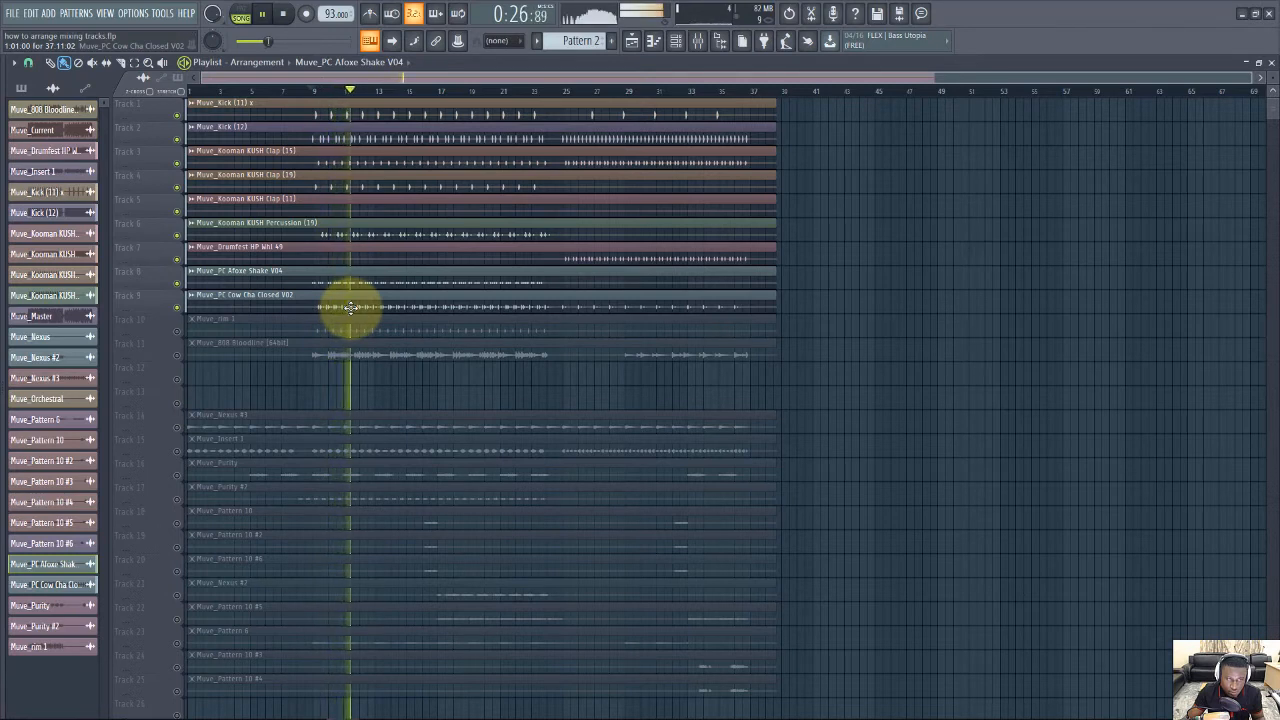
key(space)
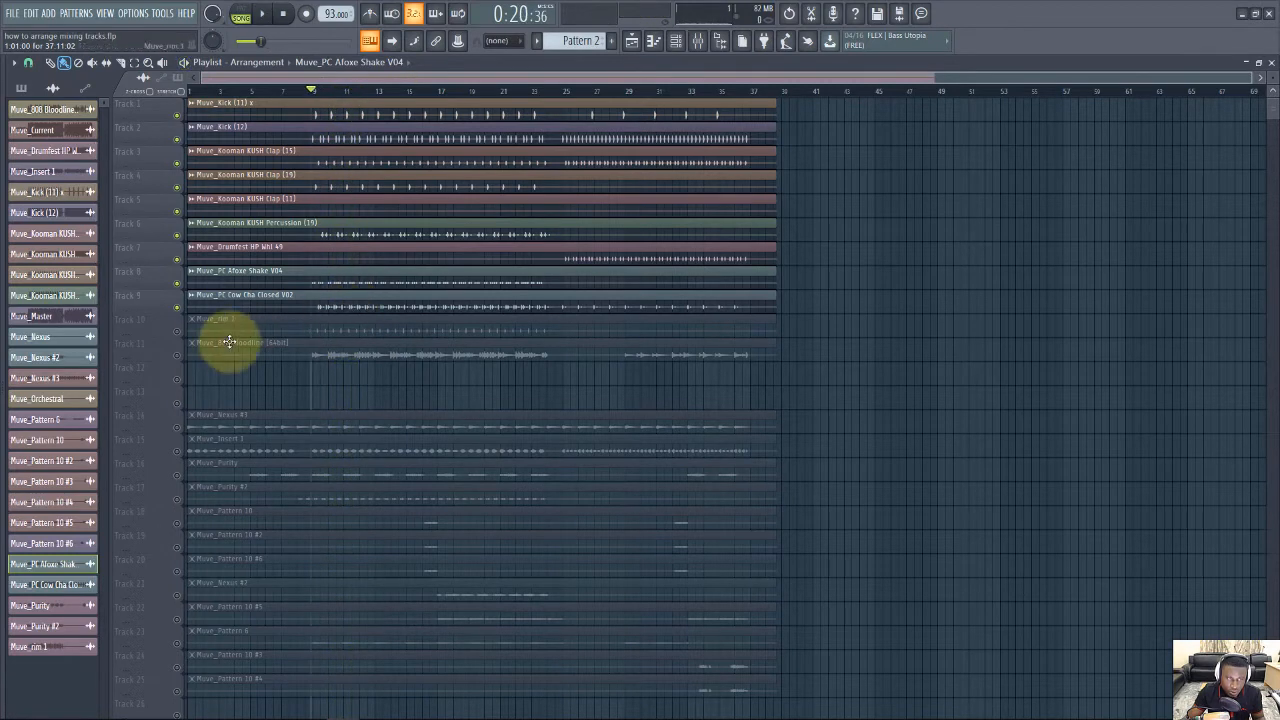
Unmute the rim 1 track and audition it with the other active drums
click(177, 332)
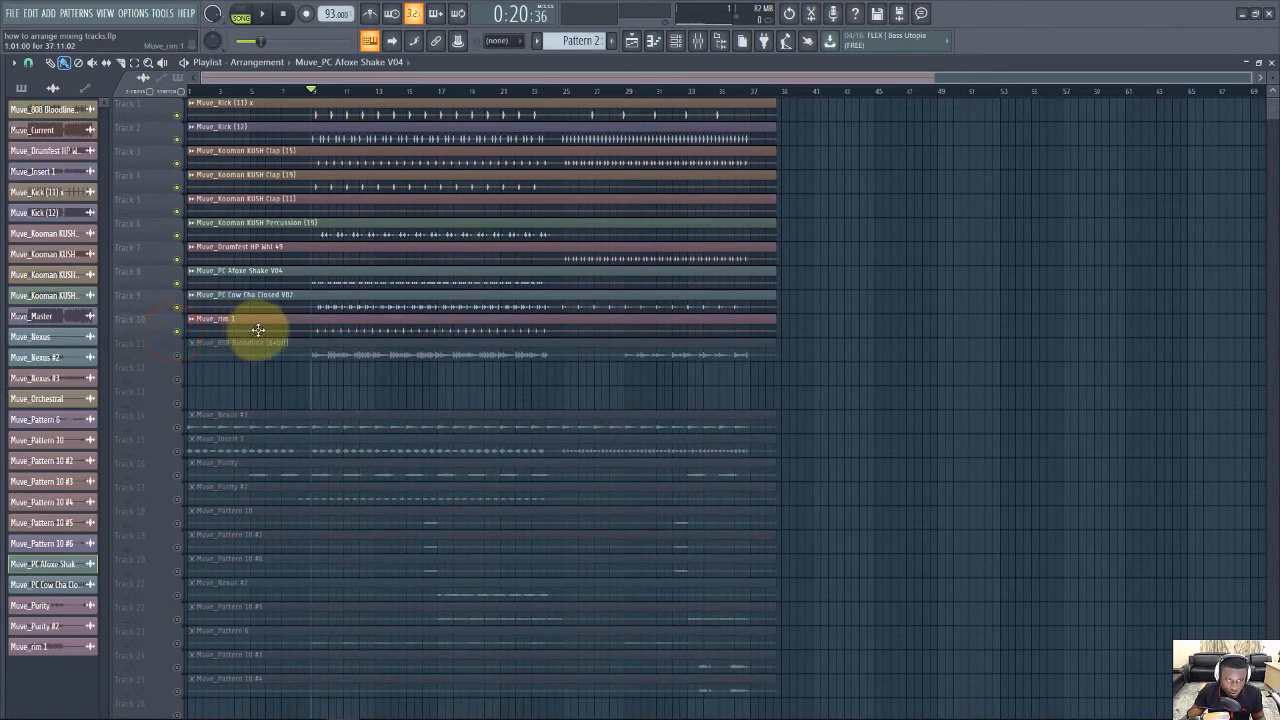
key(space)
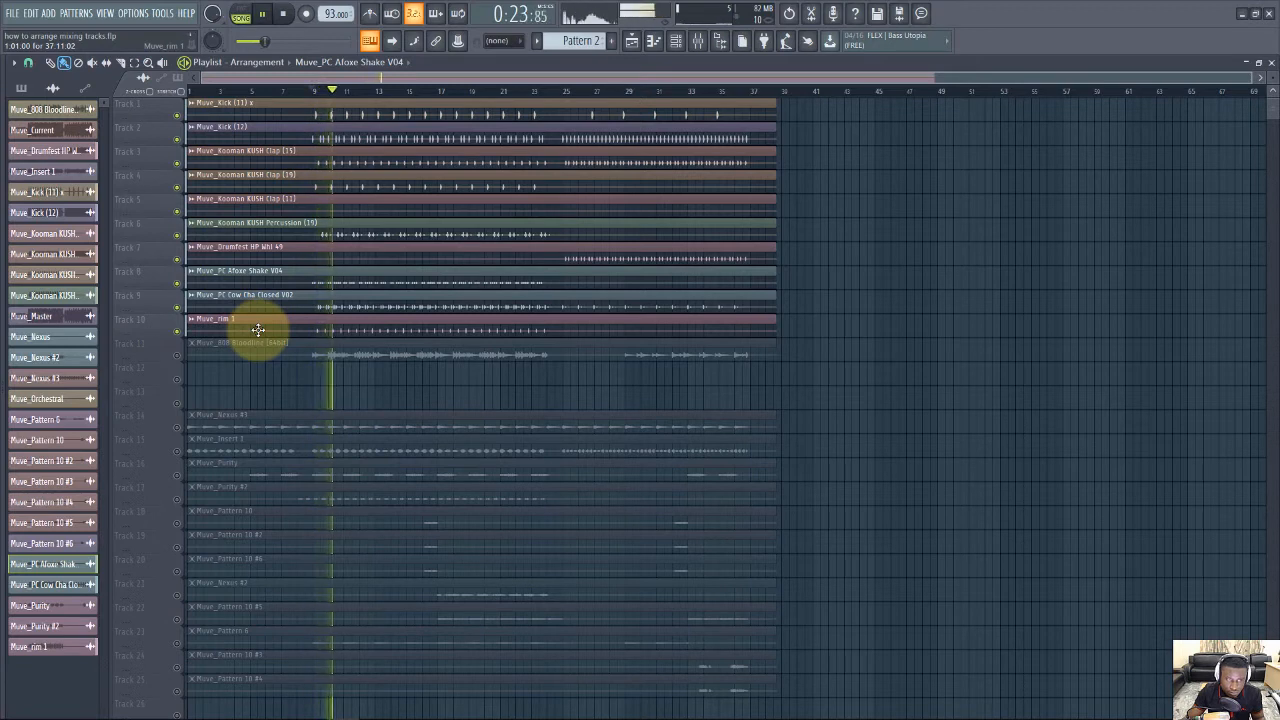
key(space)
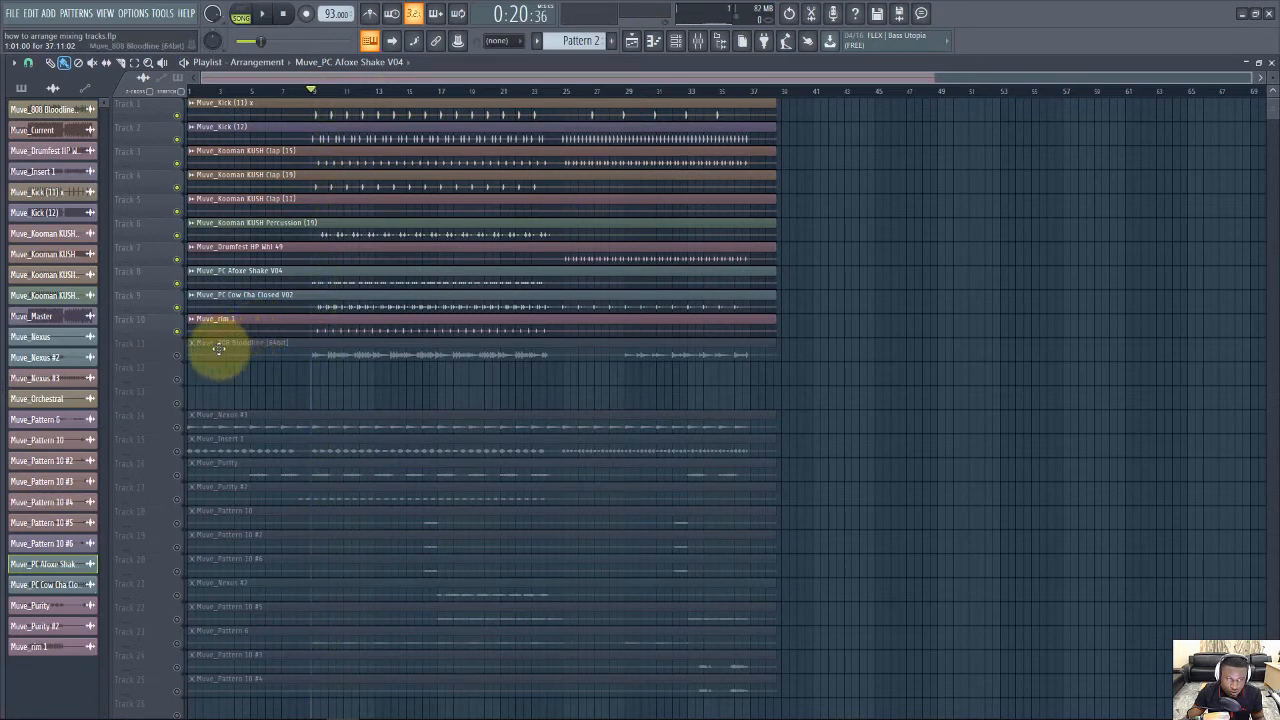
Unmute the 808 Bloodline track and audition the bass with all the active drums
click(412, 360)
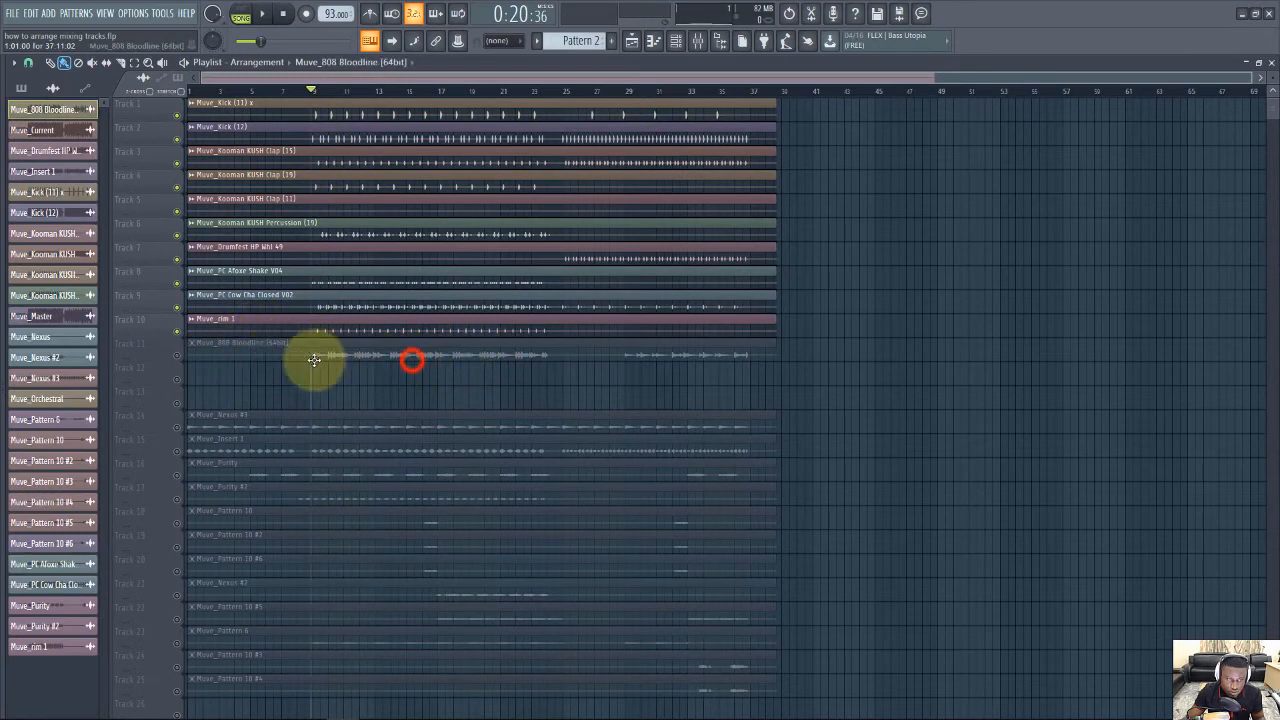
click(176, 358)
key(space)
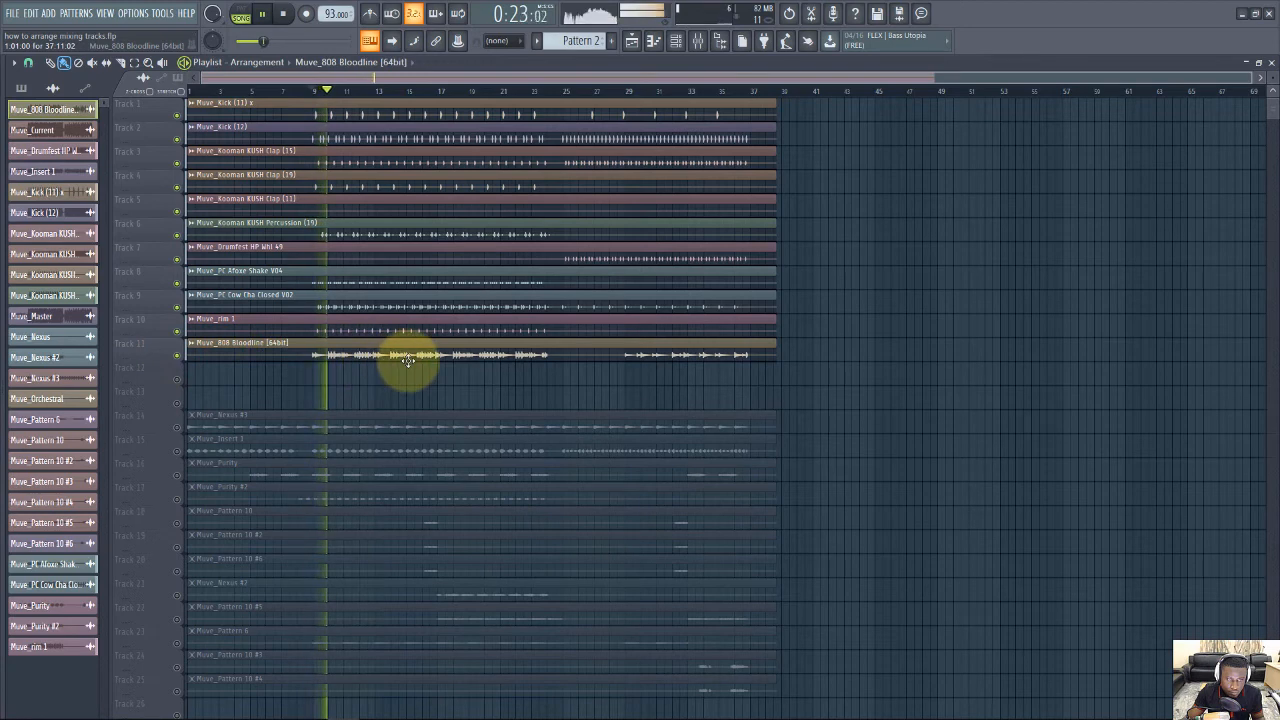
key(space)
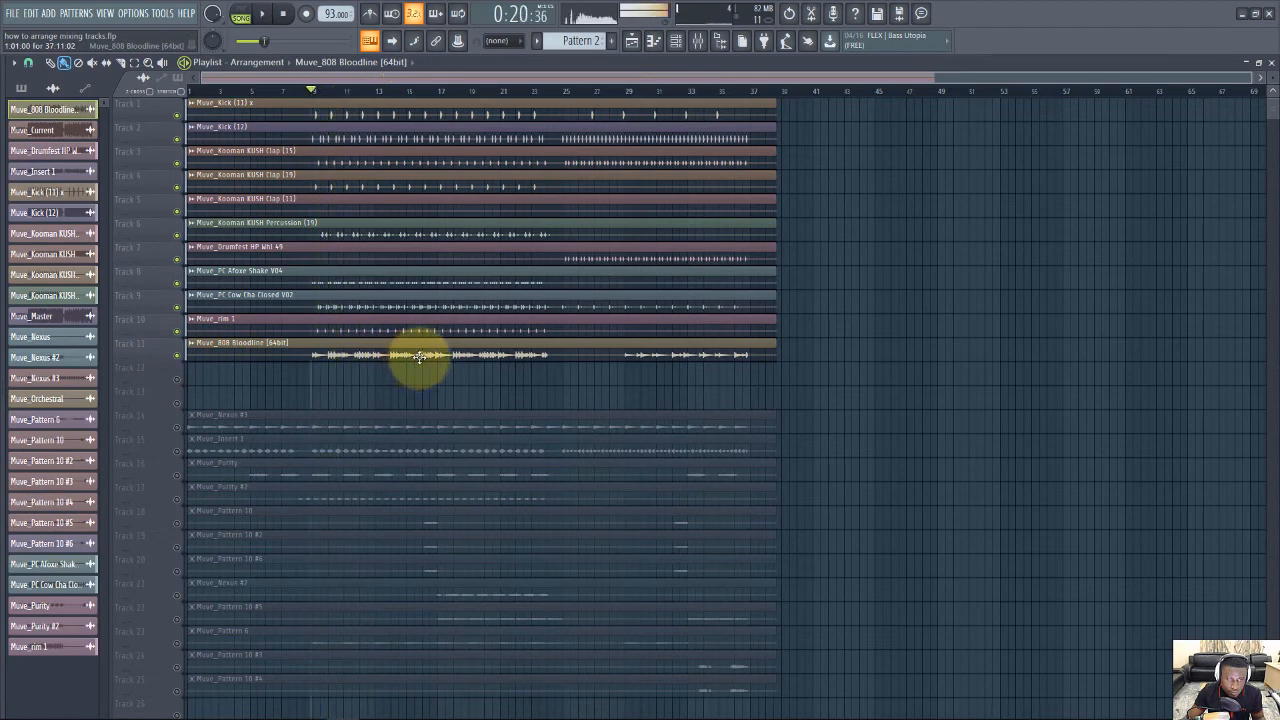
Lower the 808 Bloodline mixer fader to roughly the PC Afoxe Shake V04 fader's level during playback, and return to the playlist
double_click(419, 357)
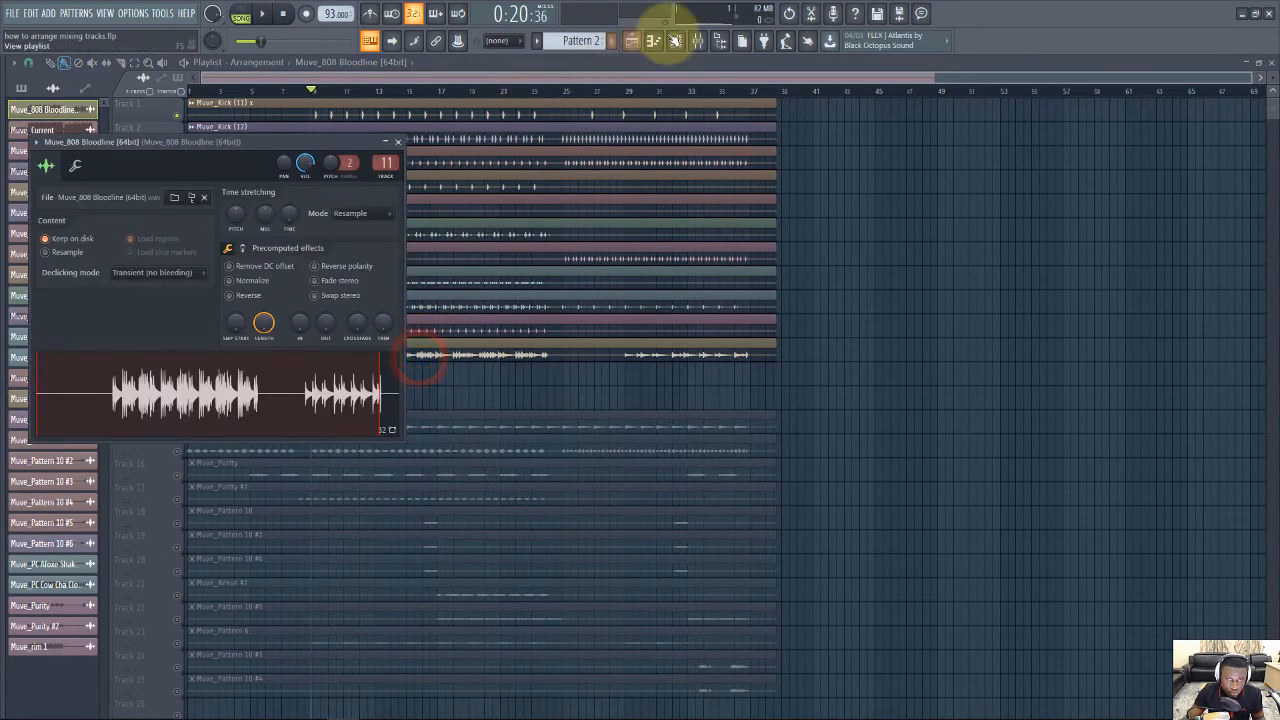
click(703, 40)
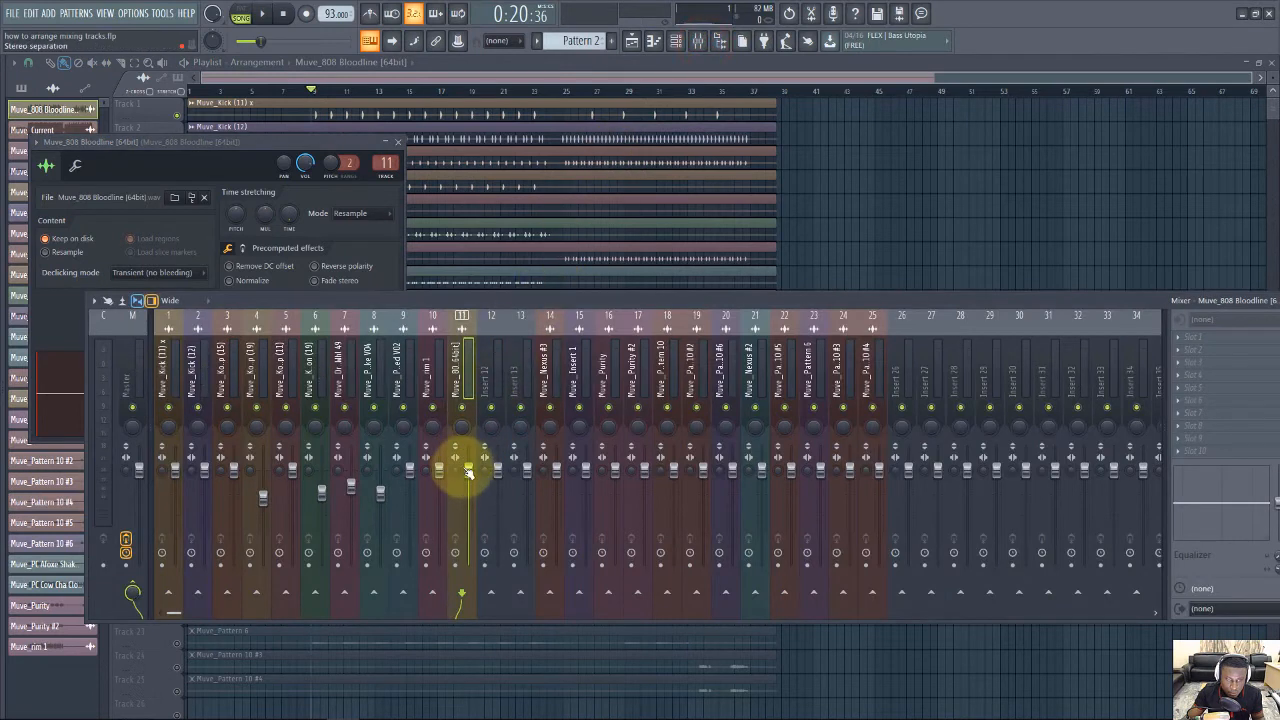
drag(465, 469, 467, 506)
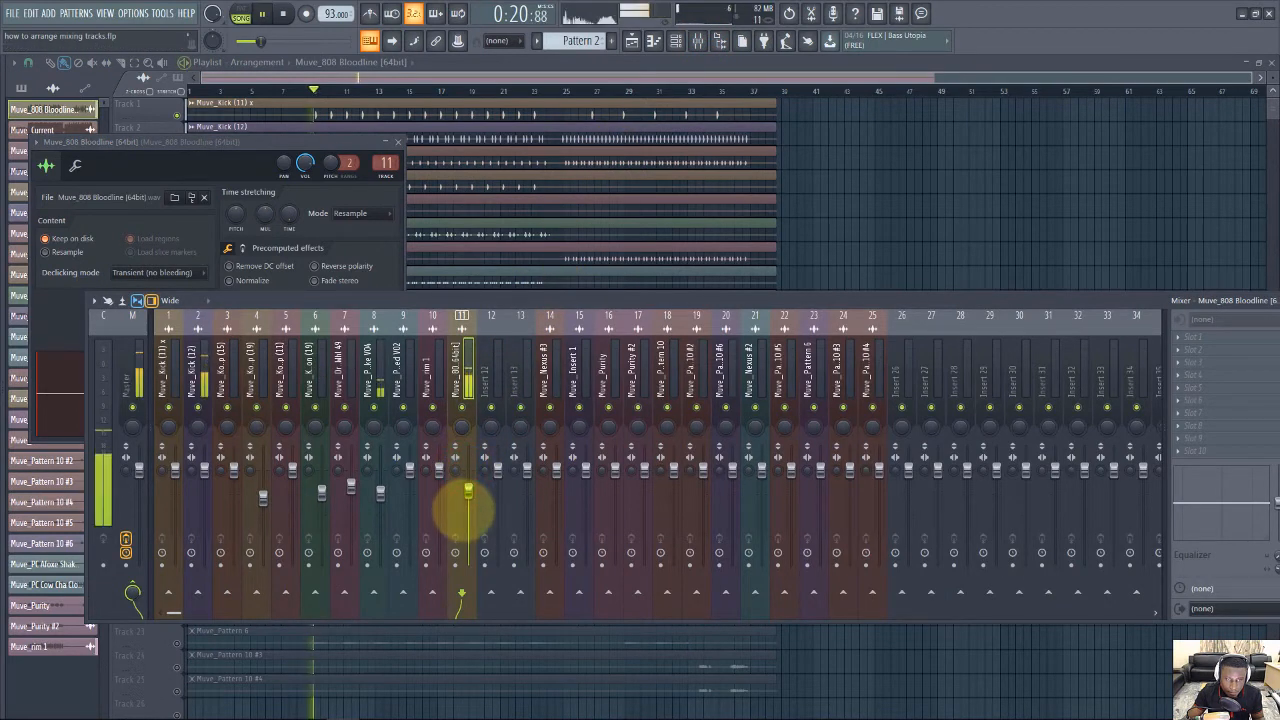
click(466, 505)
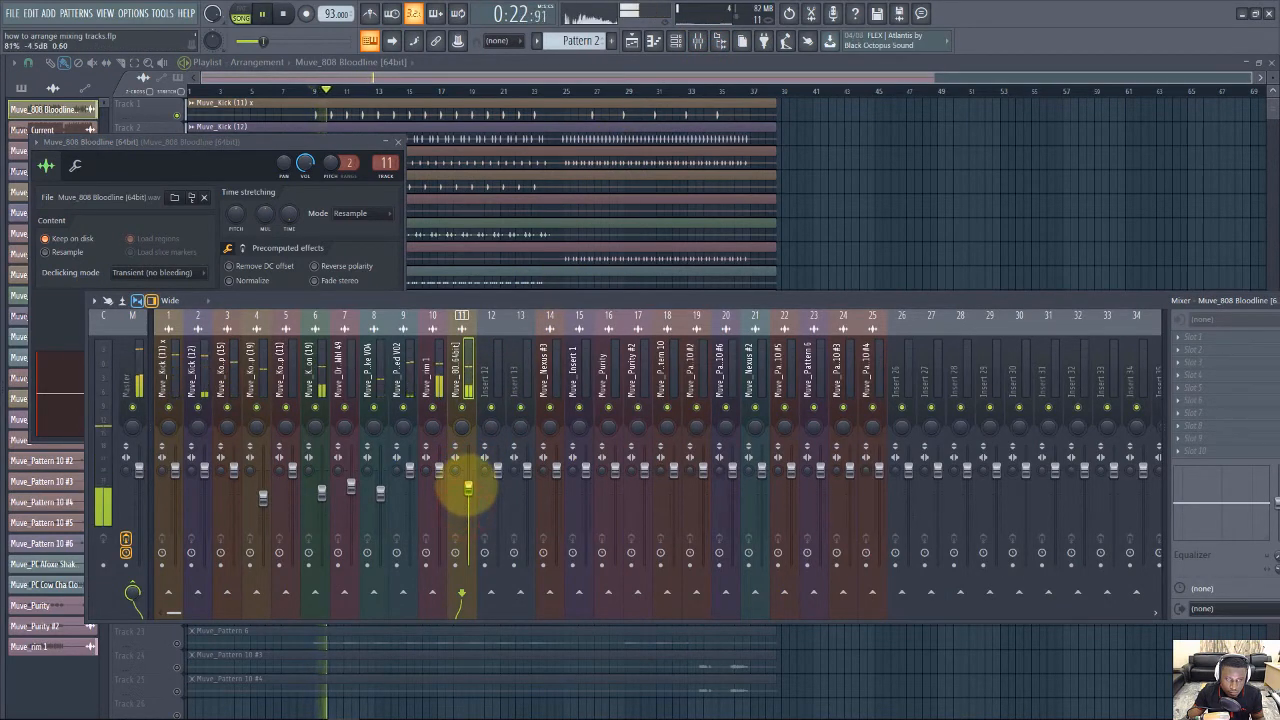
click(467, 488)
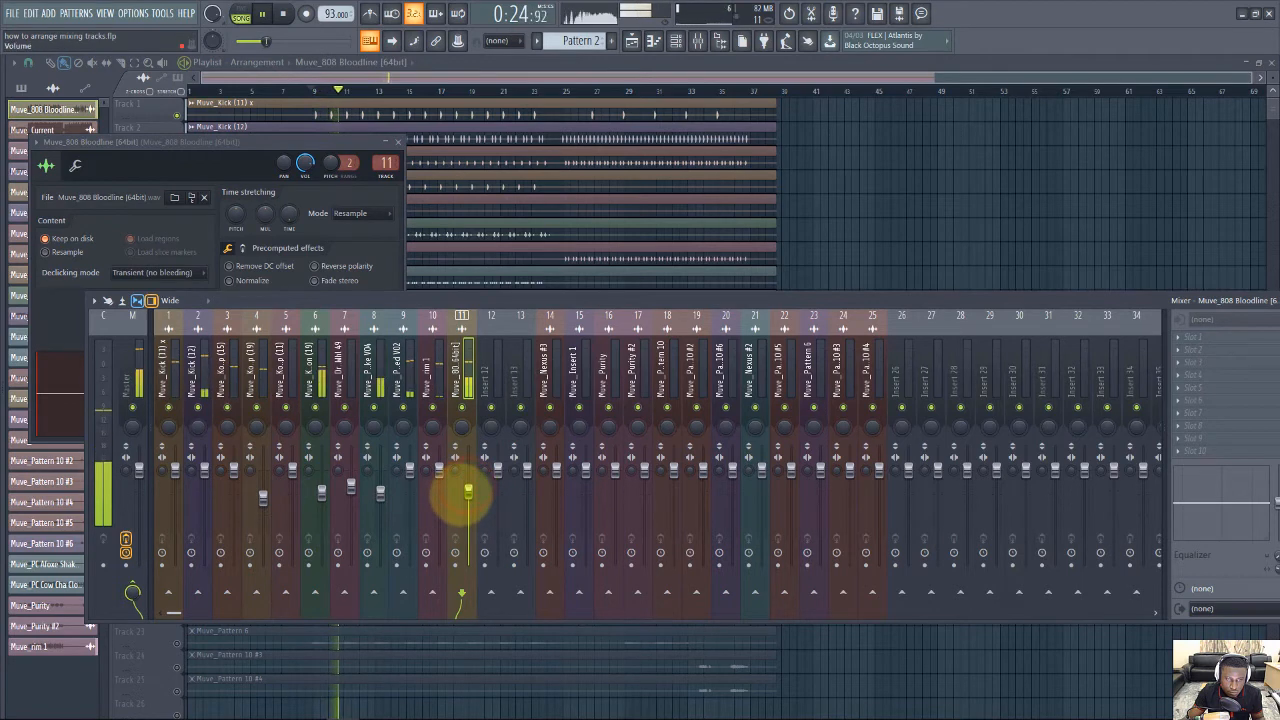
click(531, 280)
click(531, 280)
key(space)
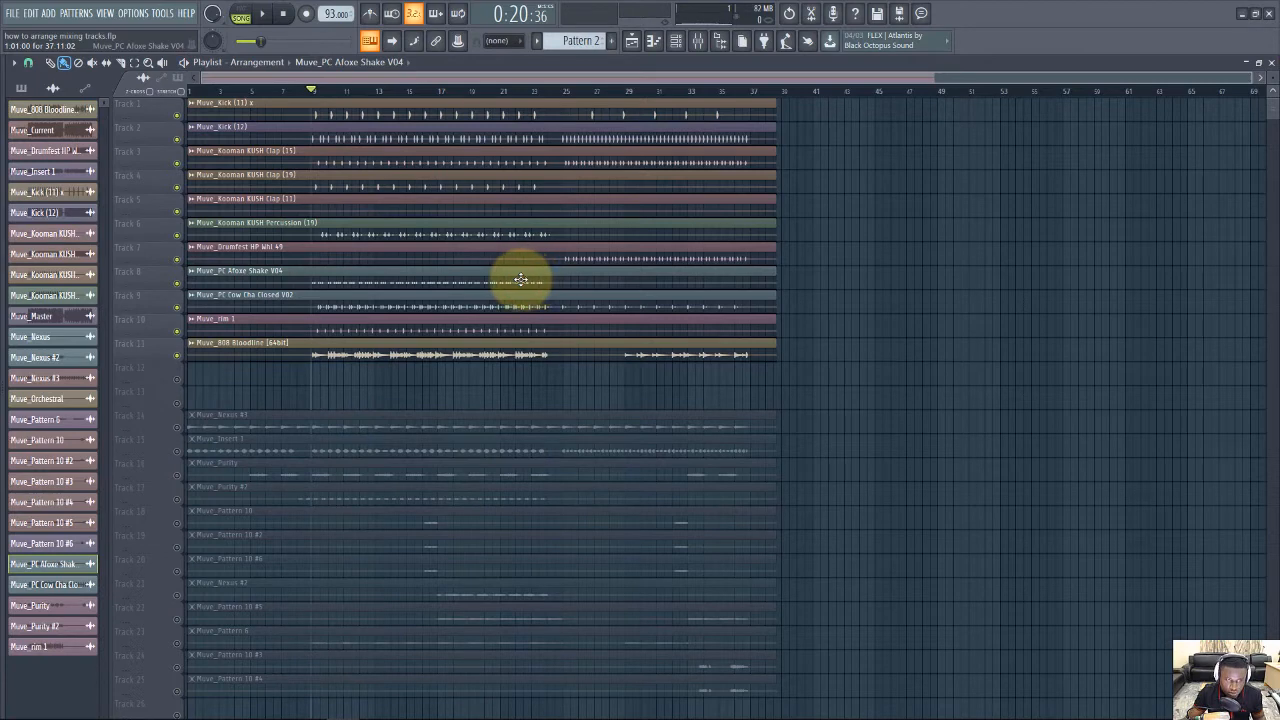
scroll(480, 283, down, 4)
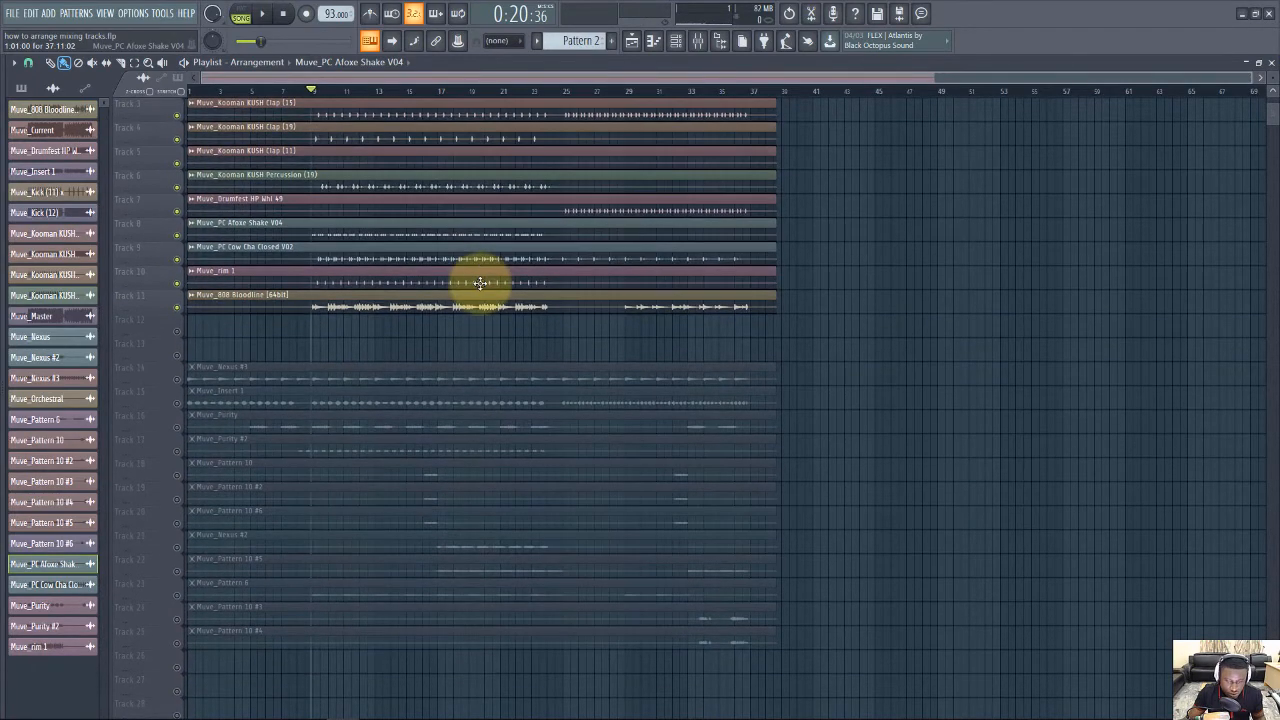
Unmute the Nexus #3 track, lower its mixer fader slightly during playback, and return to the playlist
scroll(368, 378, down, 2)
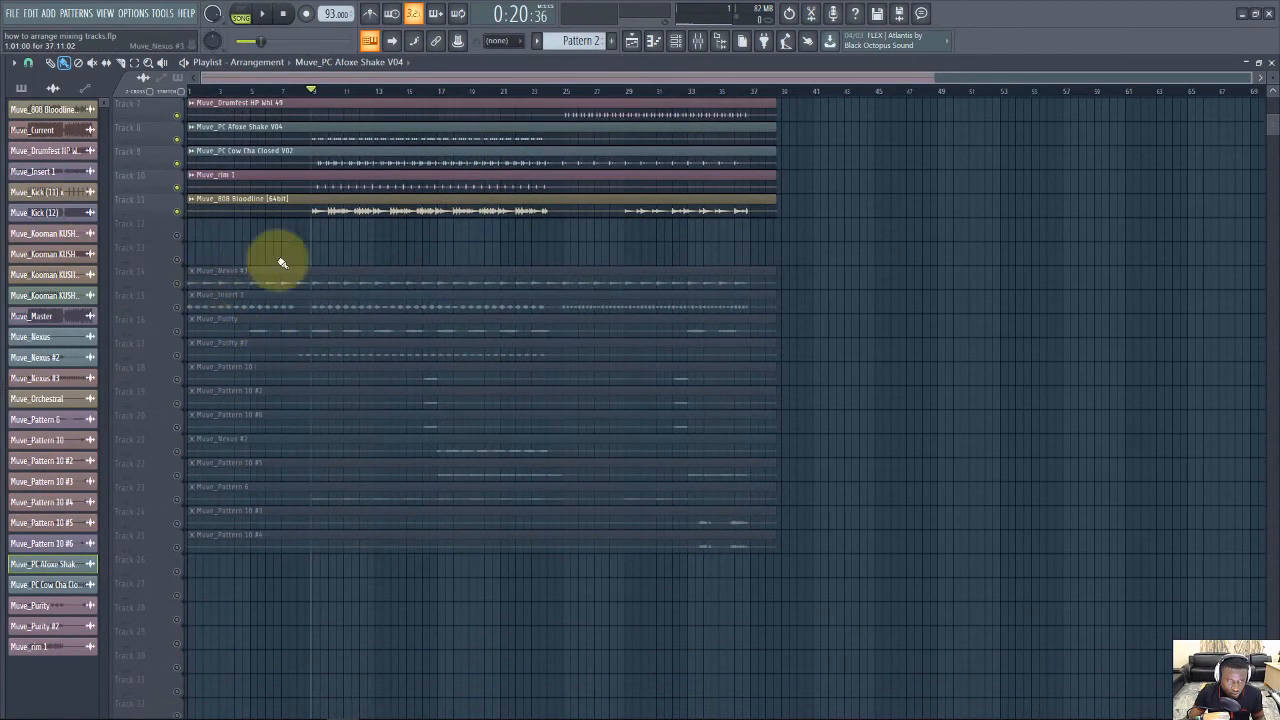
click(178, 282)
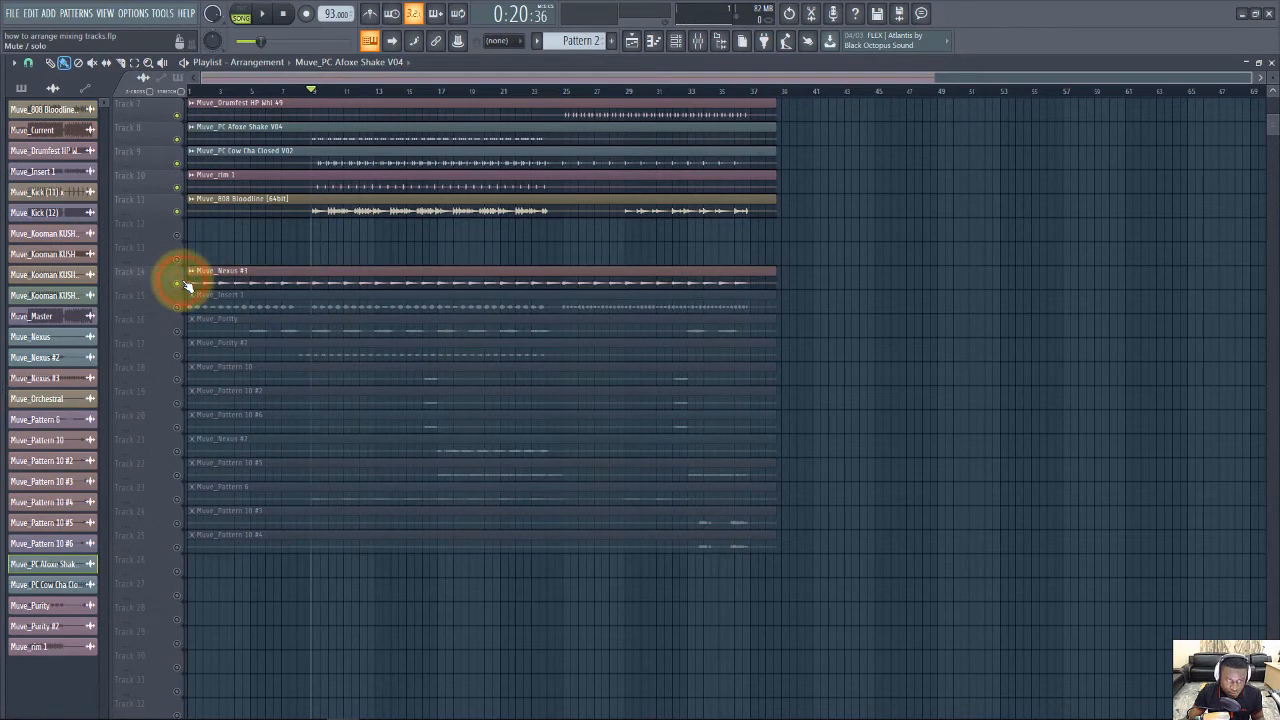
key(space)
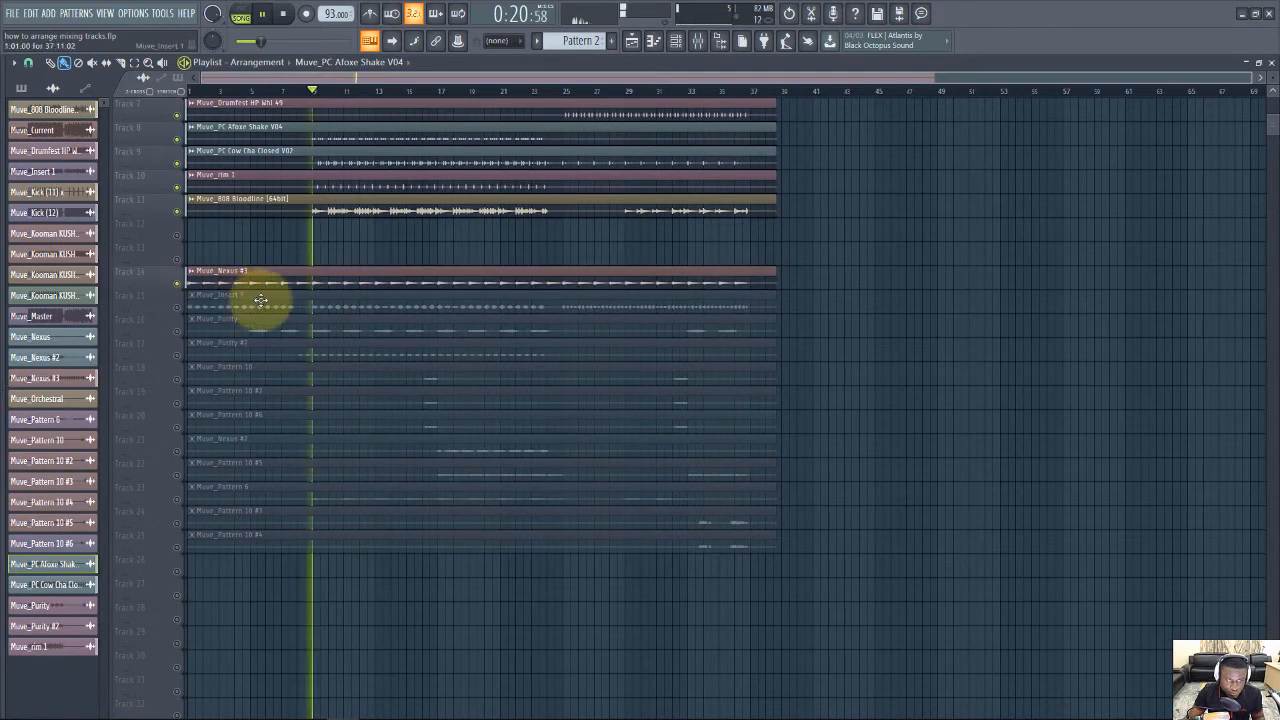
double_click(314, 280)
click(690, 41)
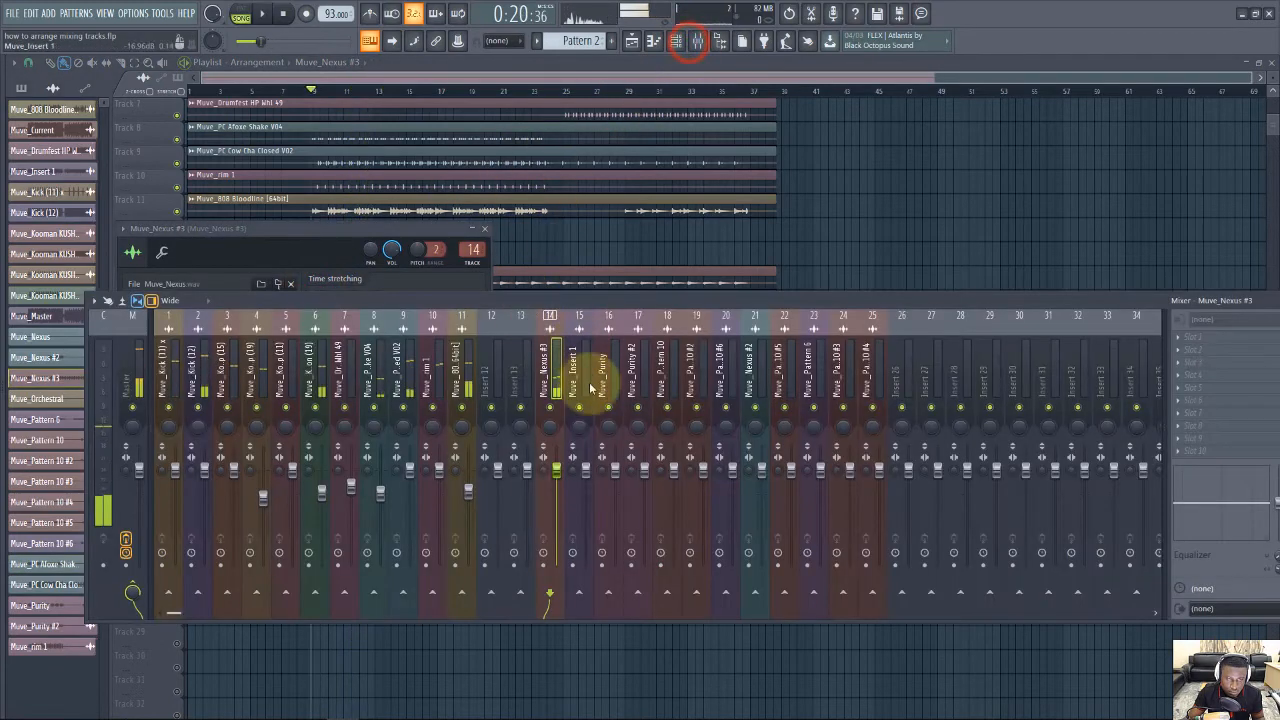
drag(557, 460, 556, 481)
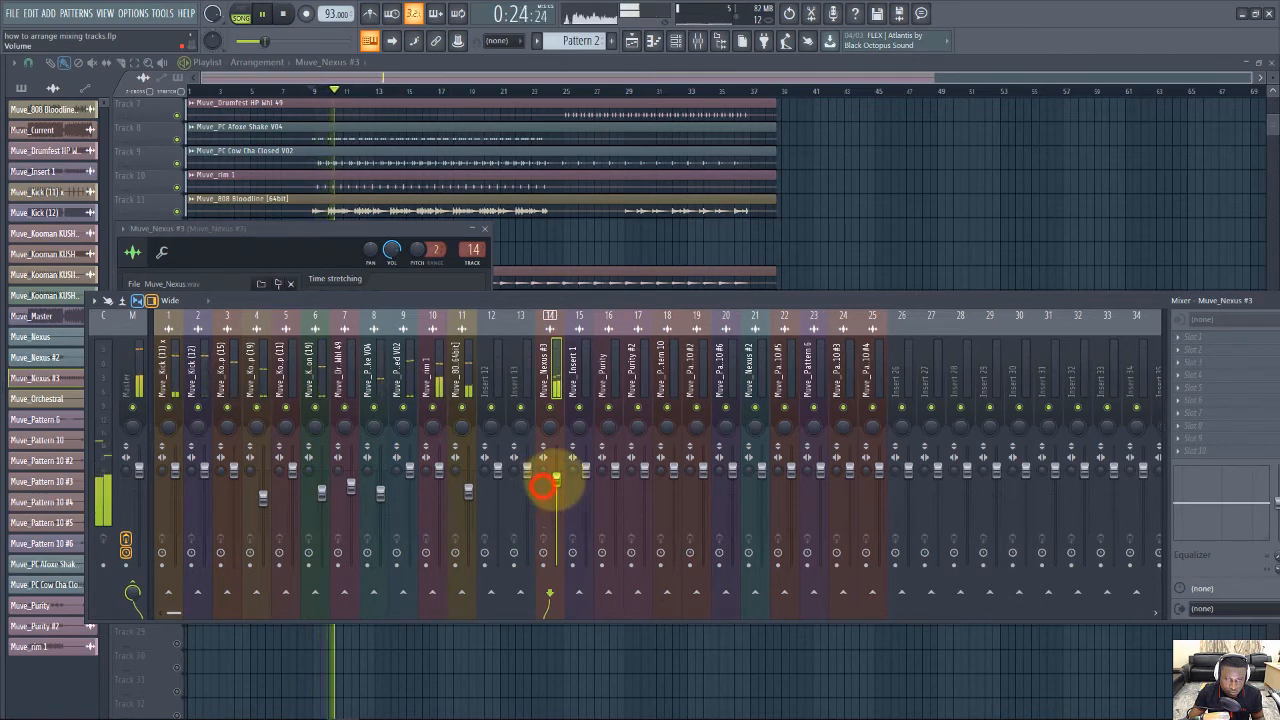
click(583, 276)
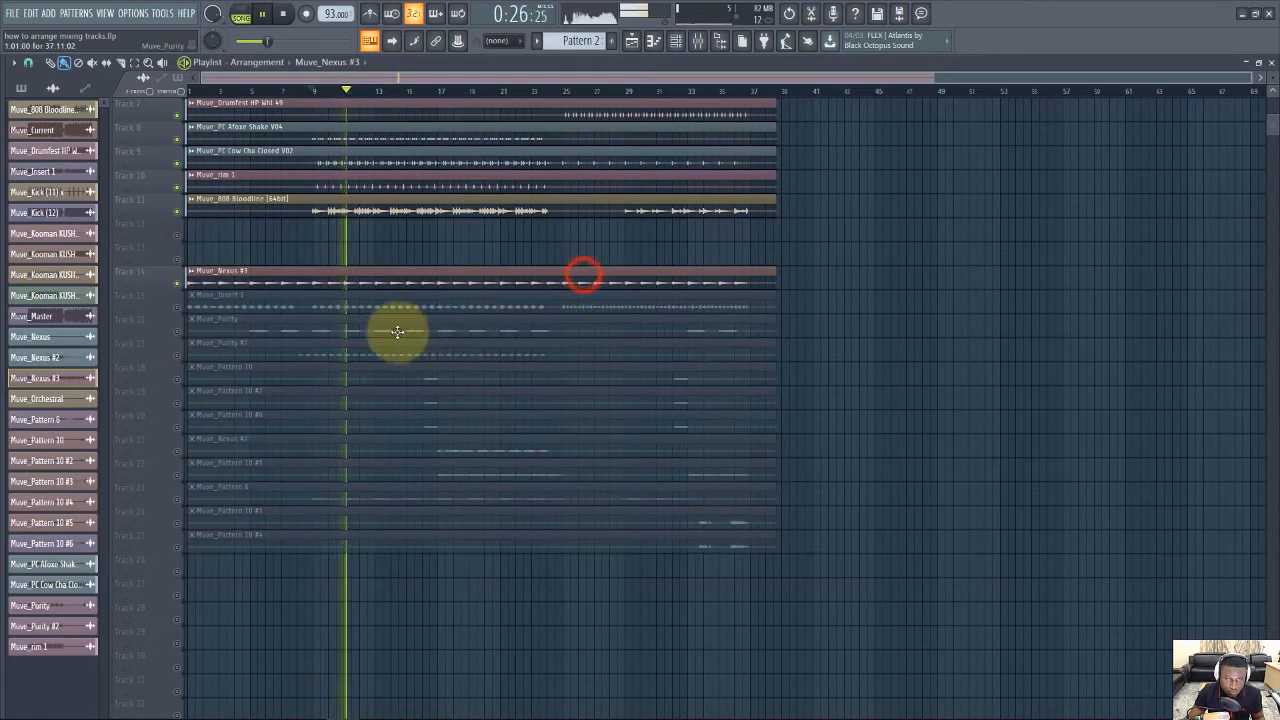
key(space)
Unmute the Insert 1 track and lower its mixer fader to just below the Nexus #3 fader's level during playback
click(178, 308)
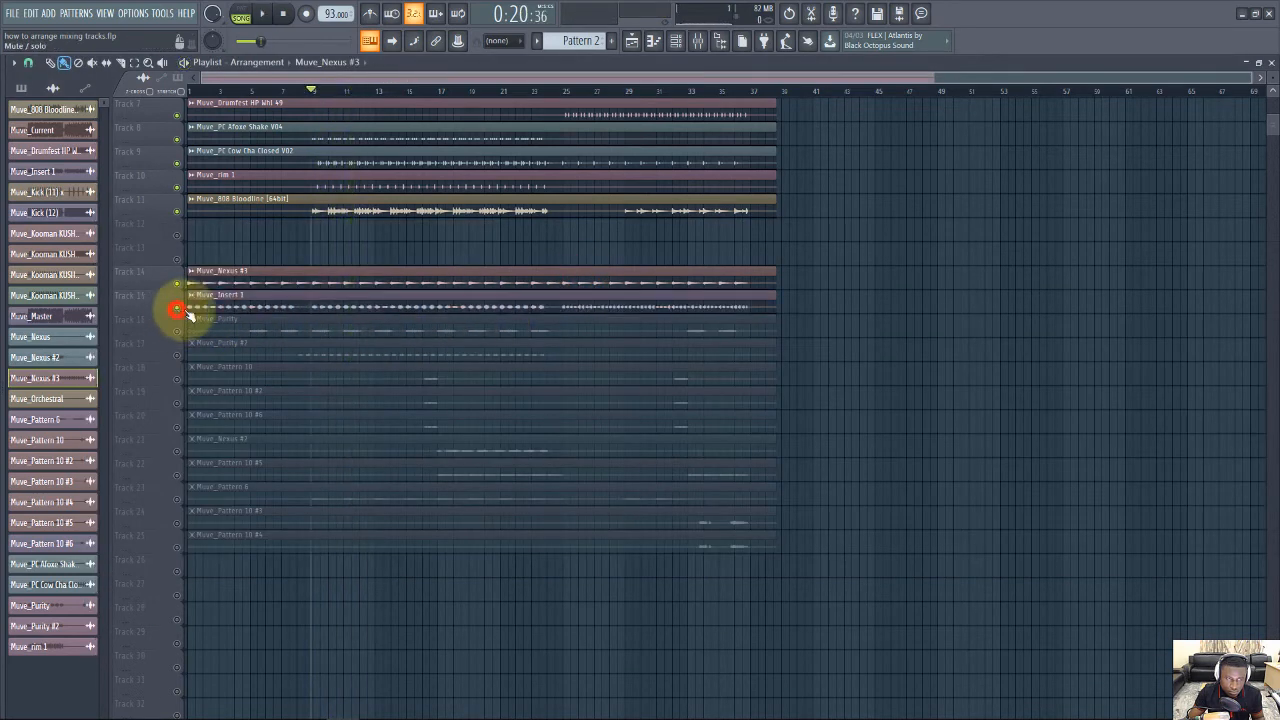
key(space)
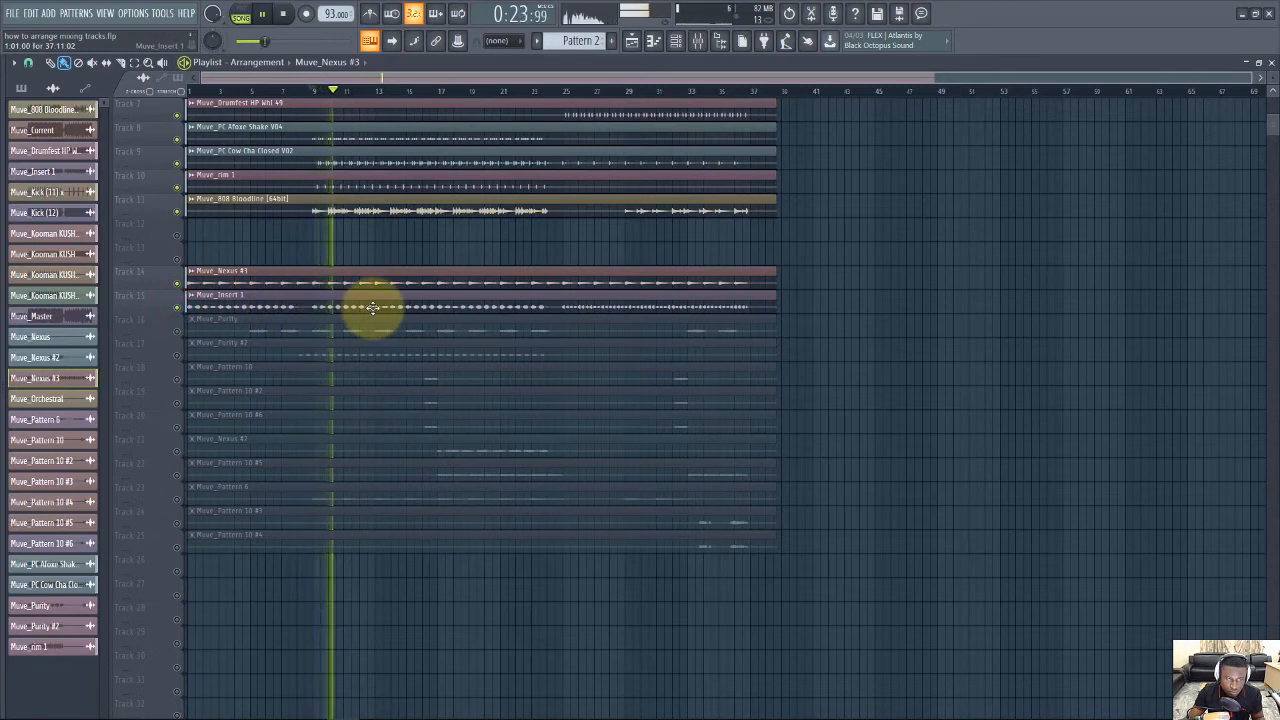
double_click(314, 304)
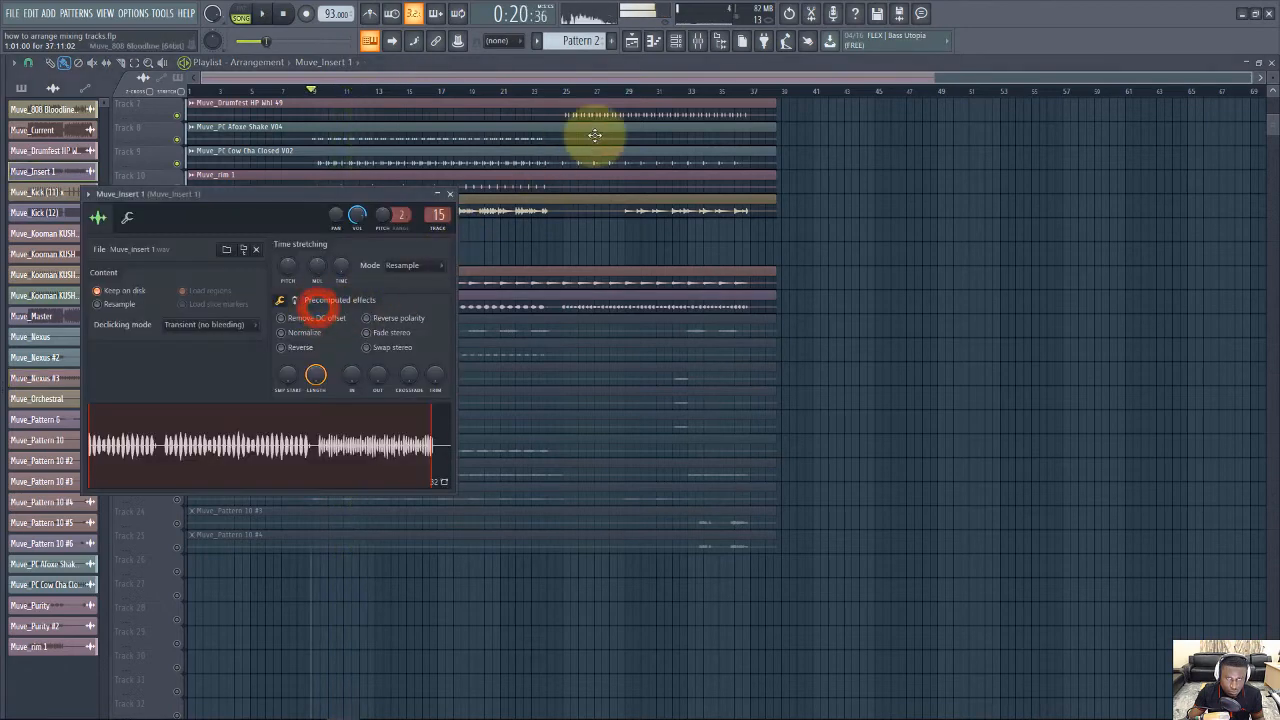
click(676, 42)
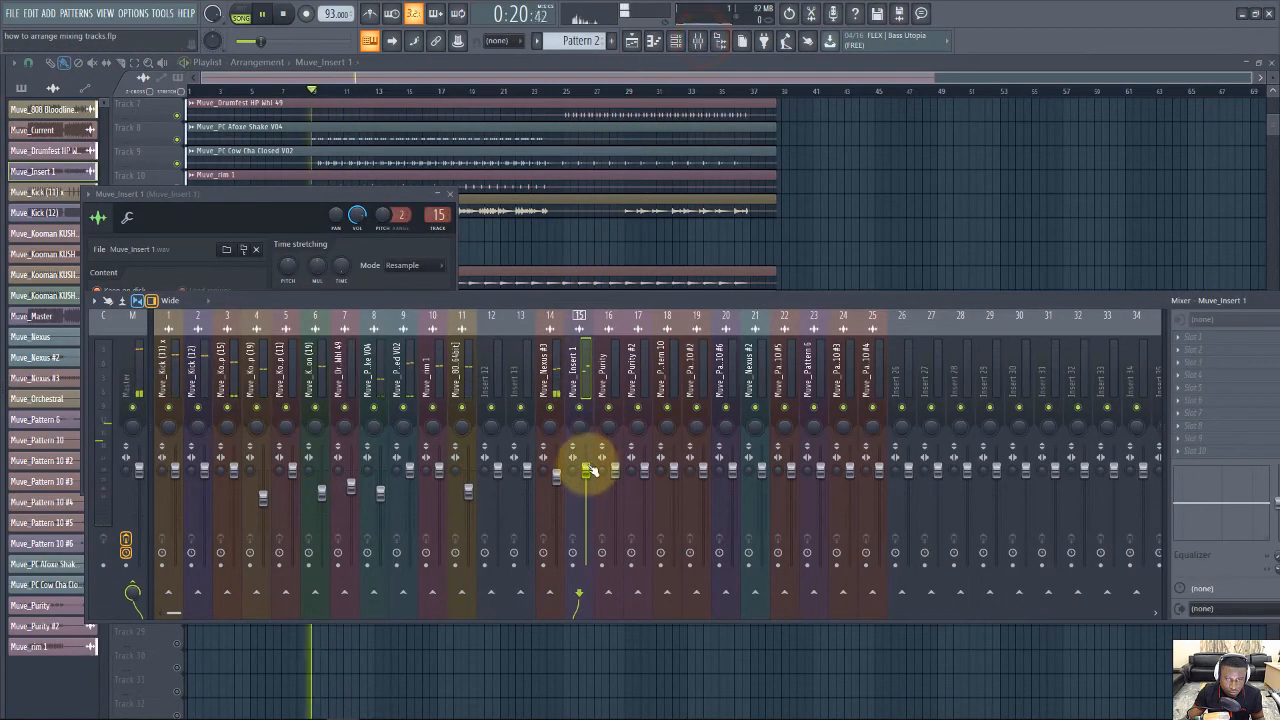
drag(587, 468, 586, 486)
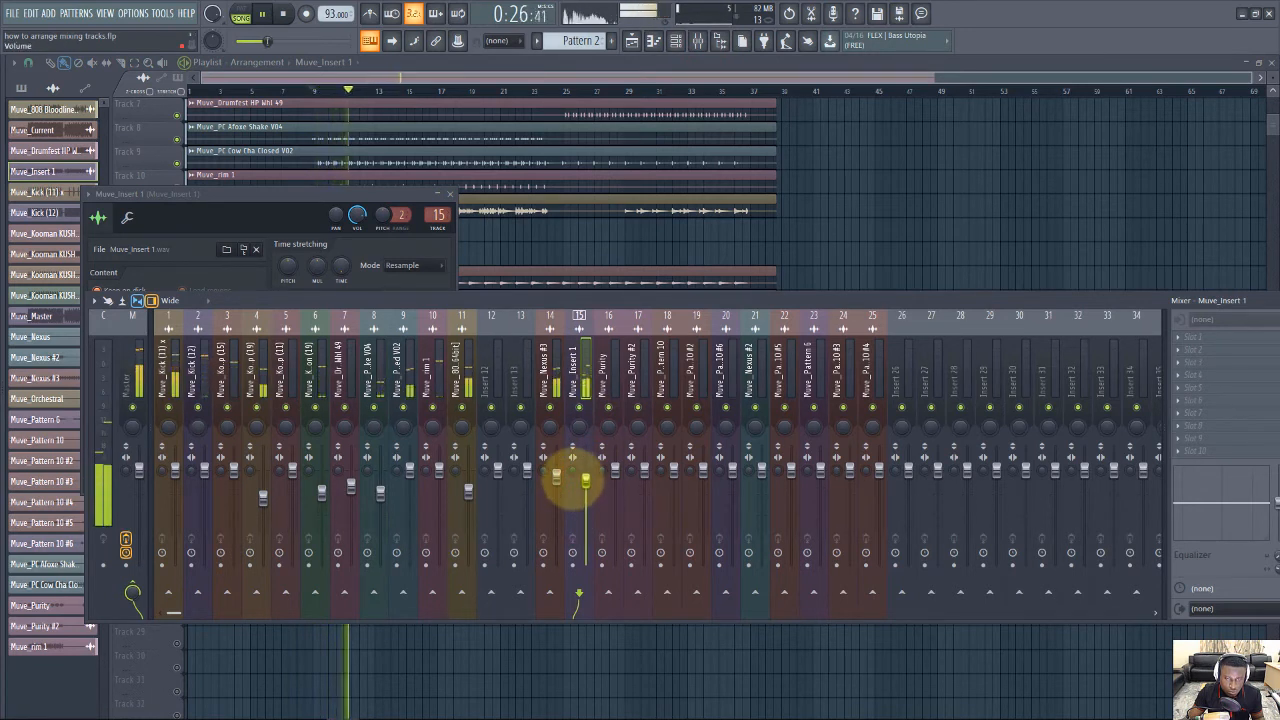
click(553, 280)
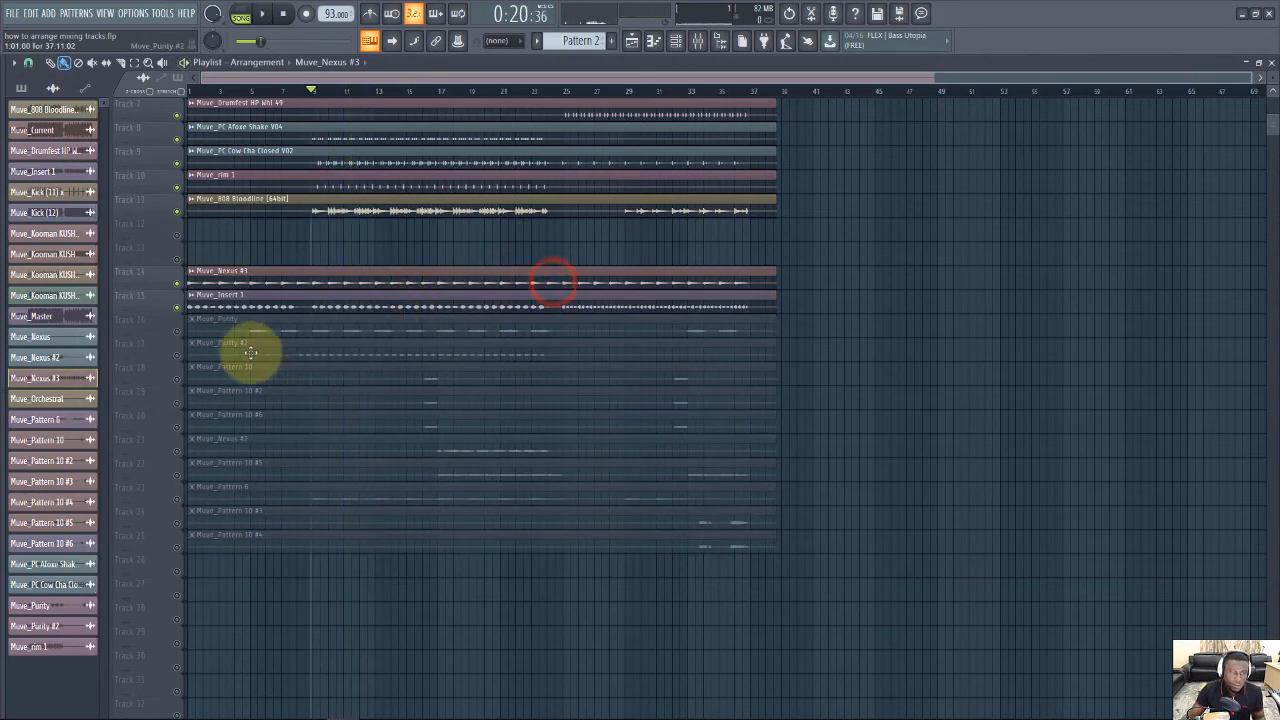
Unmute the Purity track and lower its mixer fader to roughly the Insert 1 fader's level during playback
click(180, 333)
key(space)
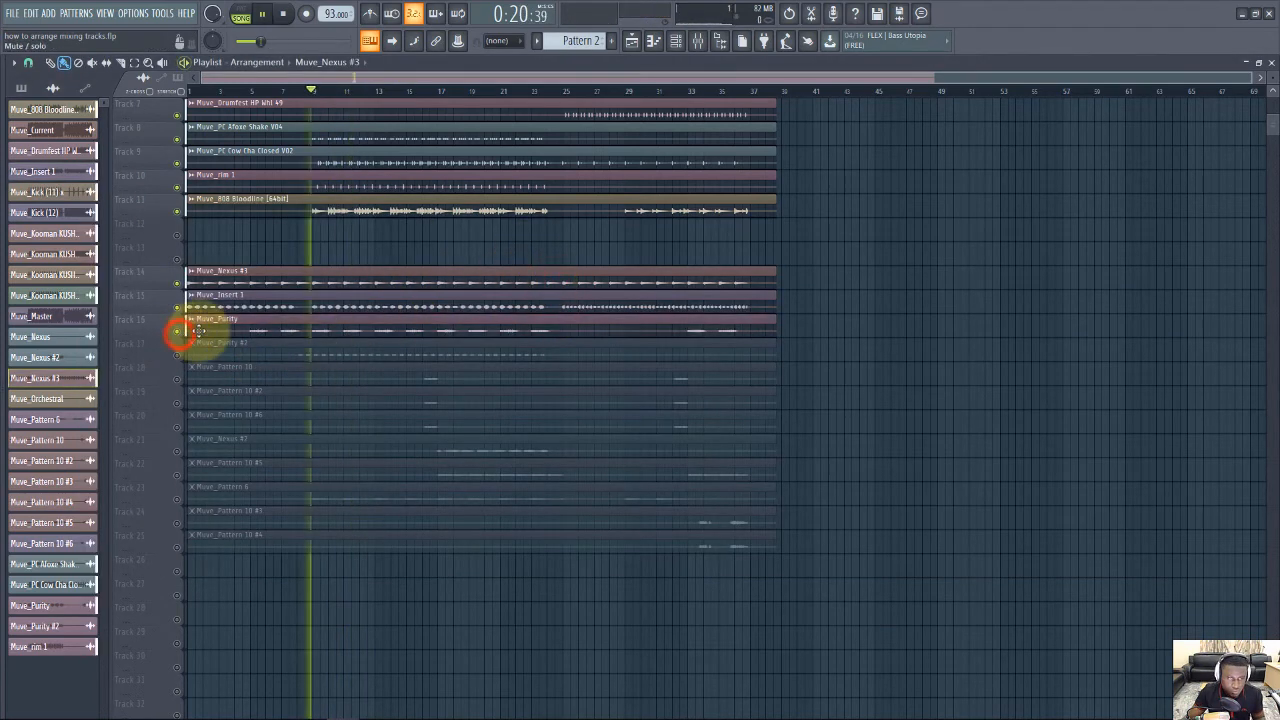
double_click(368, 330)
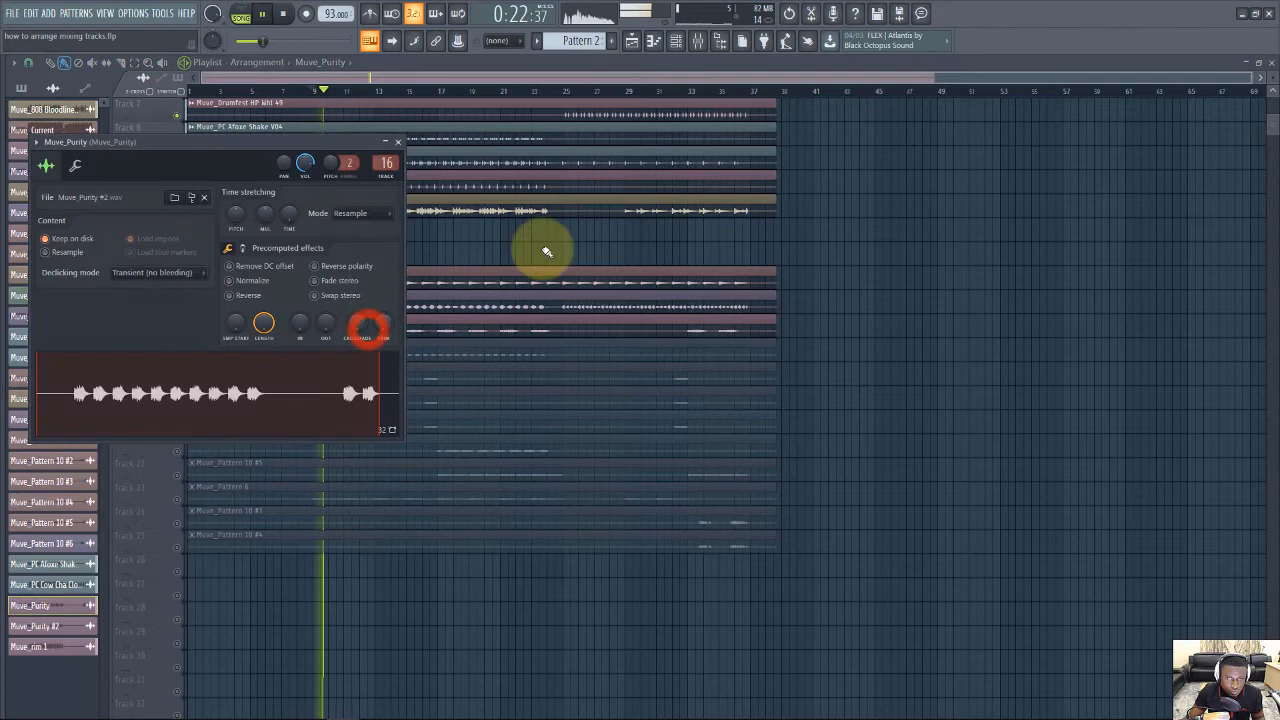
click(697, 42)
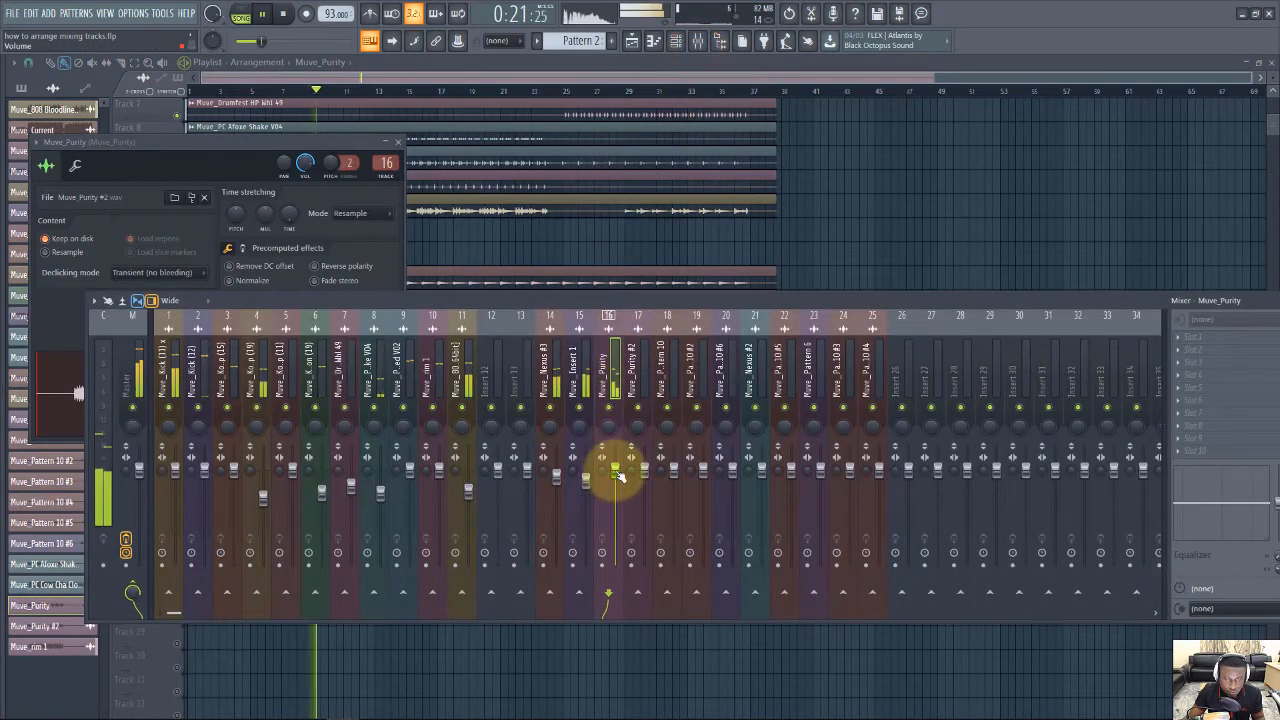
mouse_move(617, 474)
mouse_down()
mouse_move(614, 496)
mouse_move(613, 481)
mouse_up()
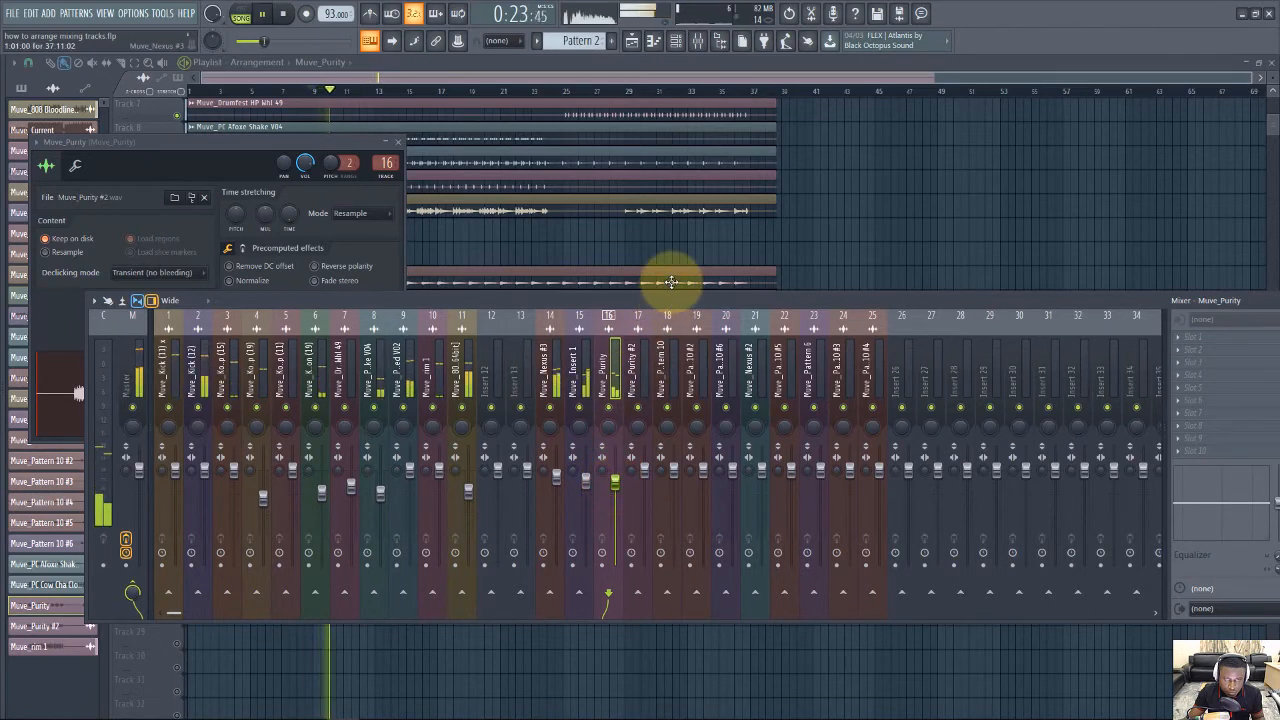
click(669, 283)
key(space)
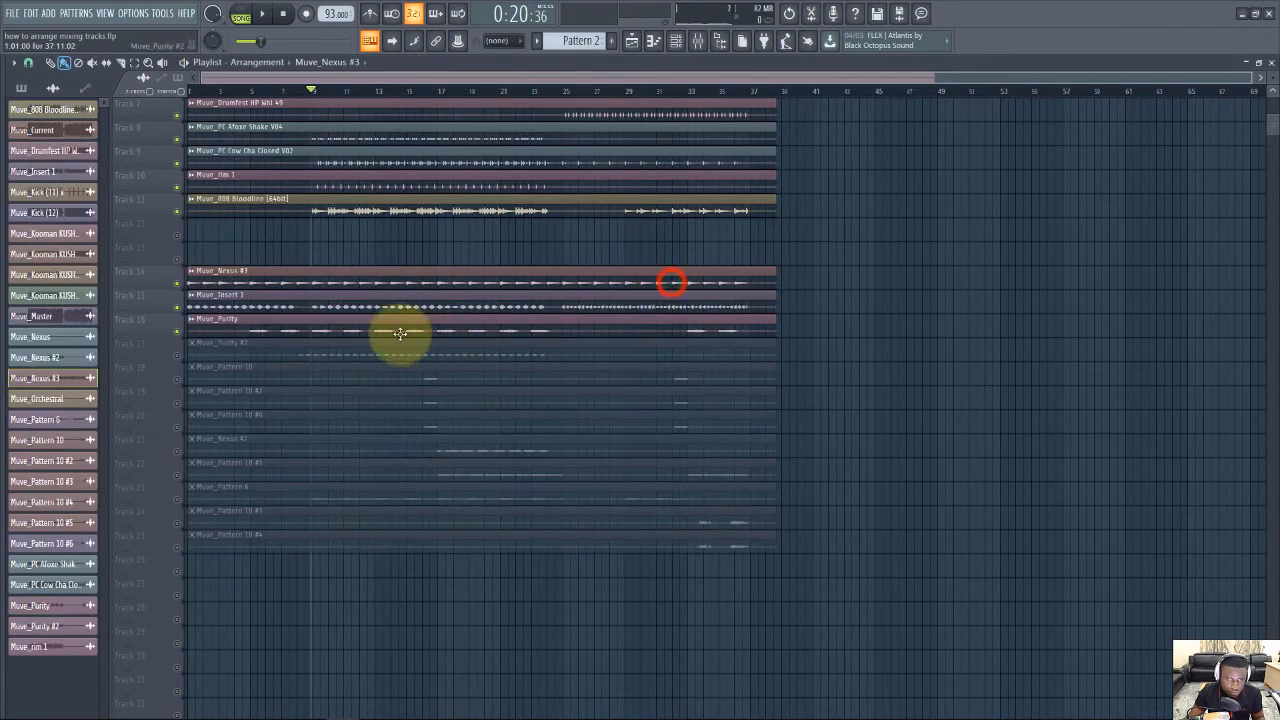
Unmute the Purity #2 track and audition it with all the active tracks
click(181, 356)
key(space)
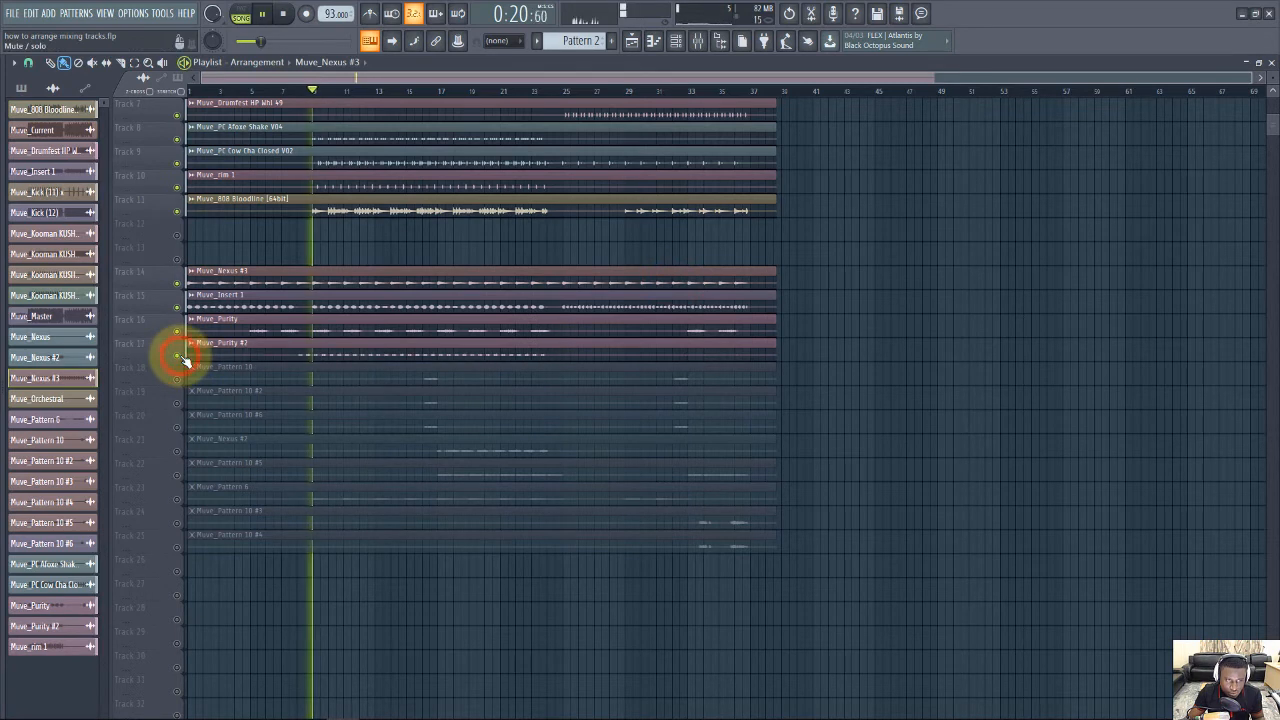
key(space)
Lower the Purity #2 mixer fader to roughly the Purity fader's level, checking the balance in playback, and return to the playlist
double_click(335, 350)
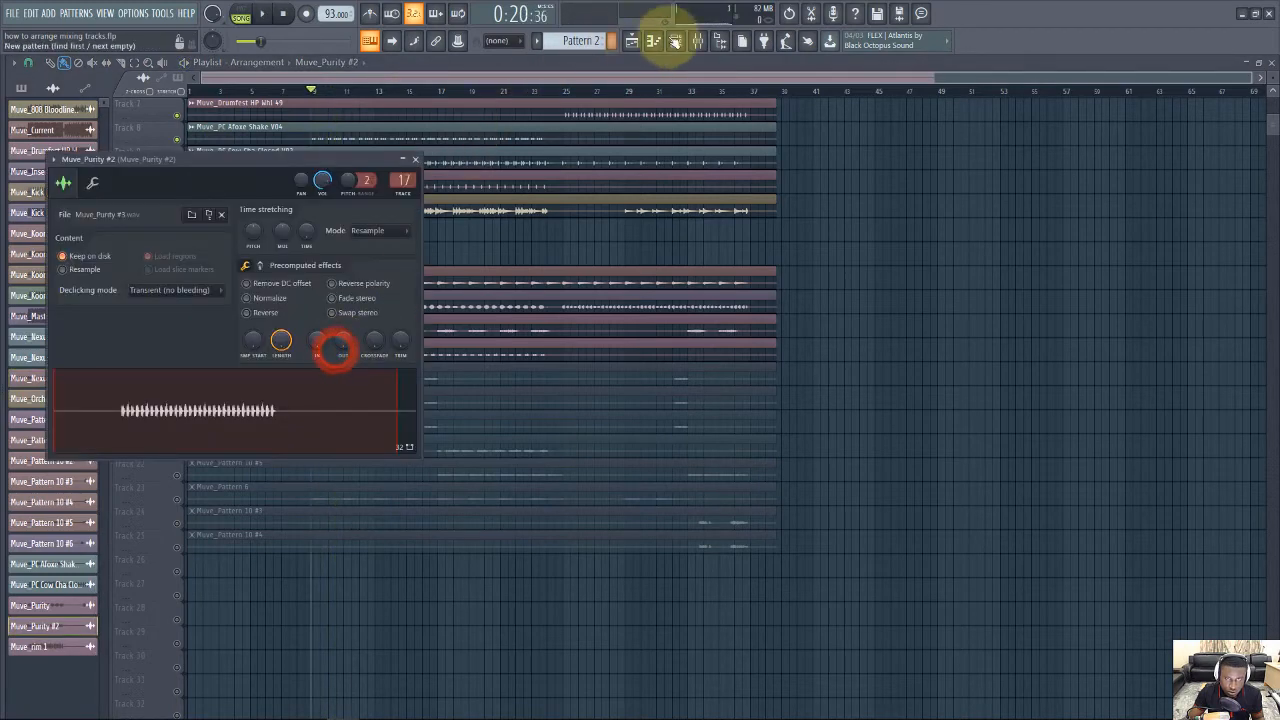
click(703, 40)
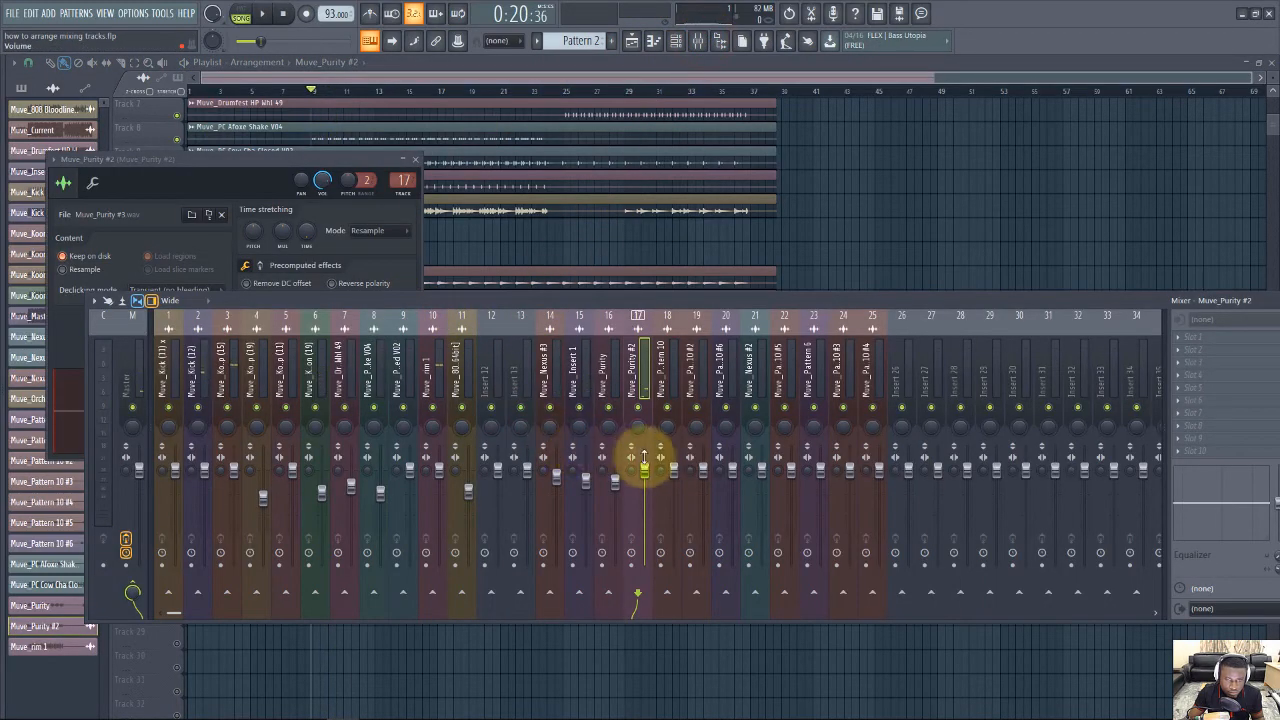
drag(650, 472, 648, 484)
key(space)
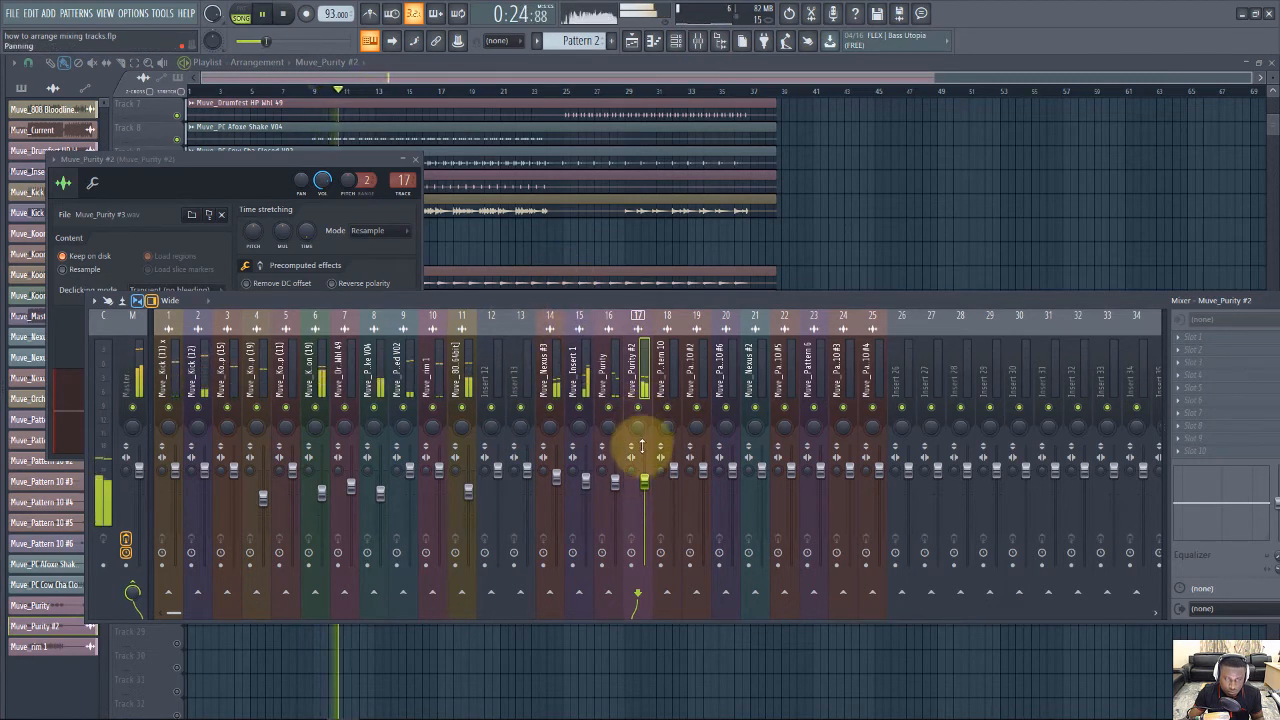
key(space)
key(space)
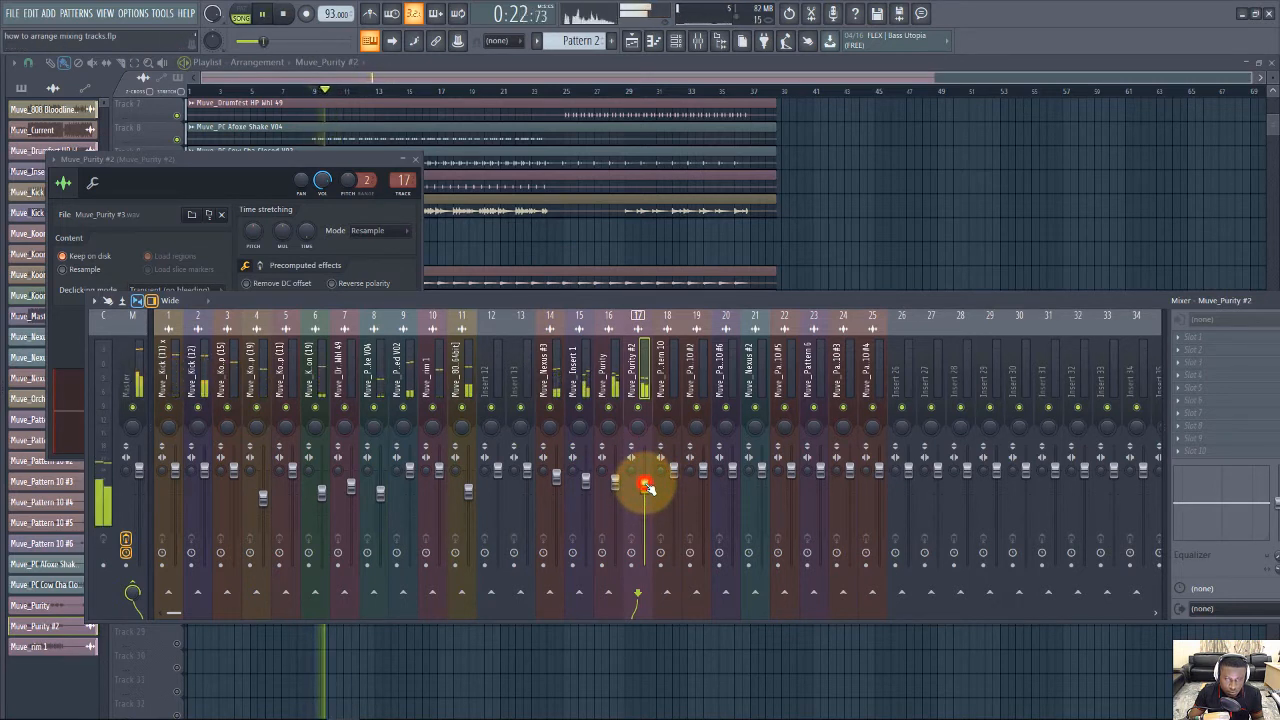
drag(645, 484, 645, 481)
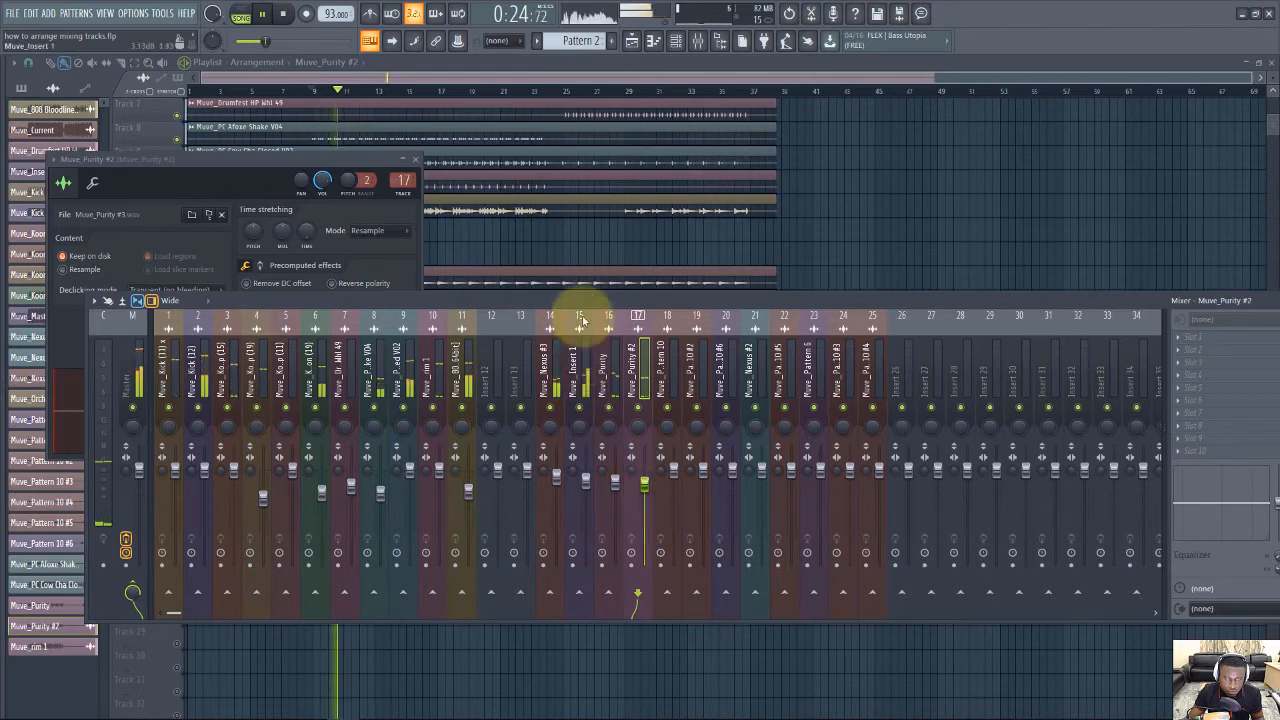
key(space)
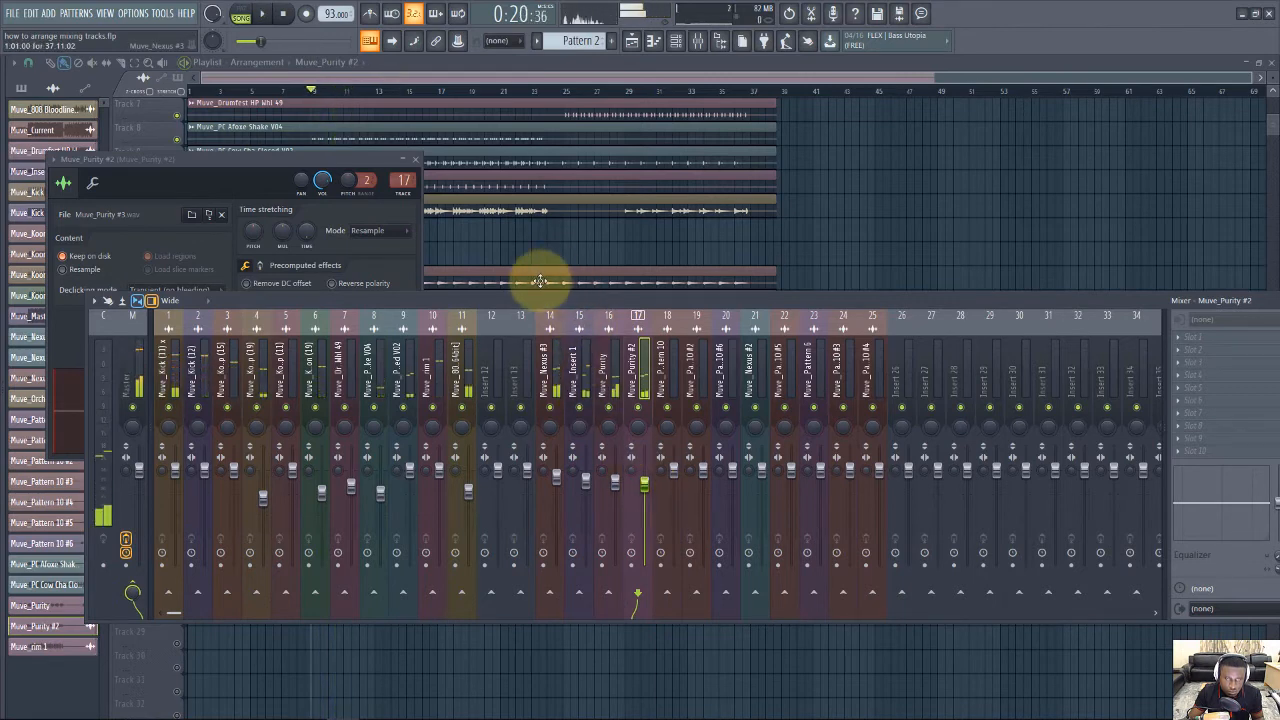
click(540, 280)
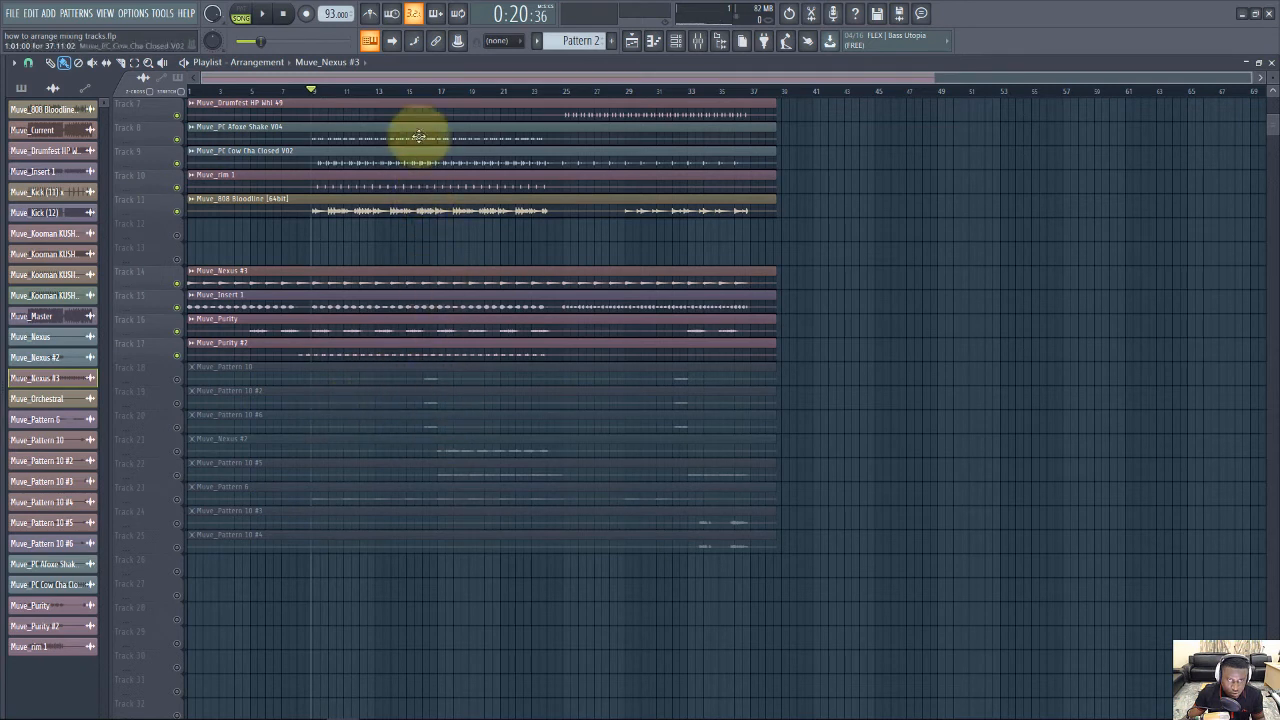
Unmute the Pattern 10 track and audition it from just before its first audible section
click(178, 380)
key(space)
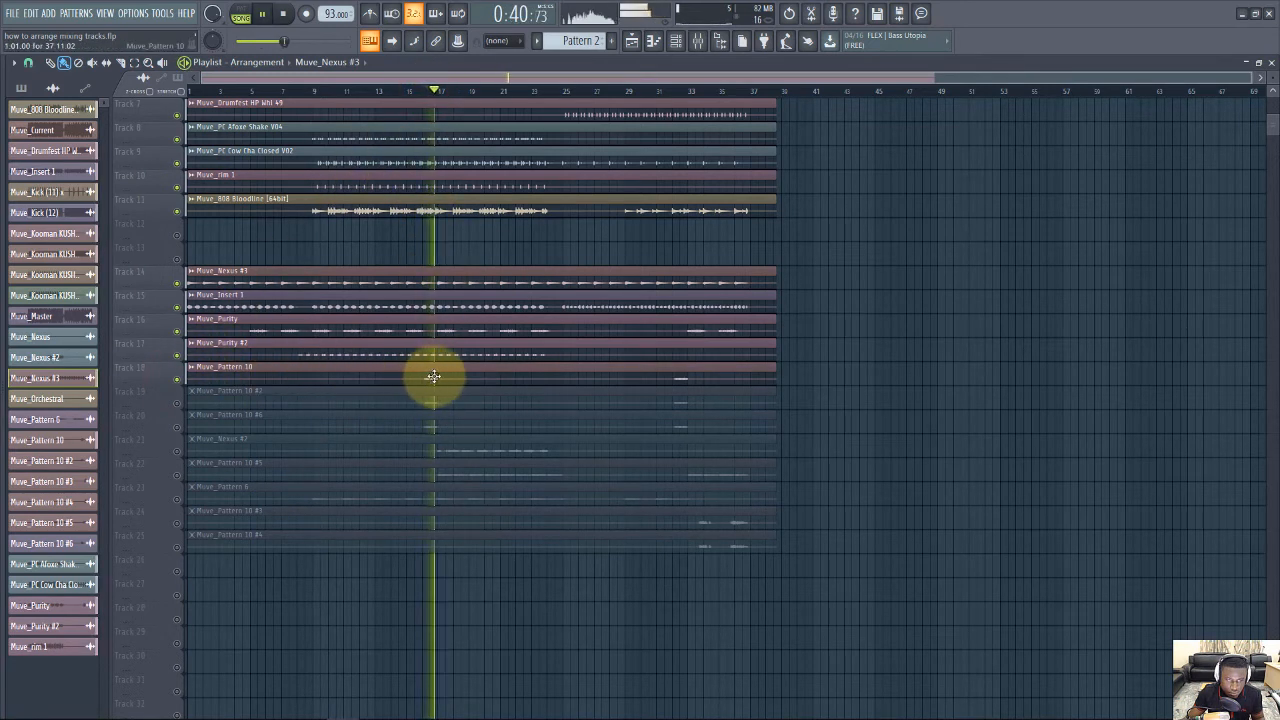
key(space)
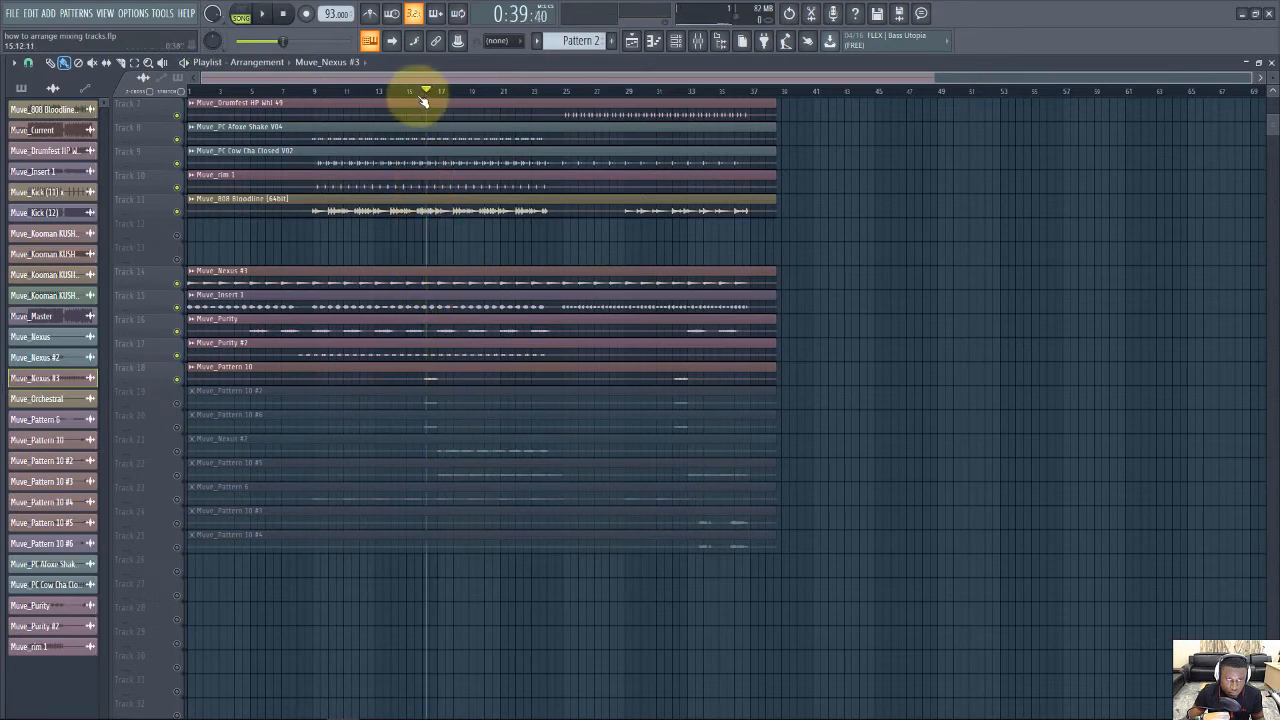
click(420, 93)
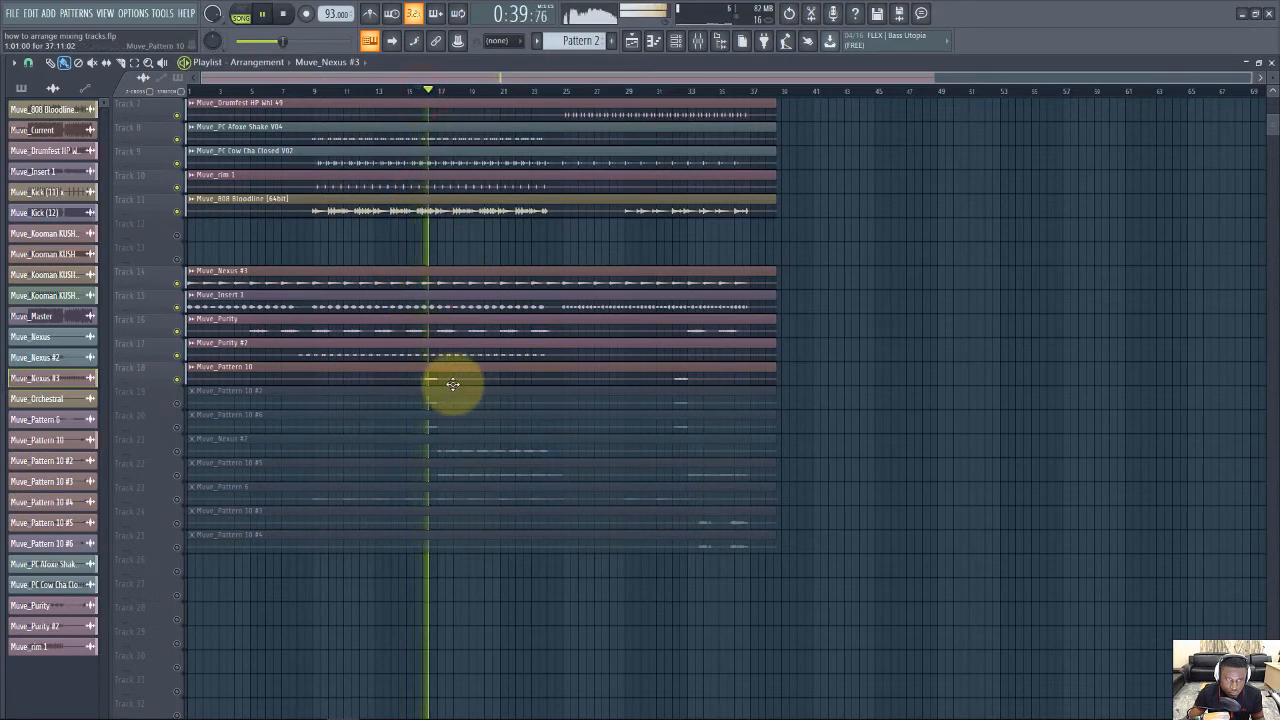
key(space)
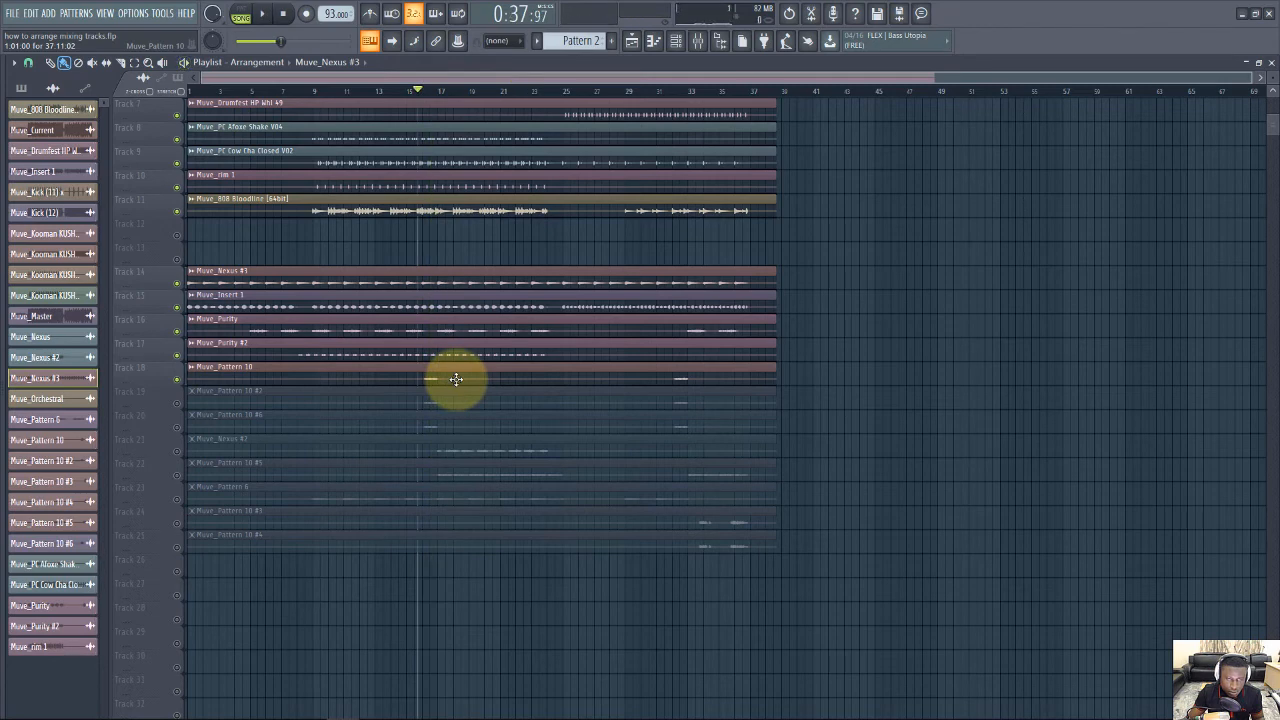
Lower the Pattern 10 mixer fader to roughly the Purity #2 fader's level, checking it in playback, and return to the playlist
double_click(455, 379)
click(698, 40)
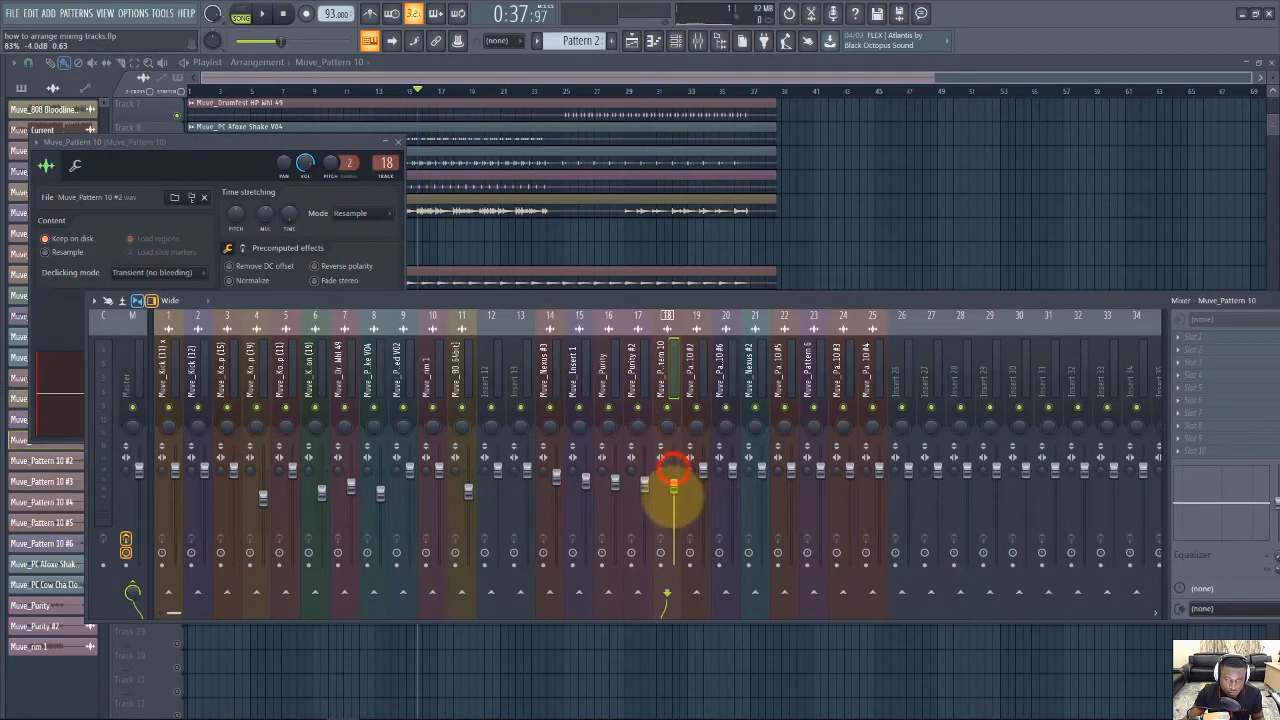
key(space)
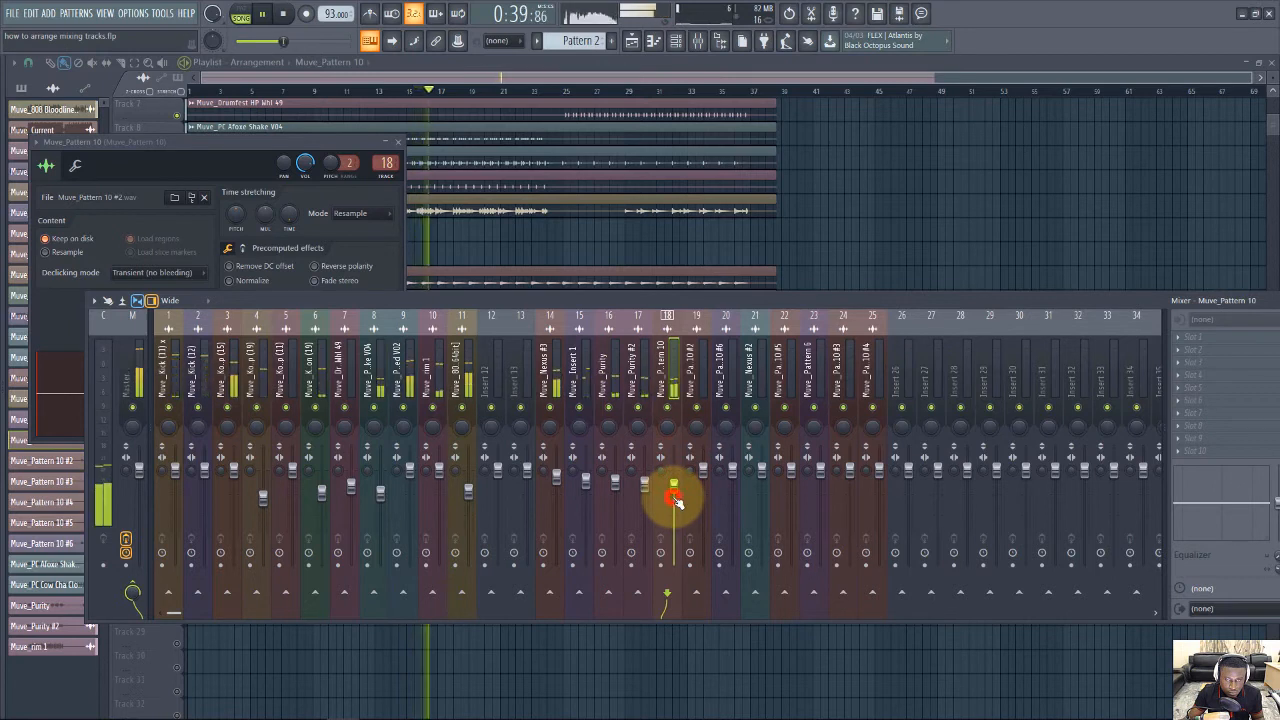
drag(676, 500, 674, 488)
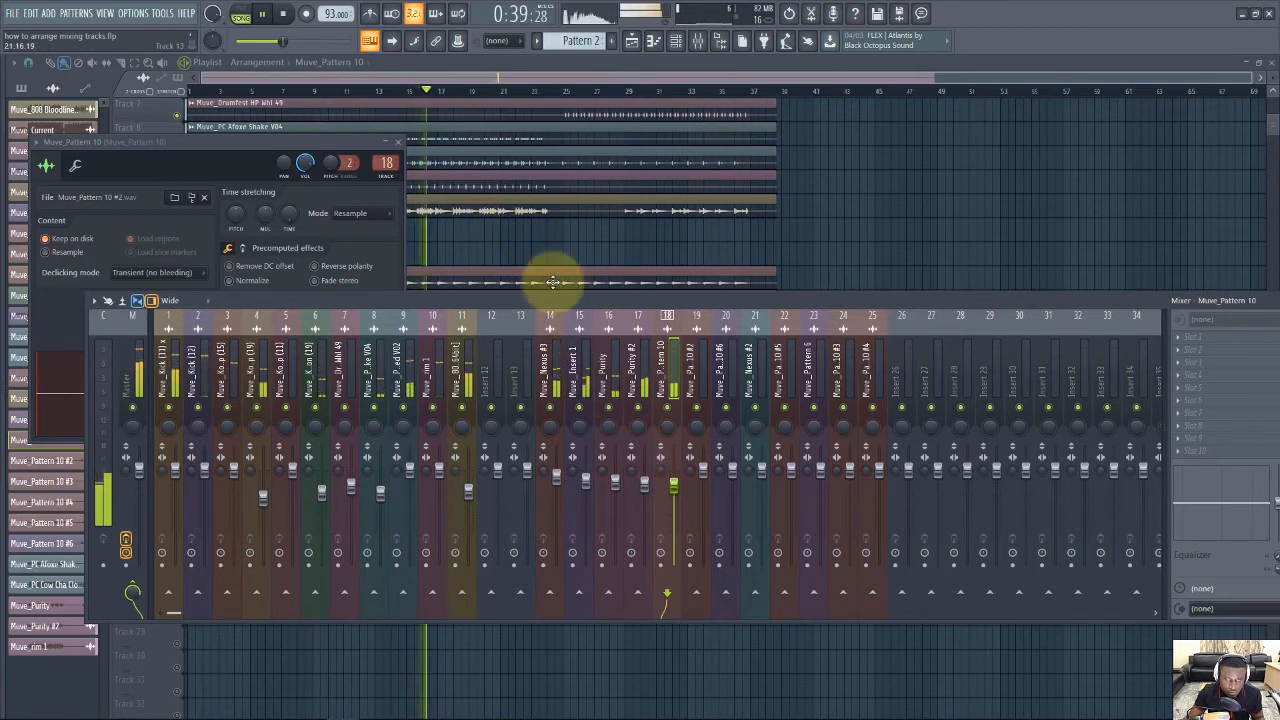
key(F12)
key(space)
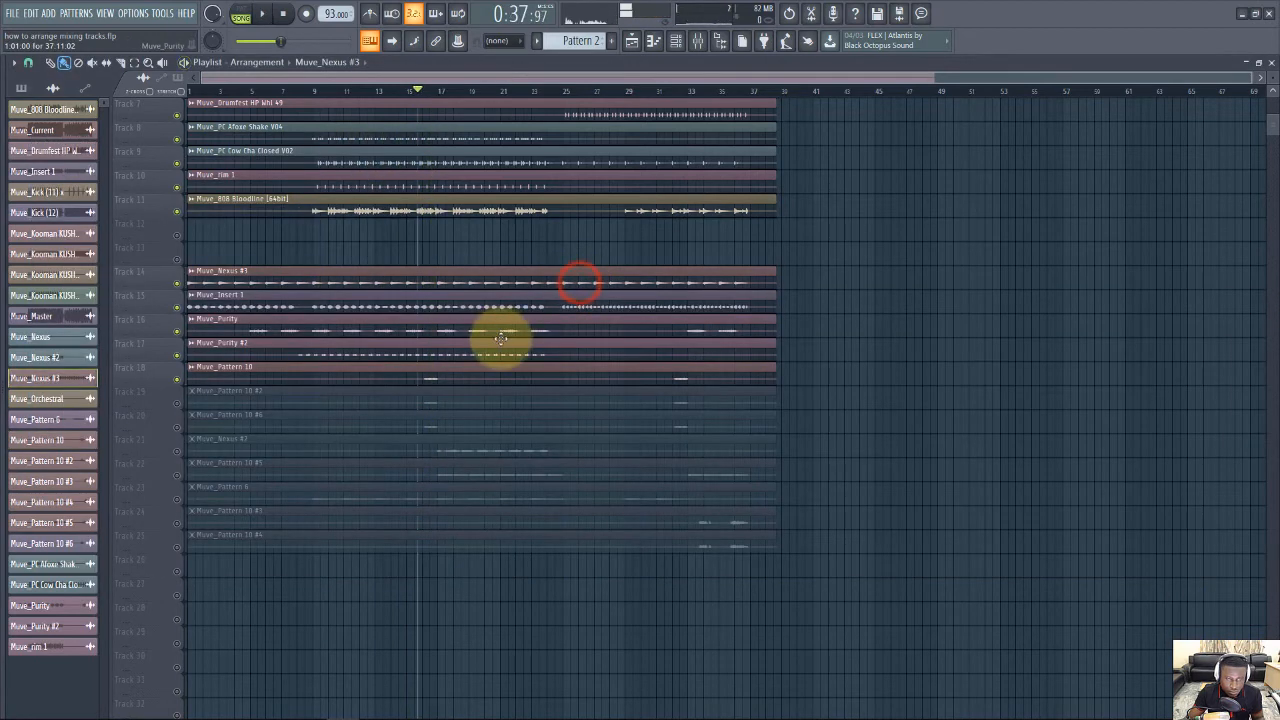
Unmute the Pattern 10 #2 track and audition it with all the active tracks
click(176, 403)
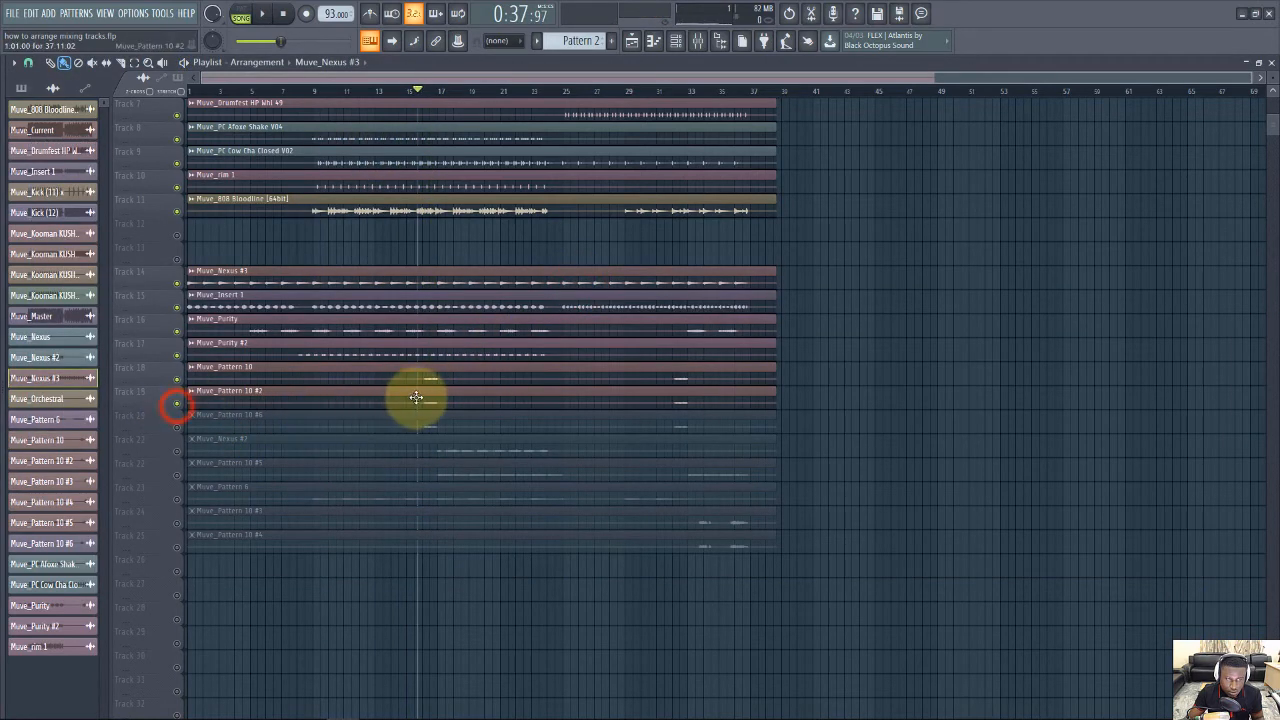
key(space)
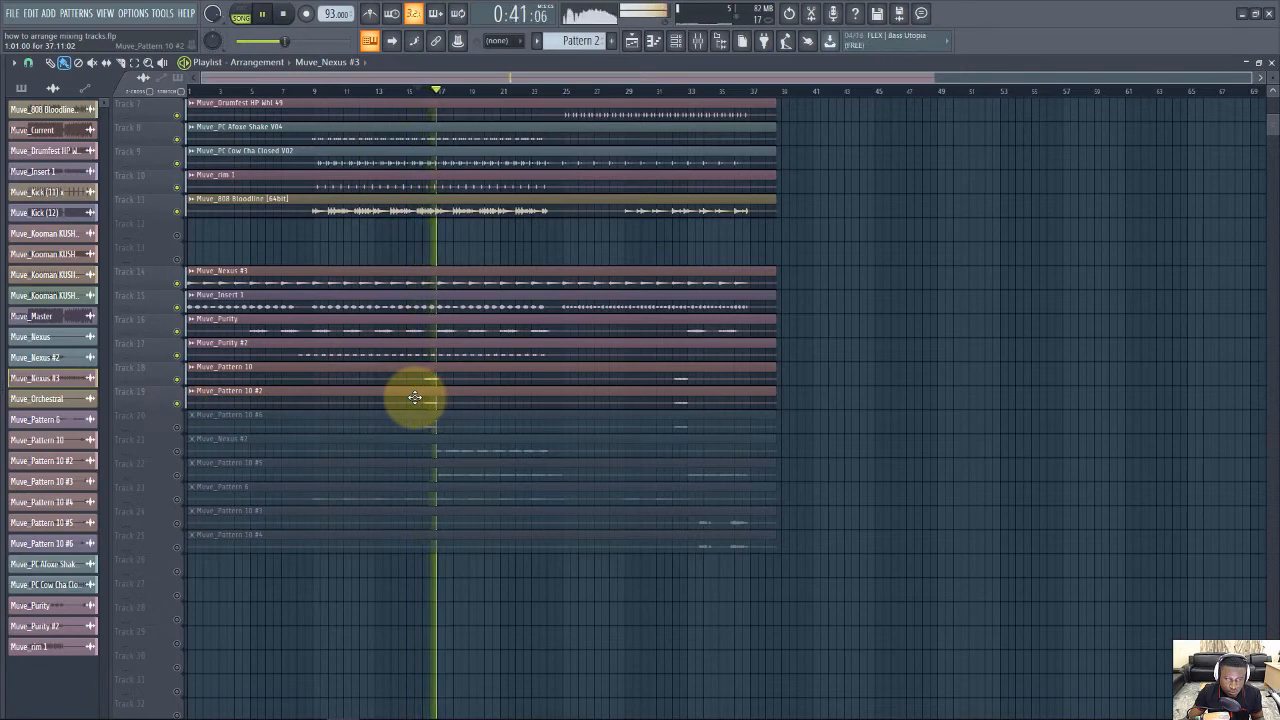
key(space)
Lower the Pattern 10 #2 mixer fader to slightly below the Pattern 10 fader's level, checking it in playback, and return to the playlist
double_click(414, 395)
click(696, 40)
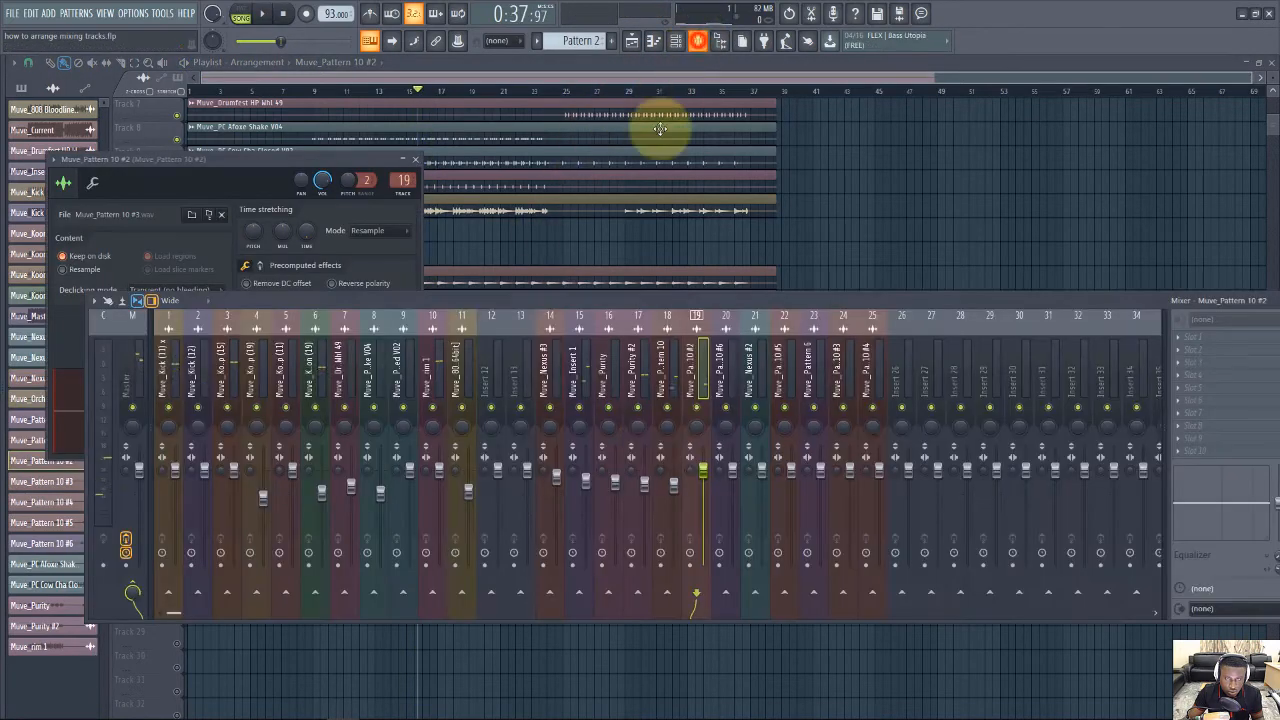
drag(700, 457, 700, 465)
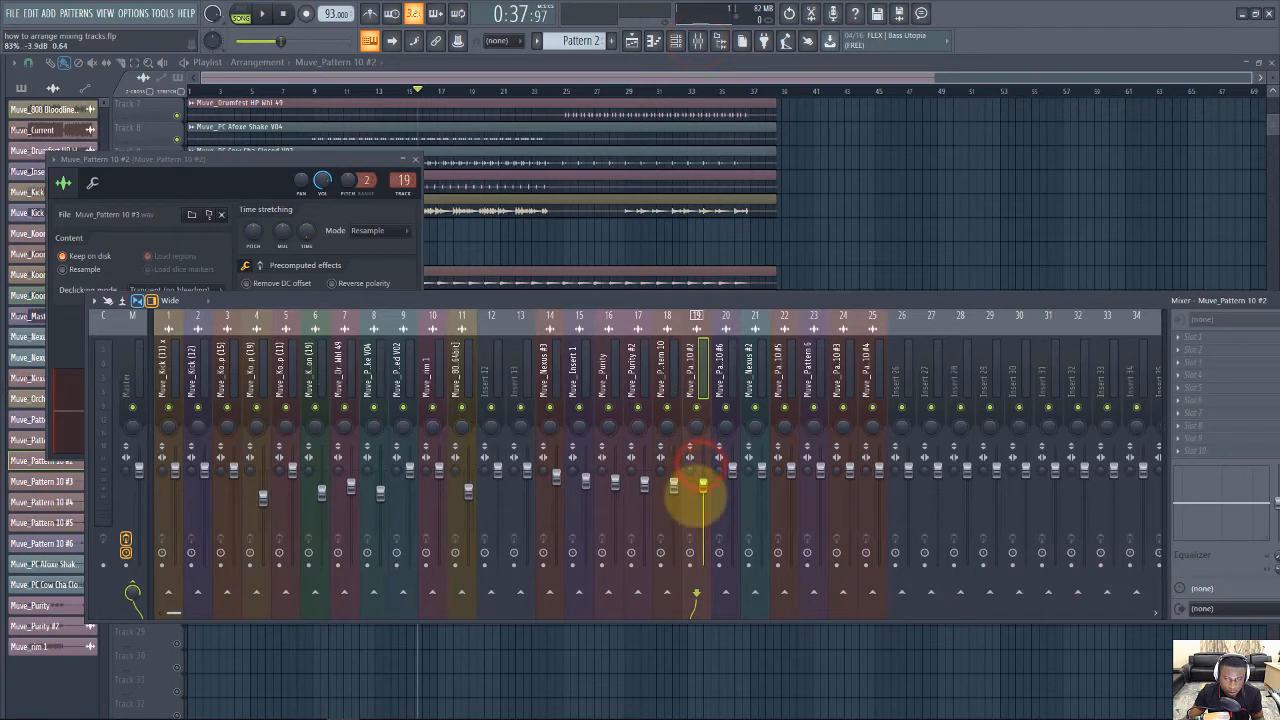
key(space)
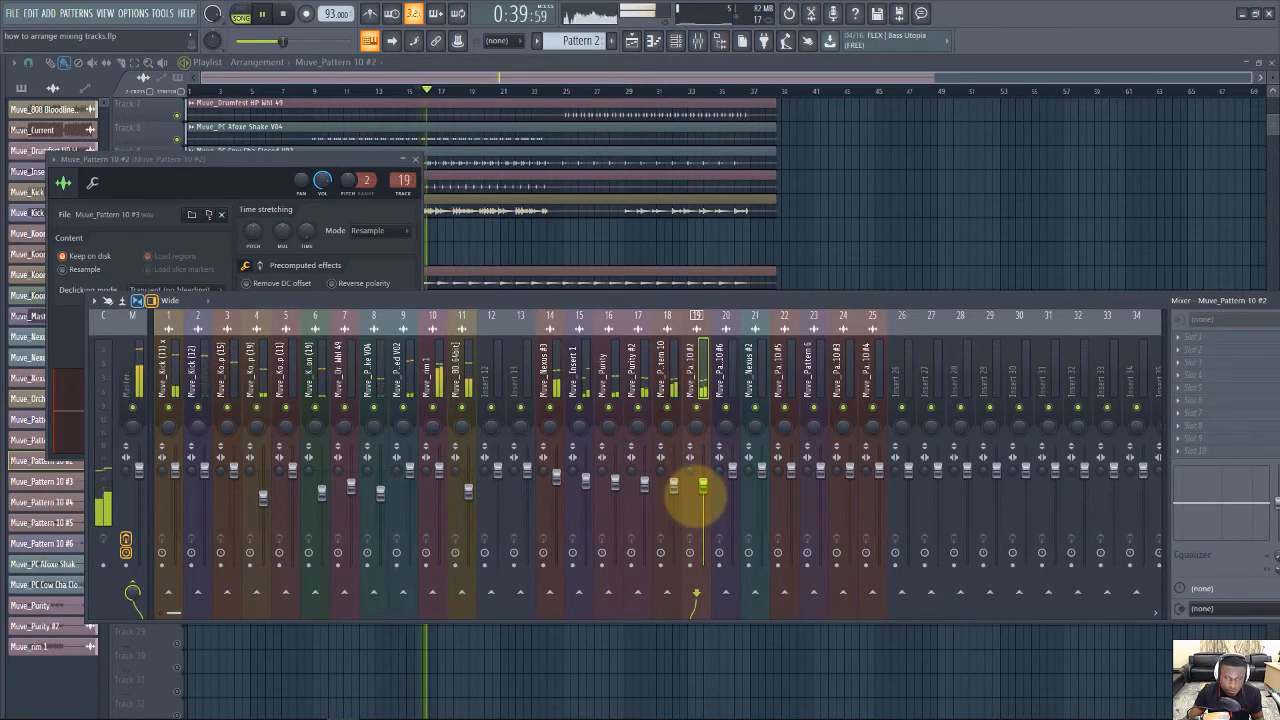
drag(702, 487, 701, 495)
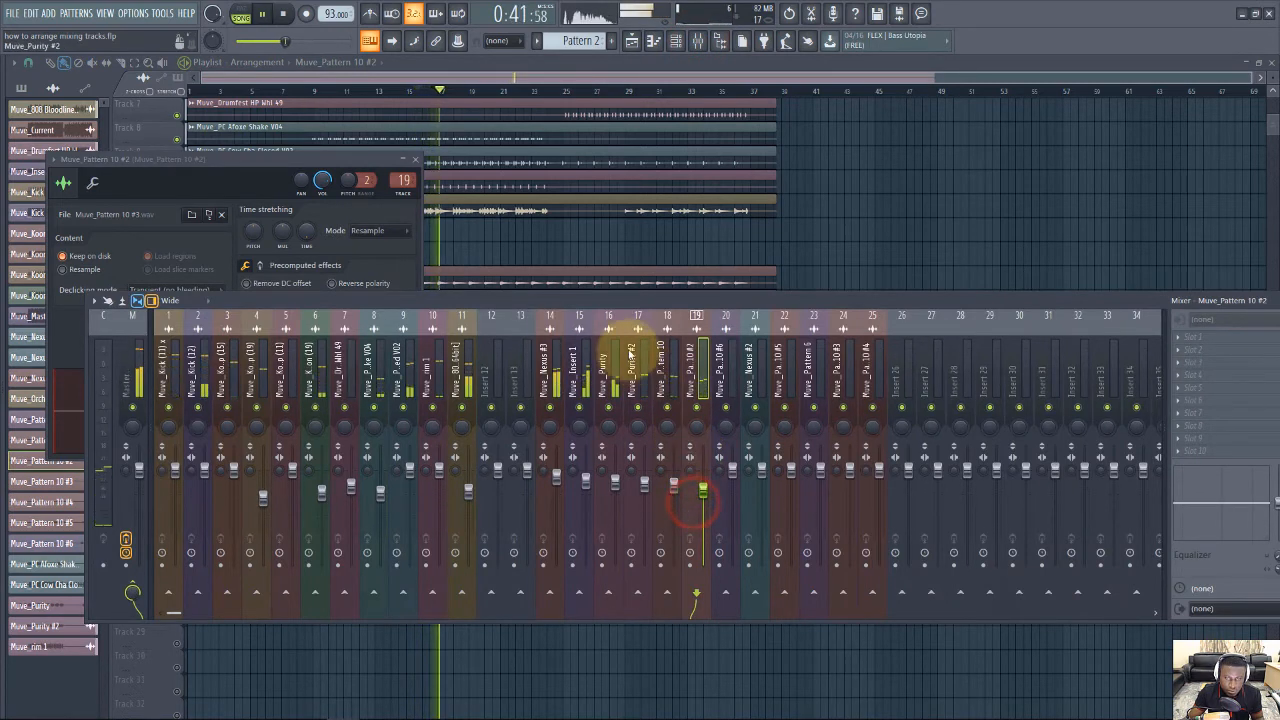
key(space)
click(632, 275)
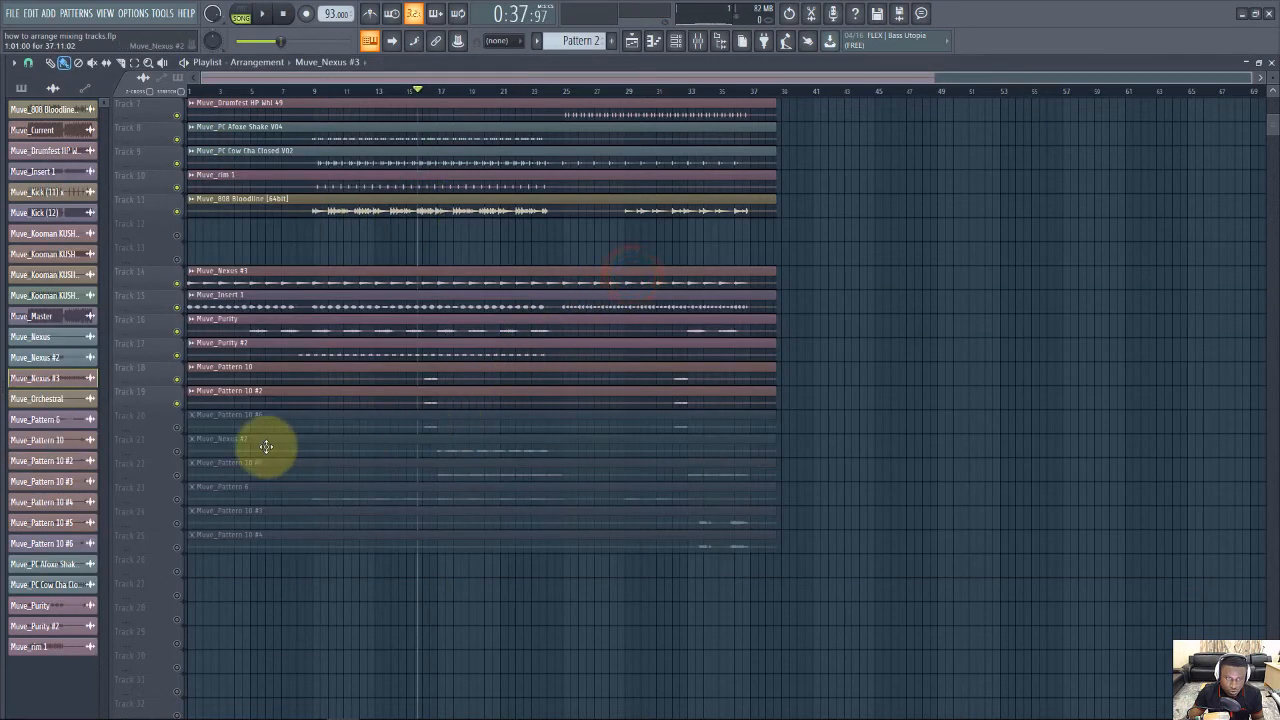
Unmute the Pattern 10 #6 track, show its mixer channel and audition it with the active tracks
click(177, 428)
double_click(450, 427)
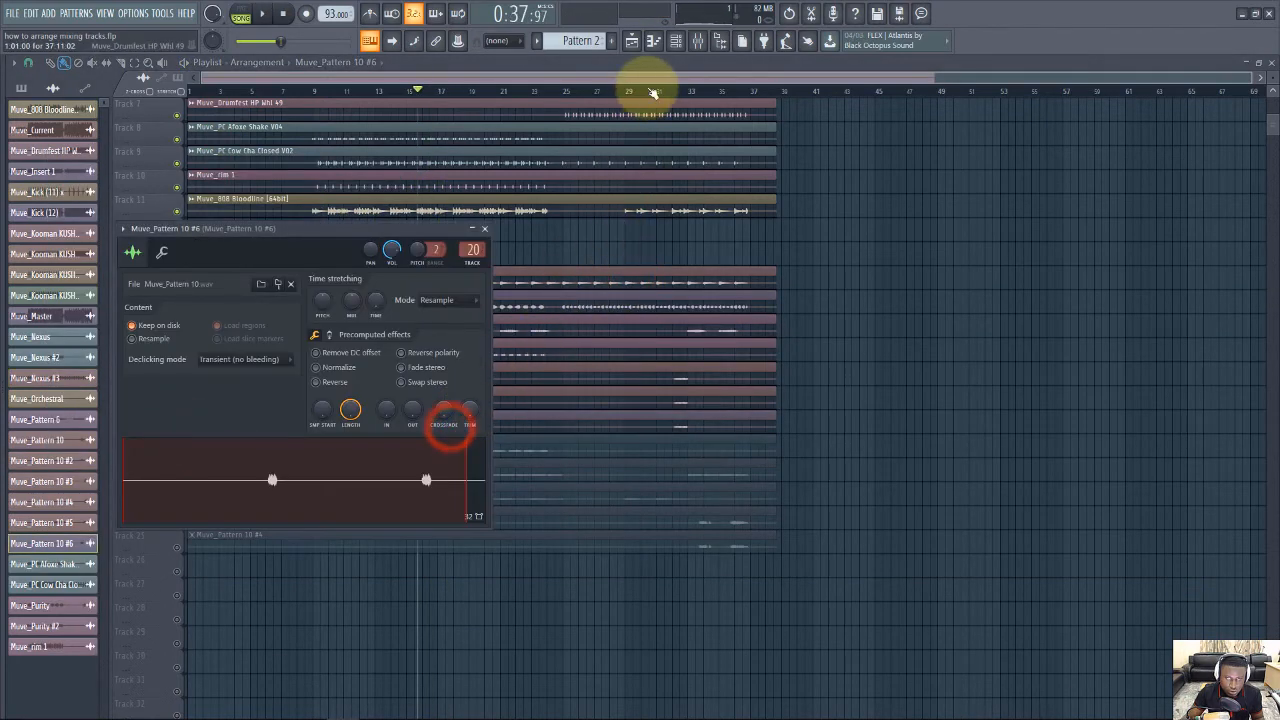
click(696, 42)
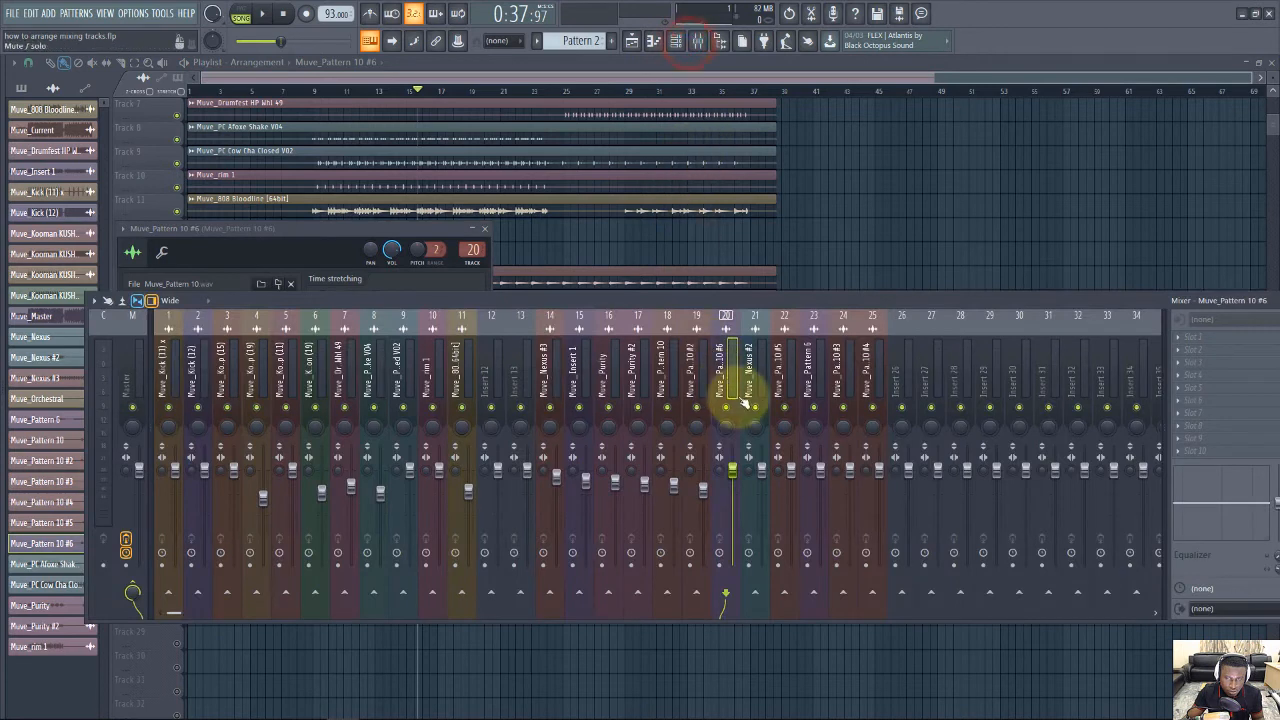
key(space)
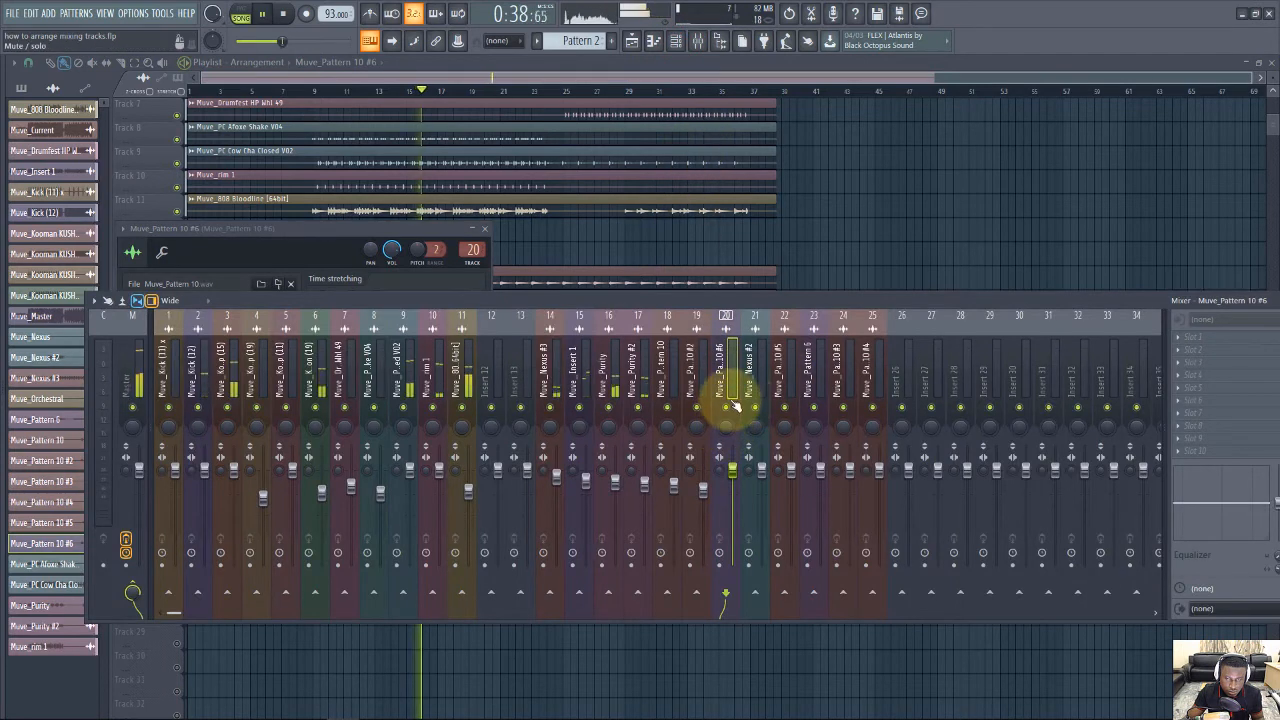
key(space)
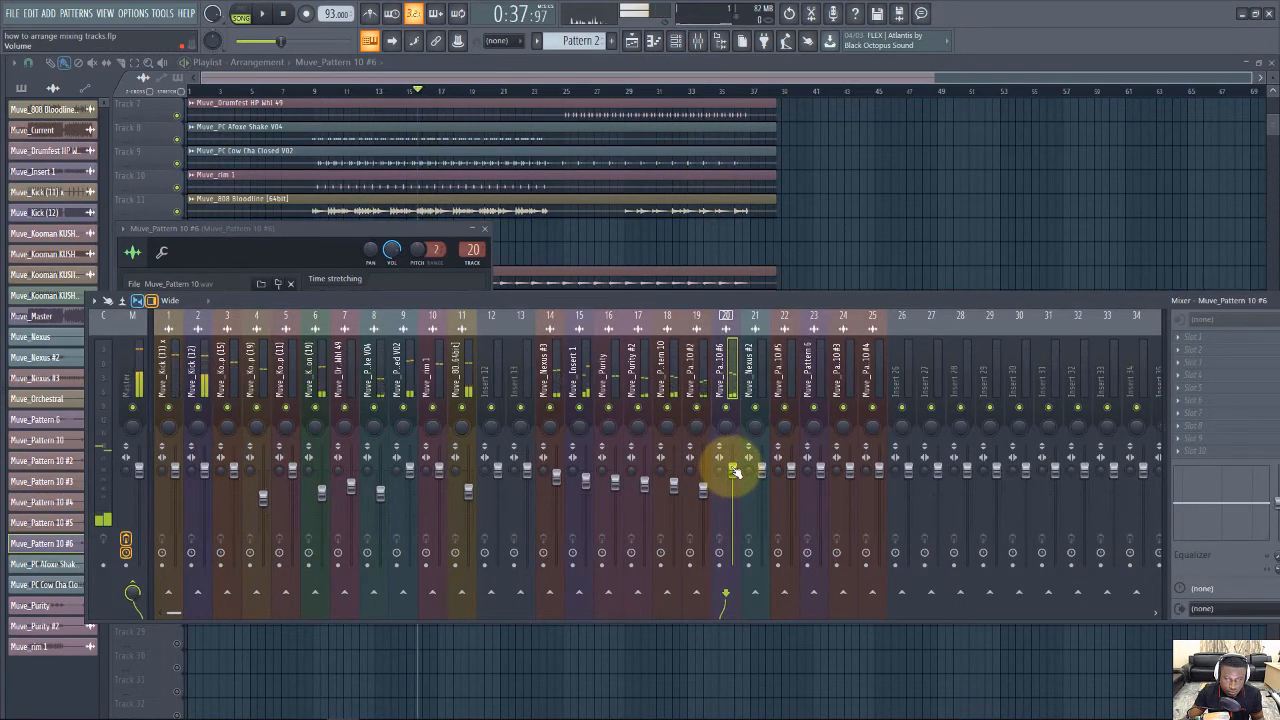
Lower the Pattern 10 #6 mixer fader in stages to about -9.7 dB, checking the balance in playback after each change
drag(734, 457, 730, 500)
key(space)
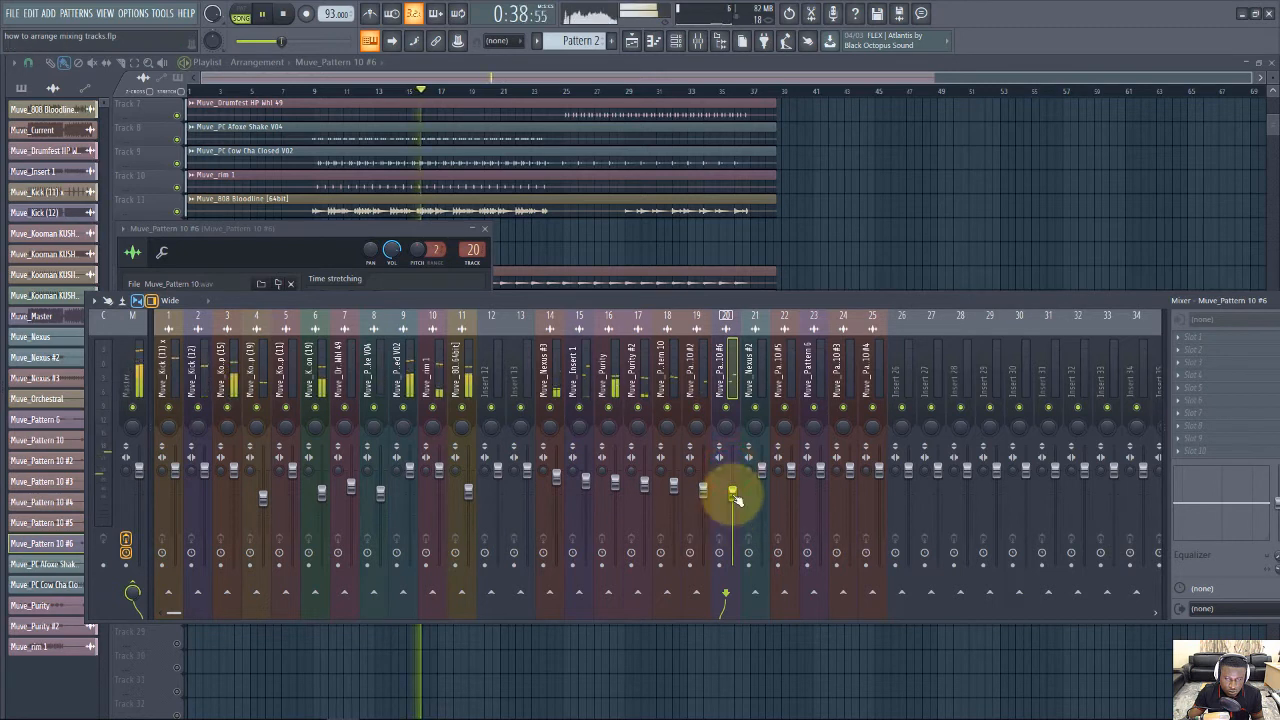
drag(735, 500, 732, 498)
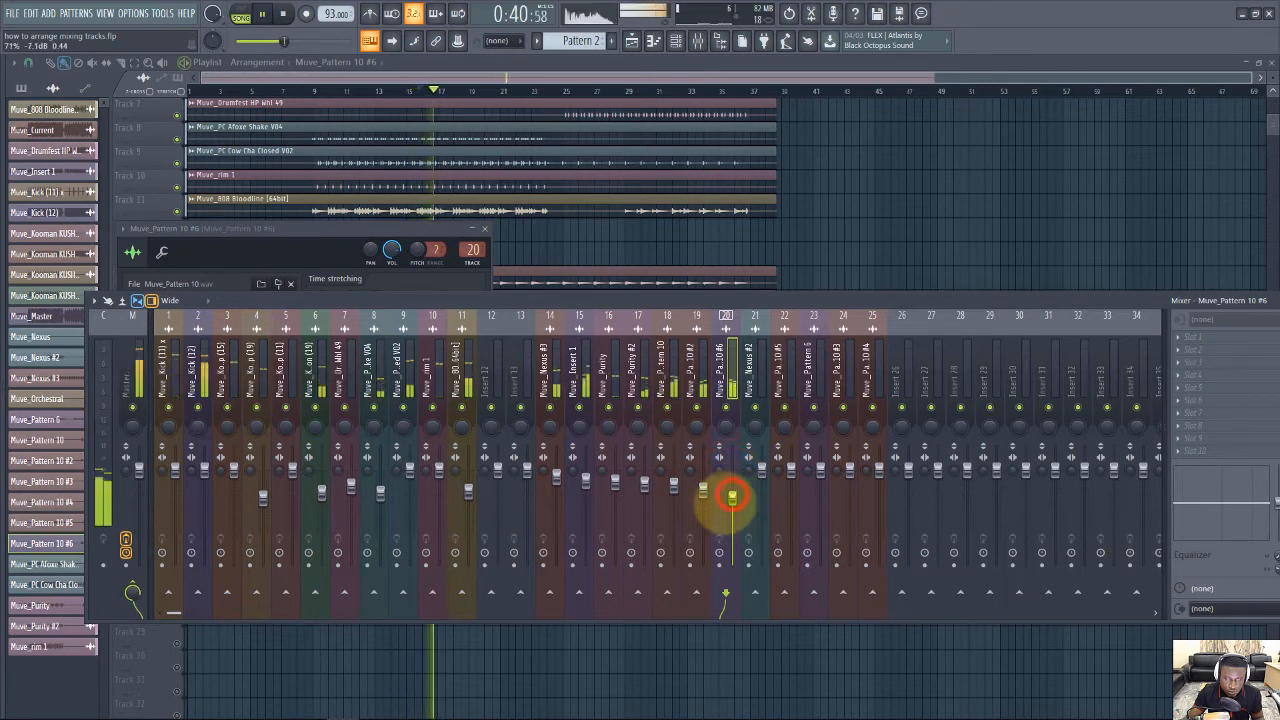
key(space)
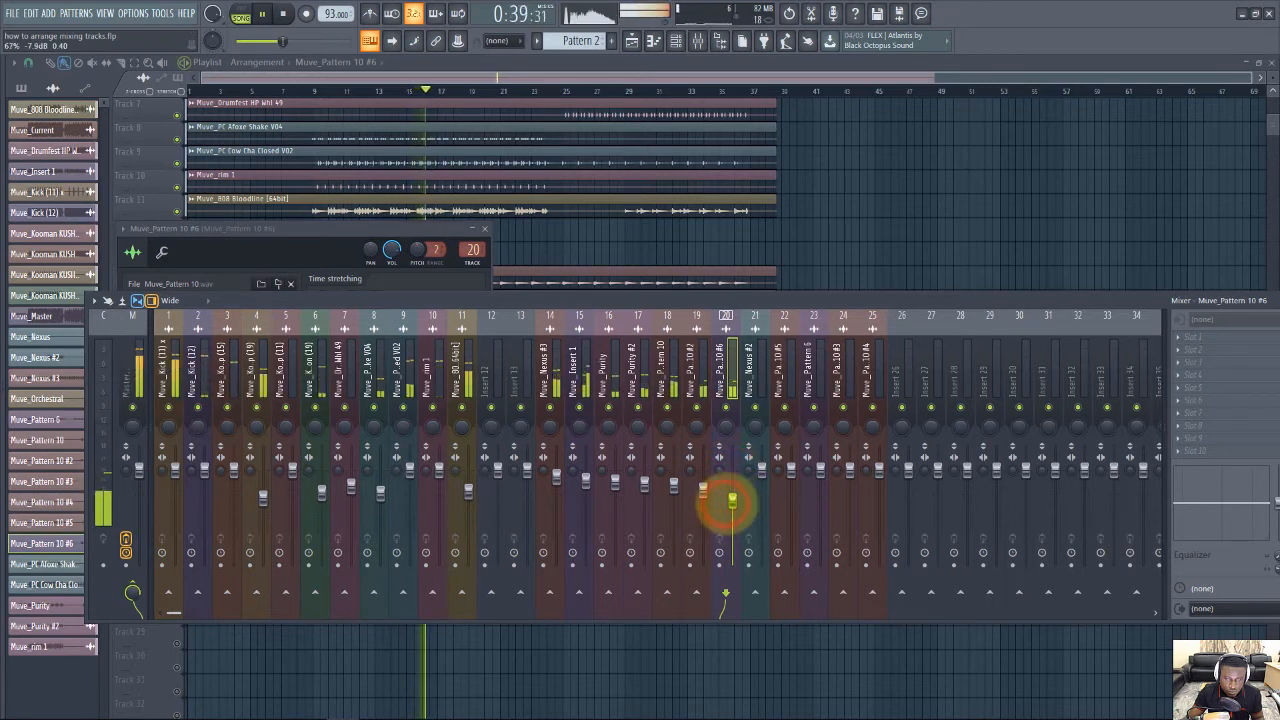
key(space)
drag(733, 500, 733, 511)
key(space)
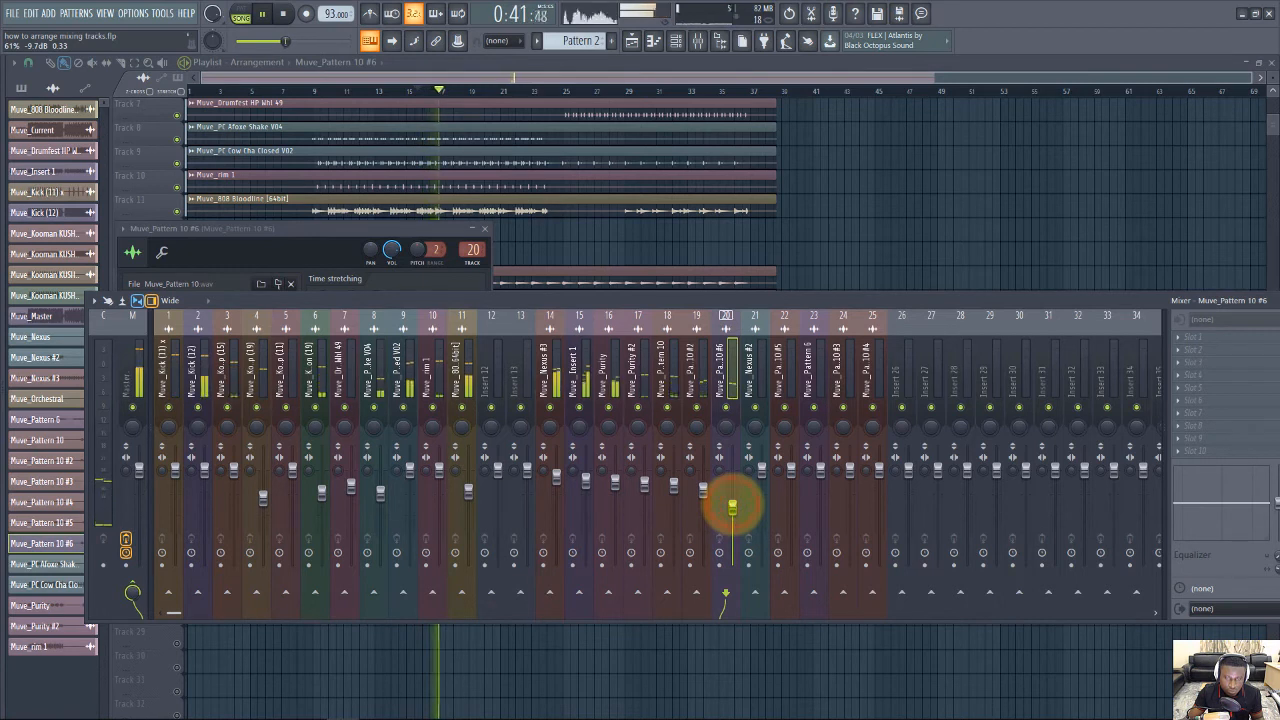
key(space)
key(space)
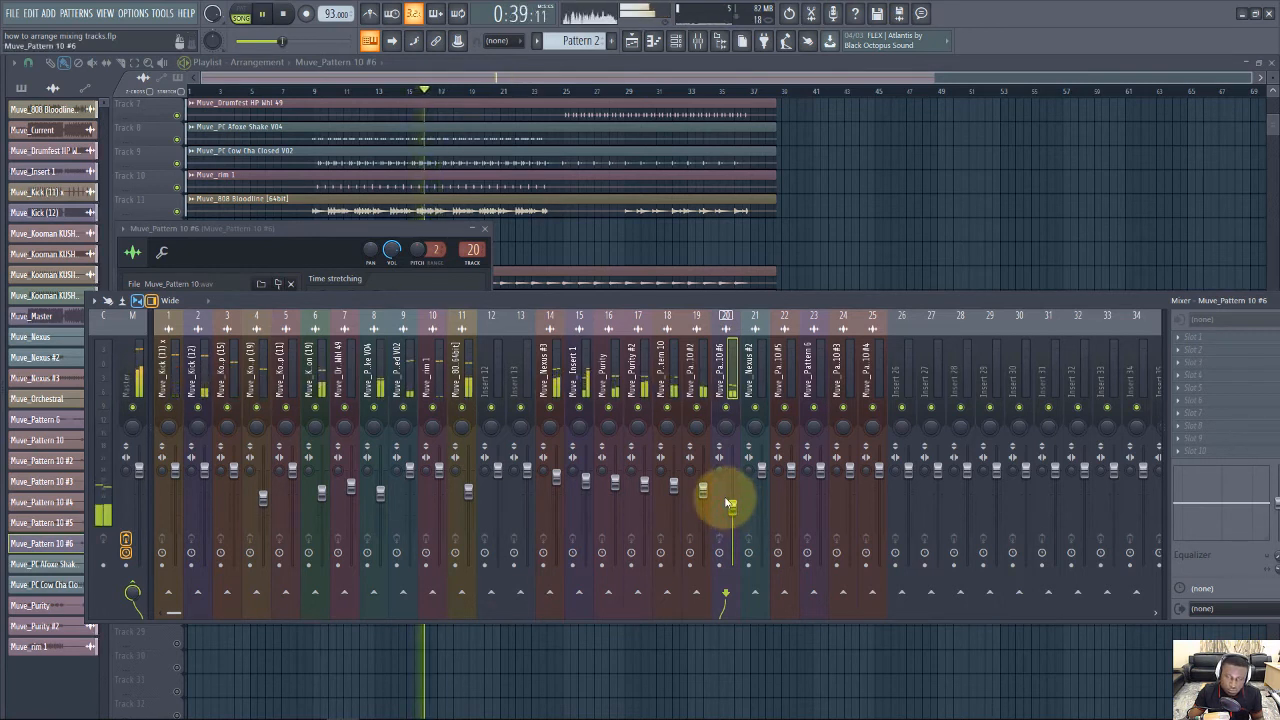
key(space)
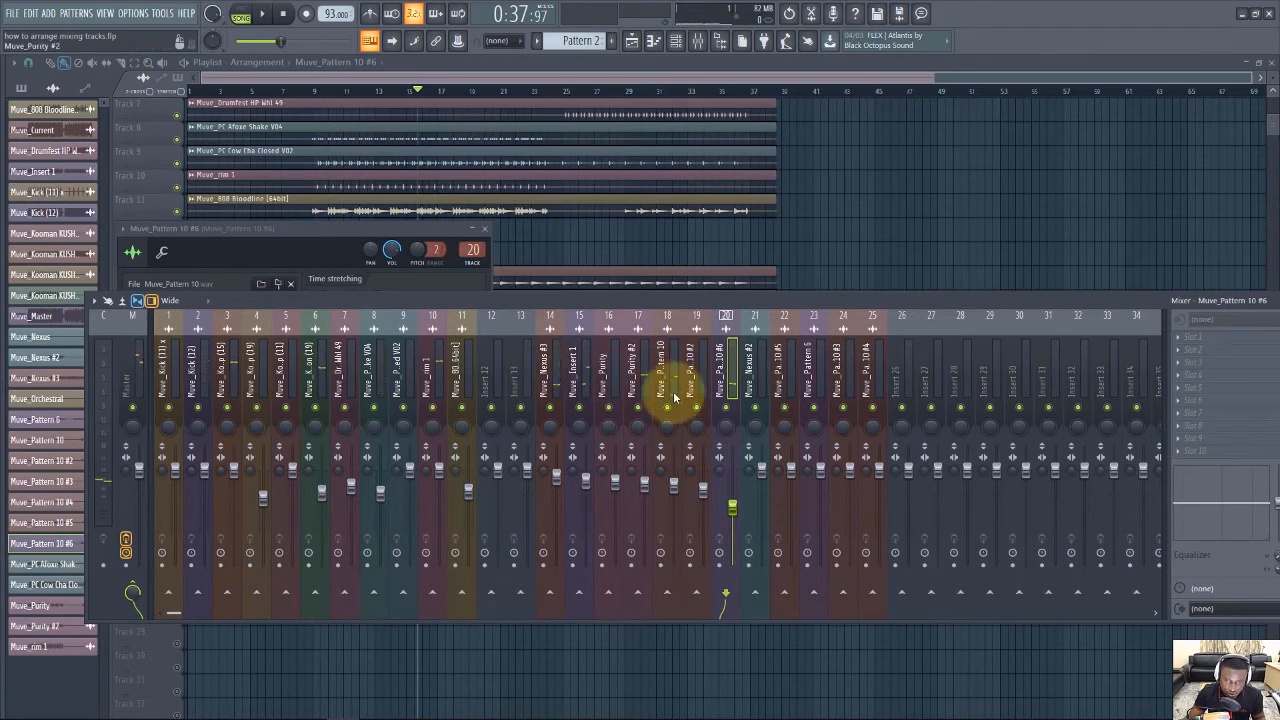
Compare the Pattern 10 and Pattern 10 #6 mixer channels and their fader levels, and return to the playlist
click(662, 380)
click(717, 388)
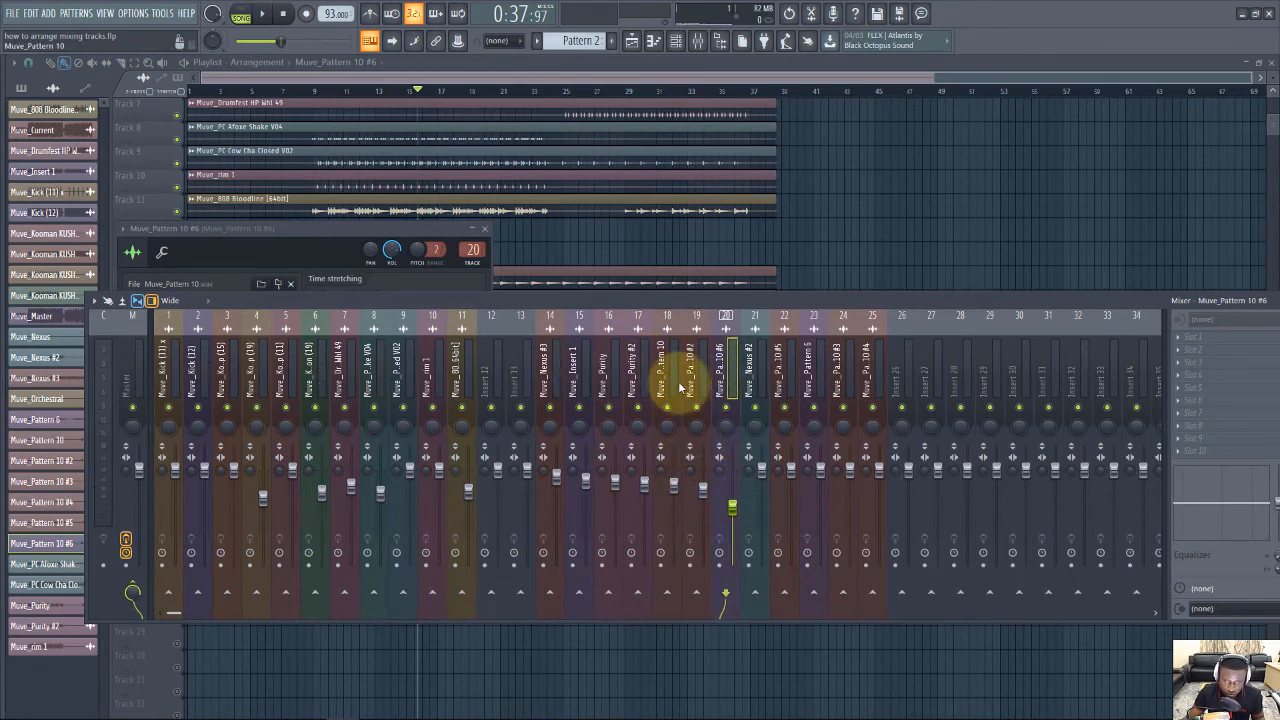
click(672, 385)
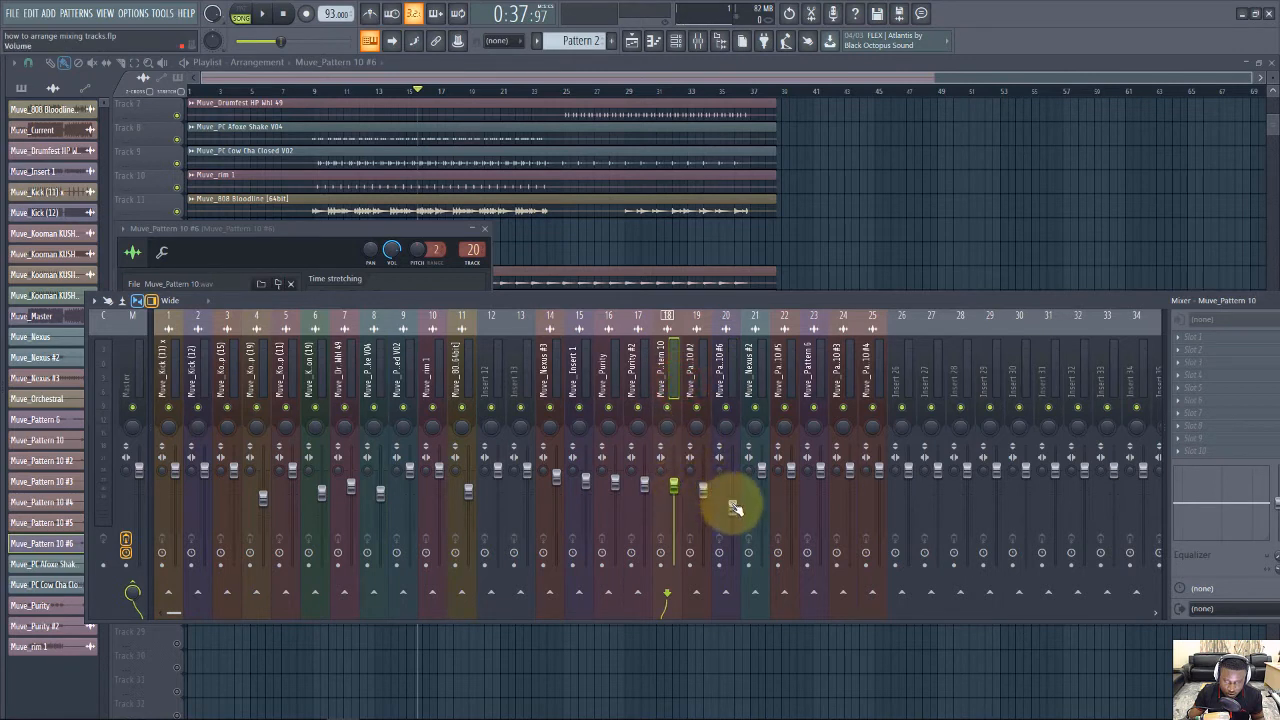
click(335, 79)
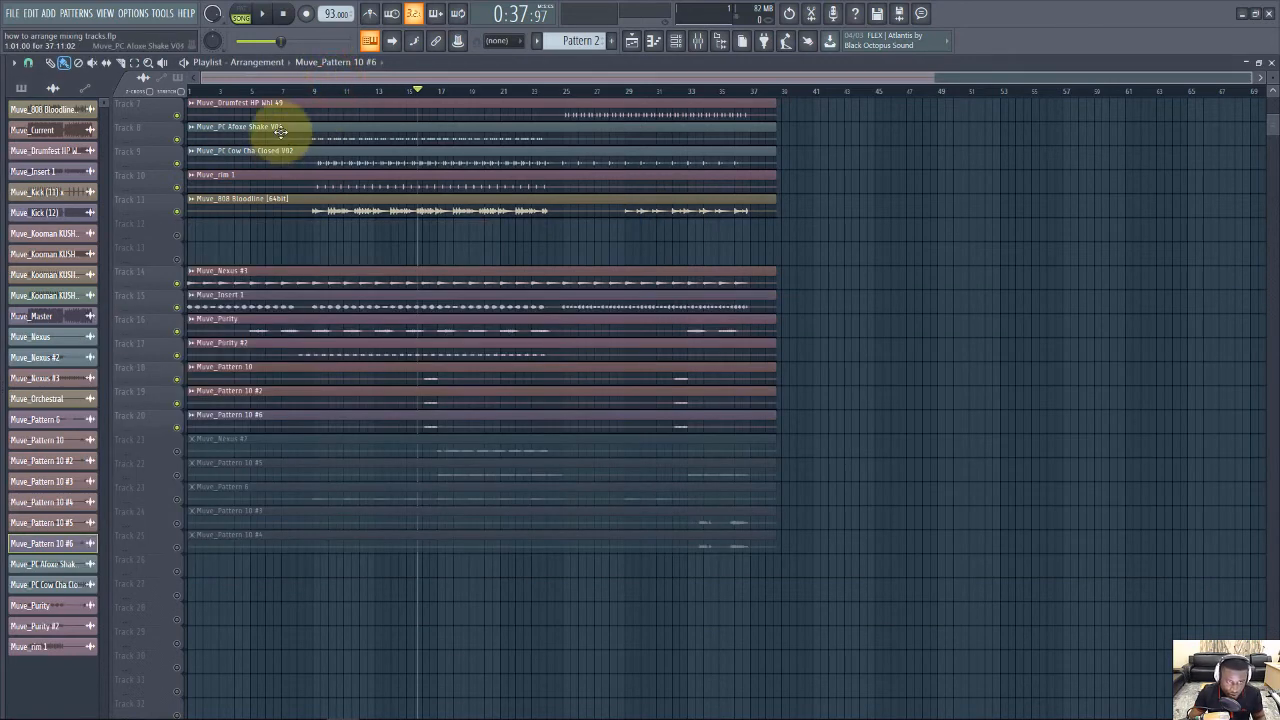
Unmute the Nexus #2 track and audition it from just before its audible section, checking its level in the mixer
scroll(423, 312, down, 3)
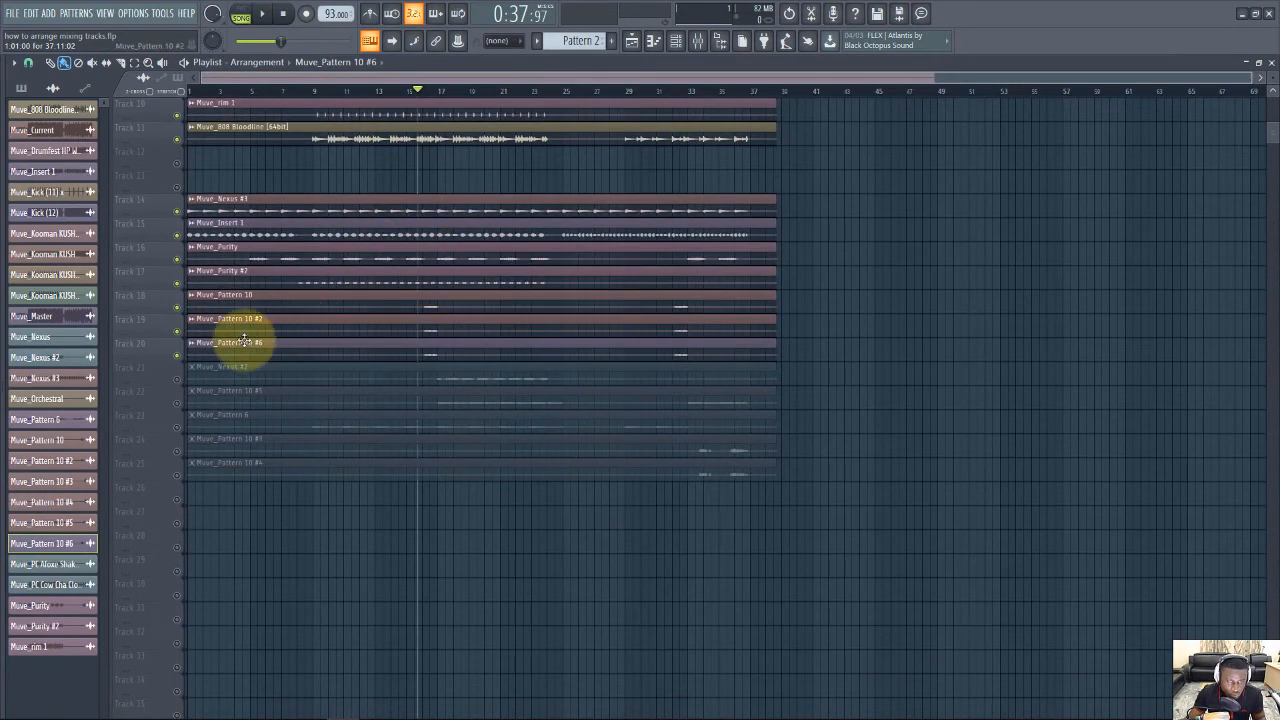
click(181, 382)
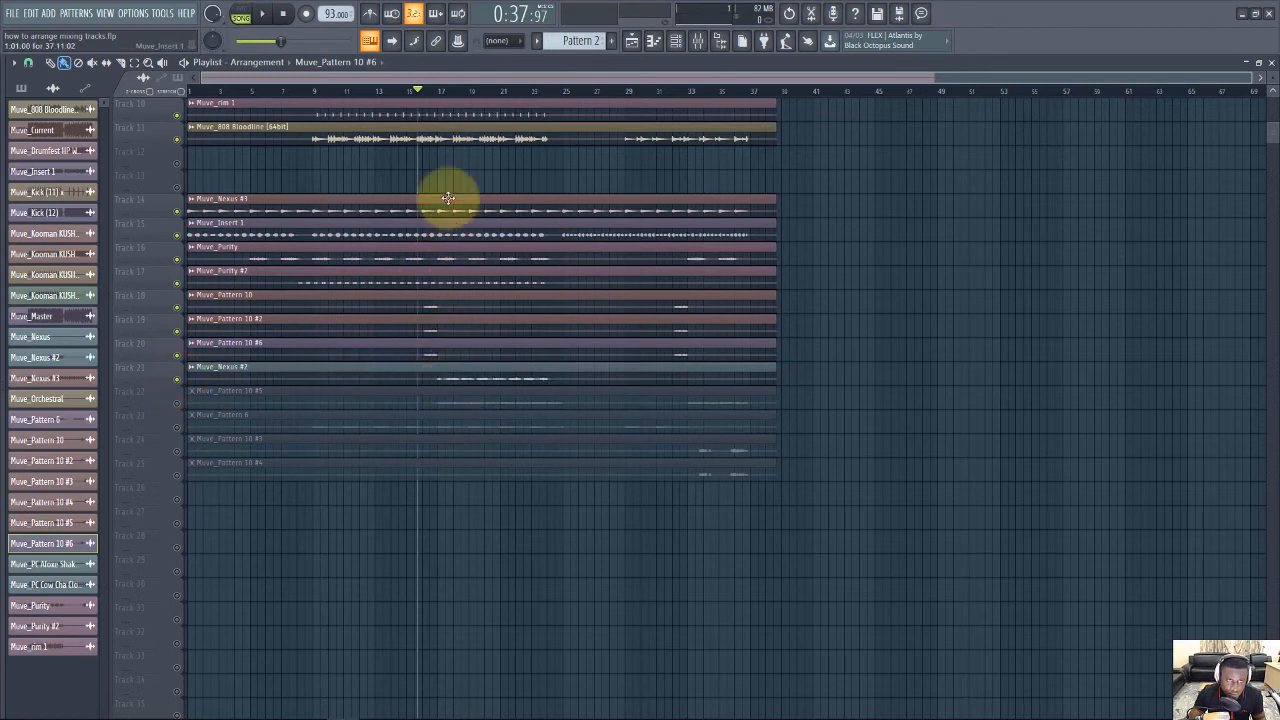
click(432, 86)
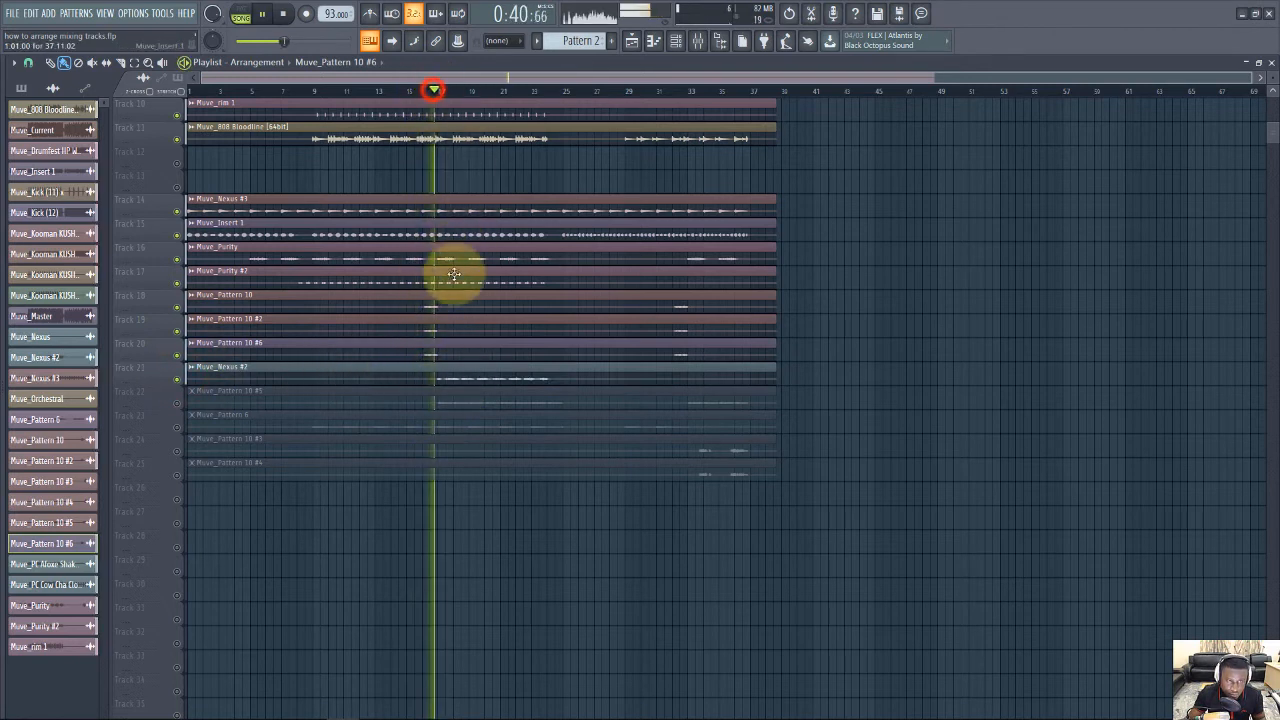
double_click(480, 376)
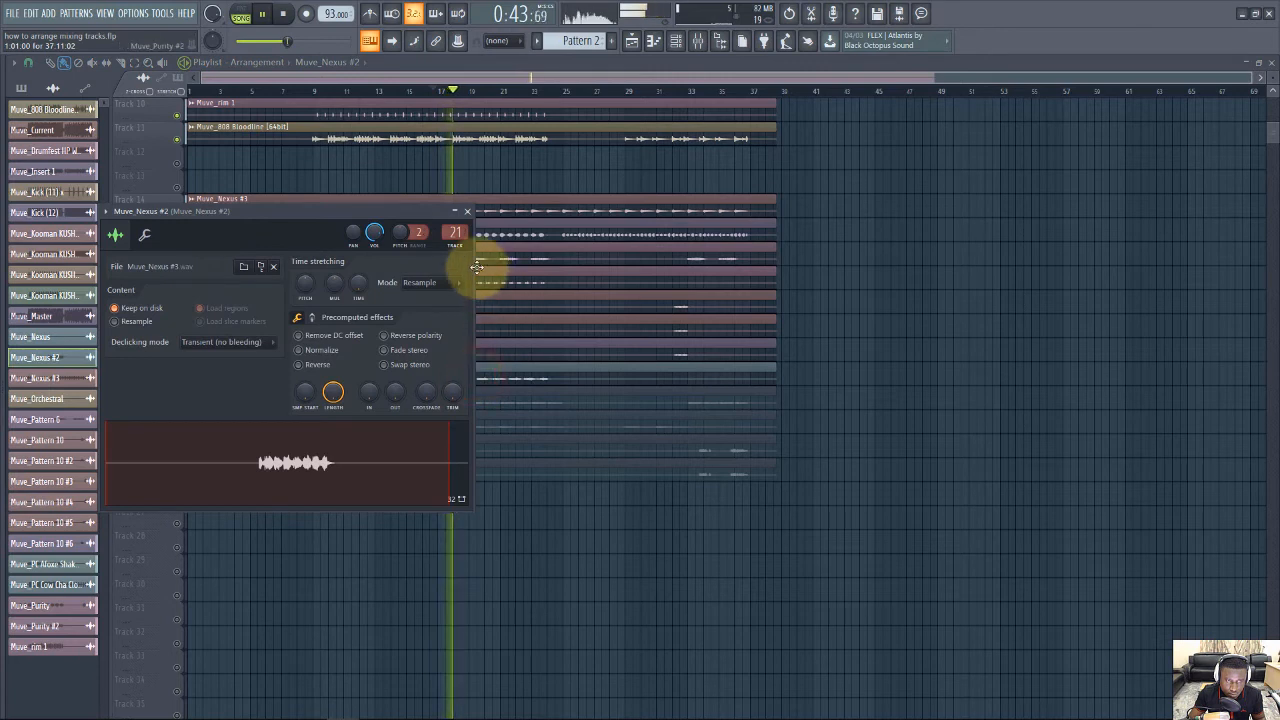
click(698, 42)
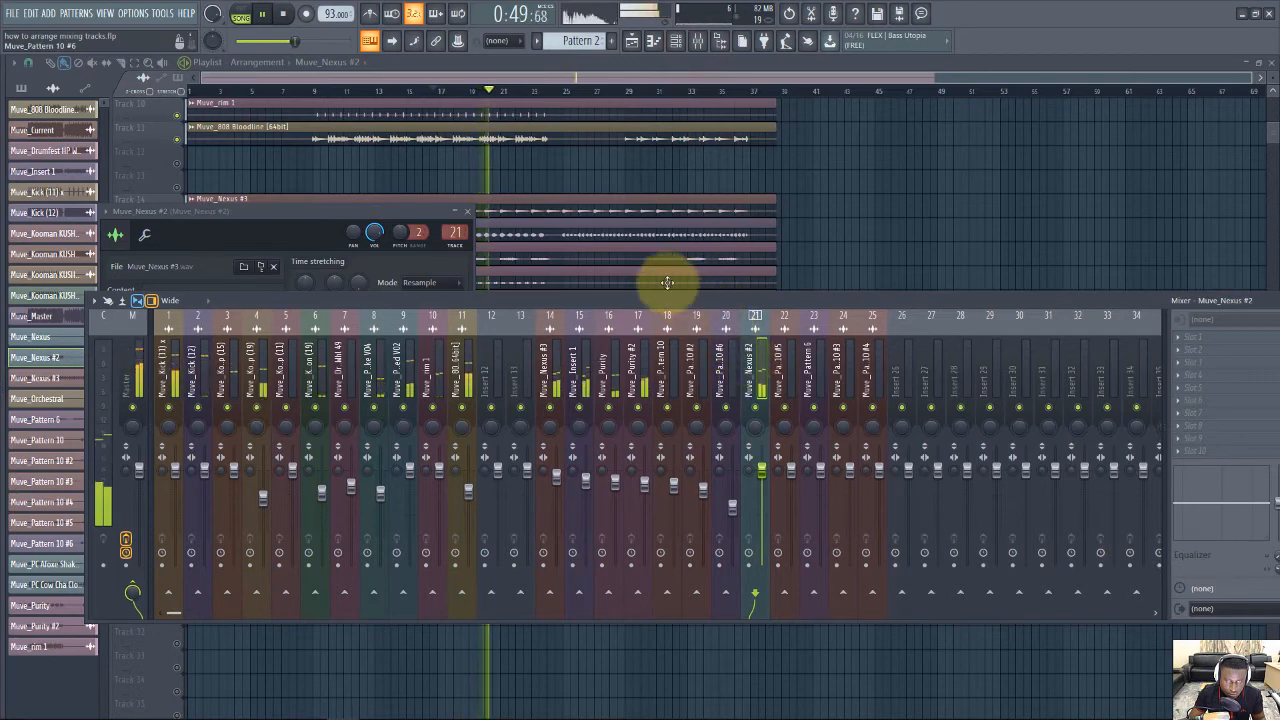
click(543, 82)
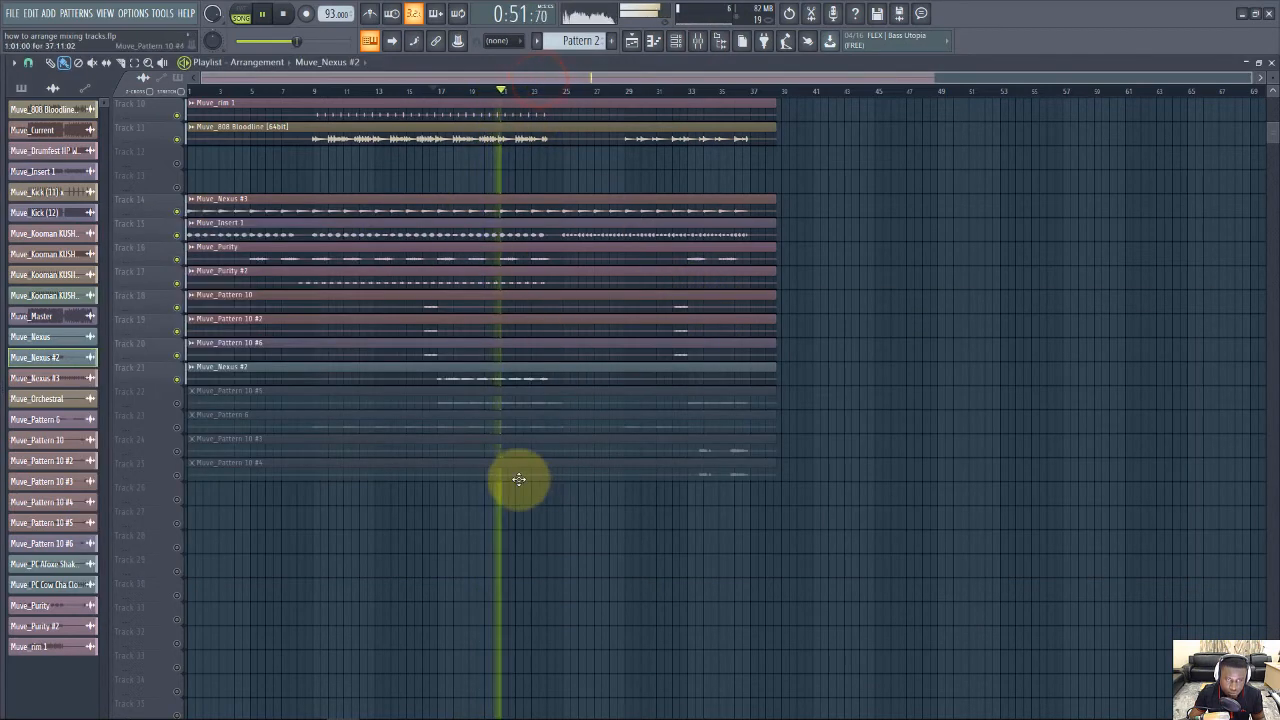
key(space)
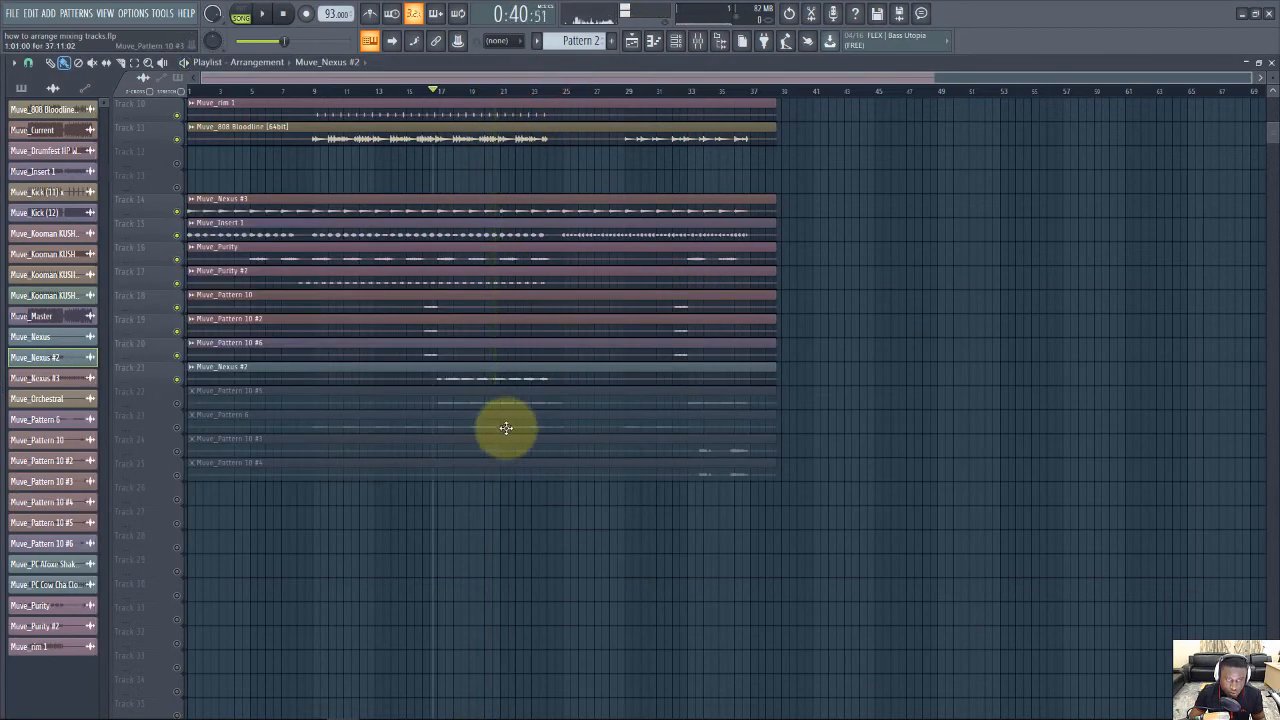
Unmute the Pattern 10 #5 track and audition it with all the active tracks
click(173, 407)
double_click(428, 398)
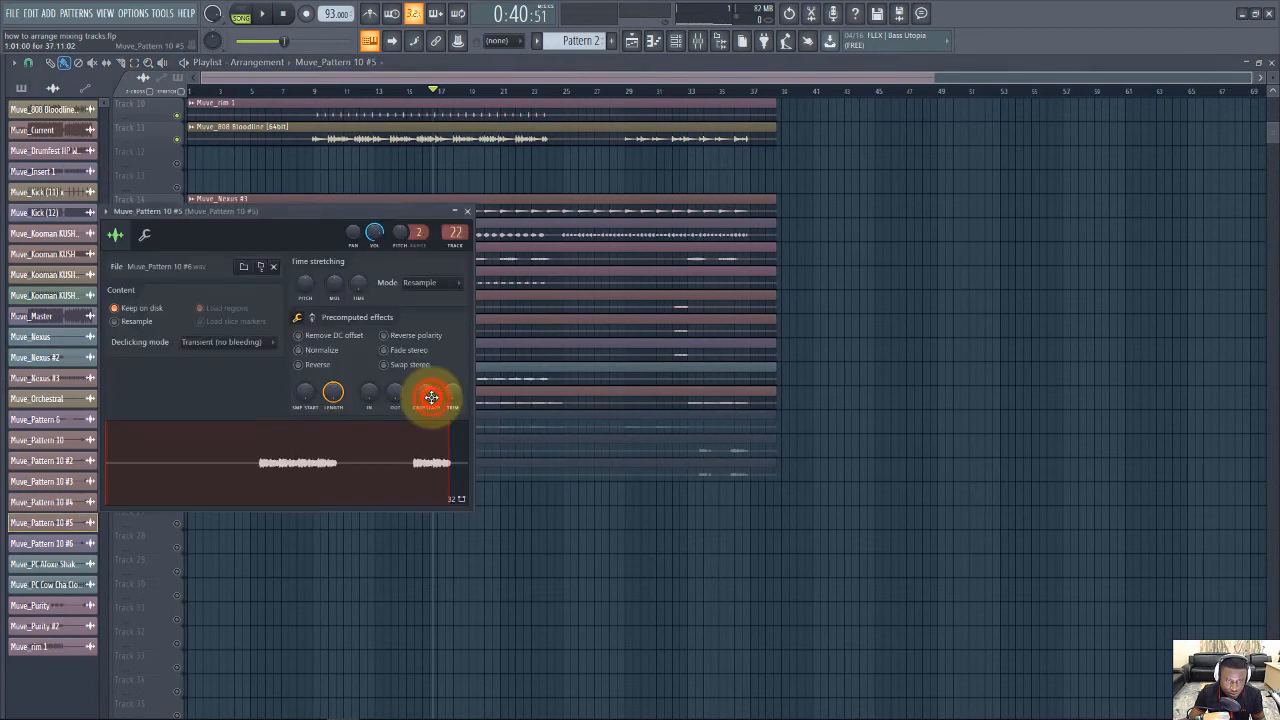
key(space)
click(522, 398)
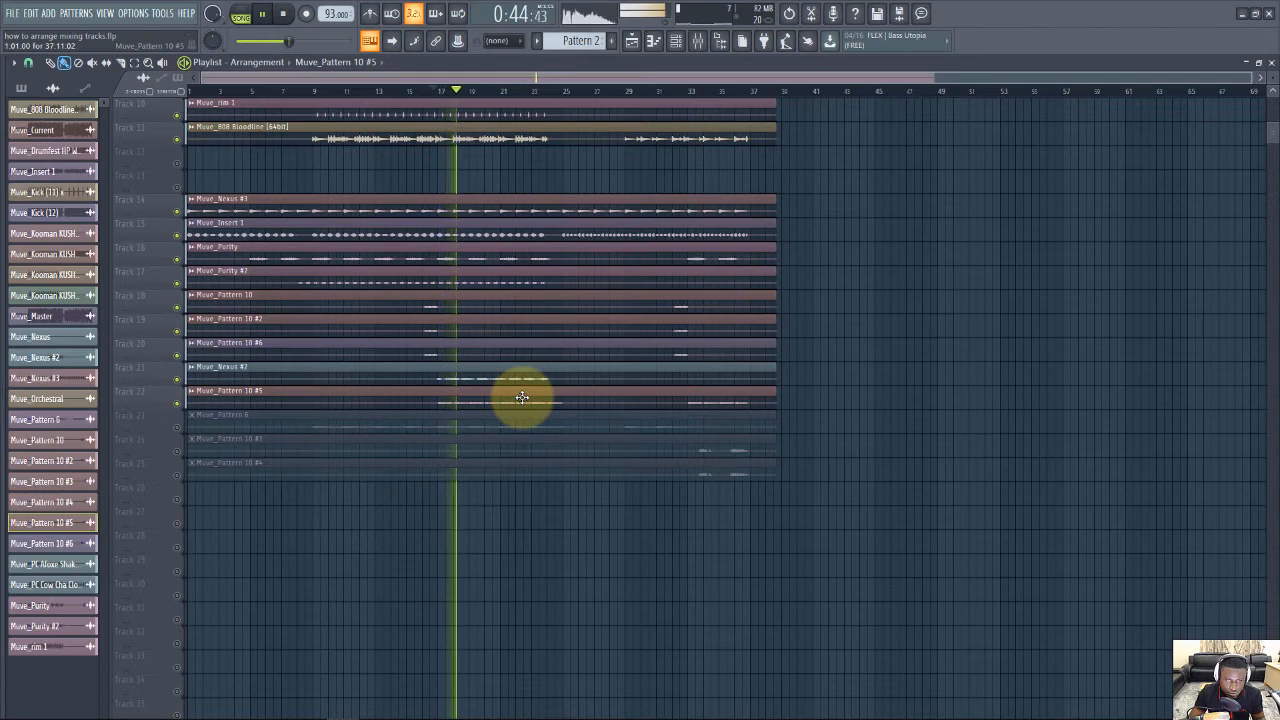
key(space)
Lower the Pattern 10 #5 mixer fader to roughly the Pattern 10 #2 fader's level, checking it in playback, and return to the playlist
click(522, 398)
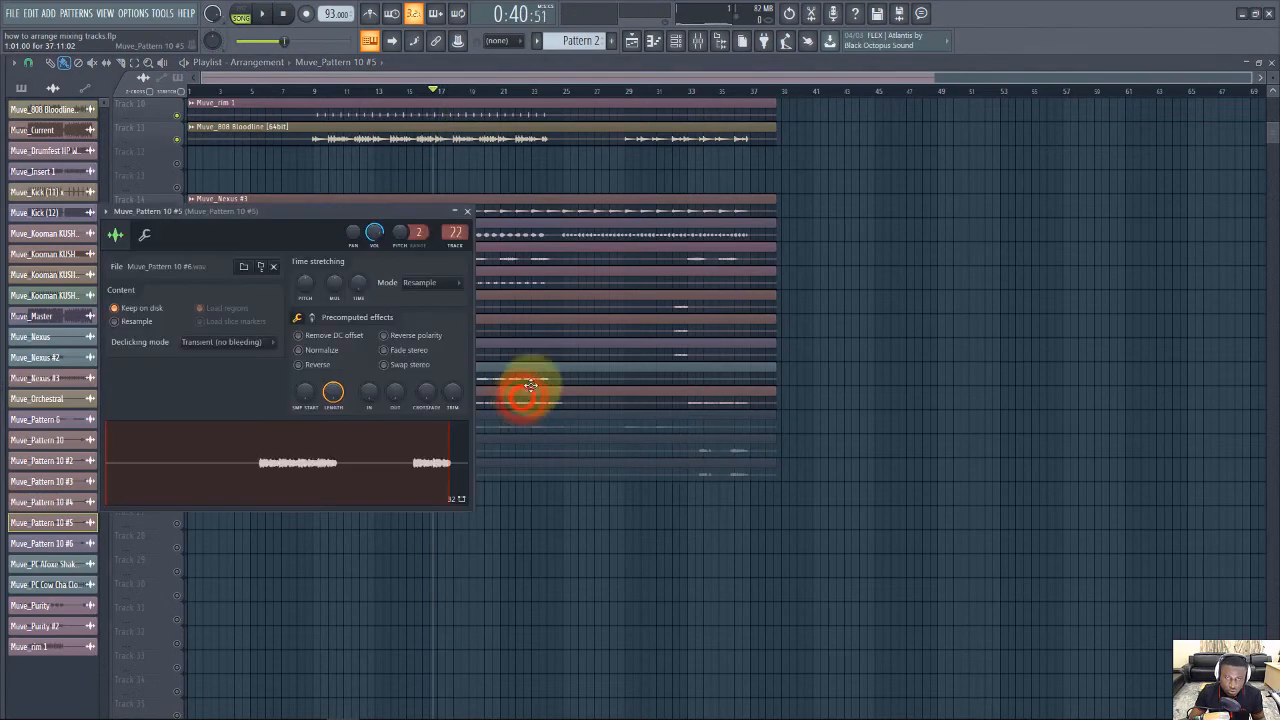
click(699, 42)
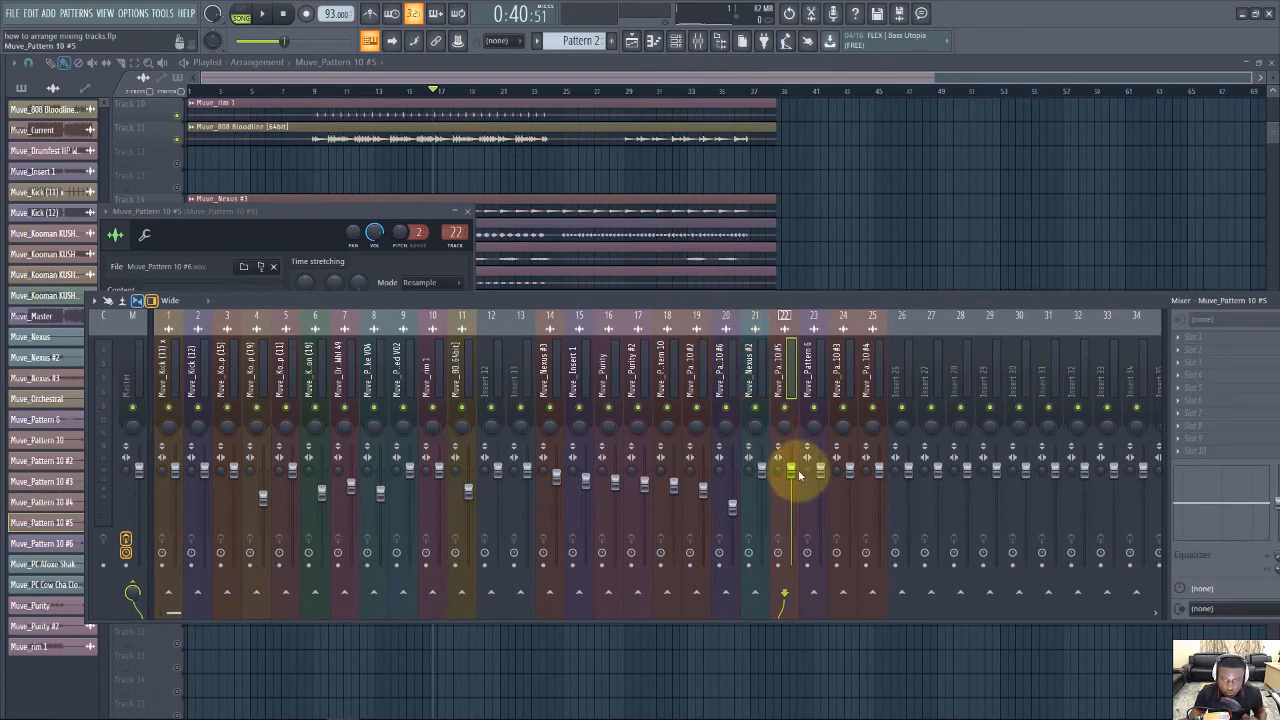
drag(797, 474, 778, 527)
key(space)
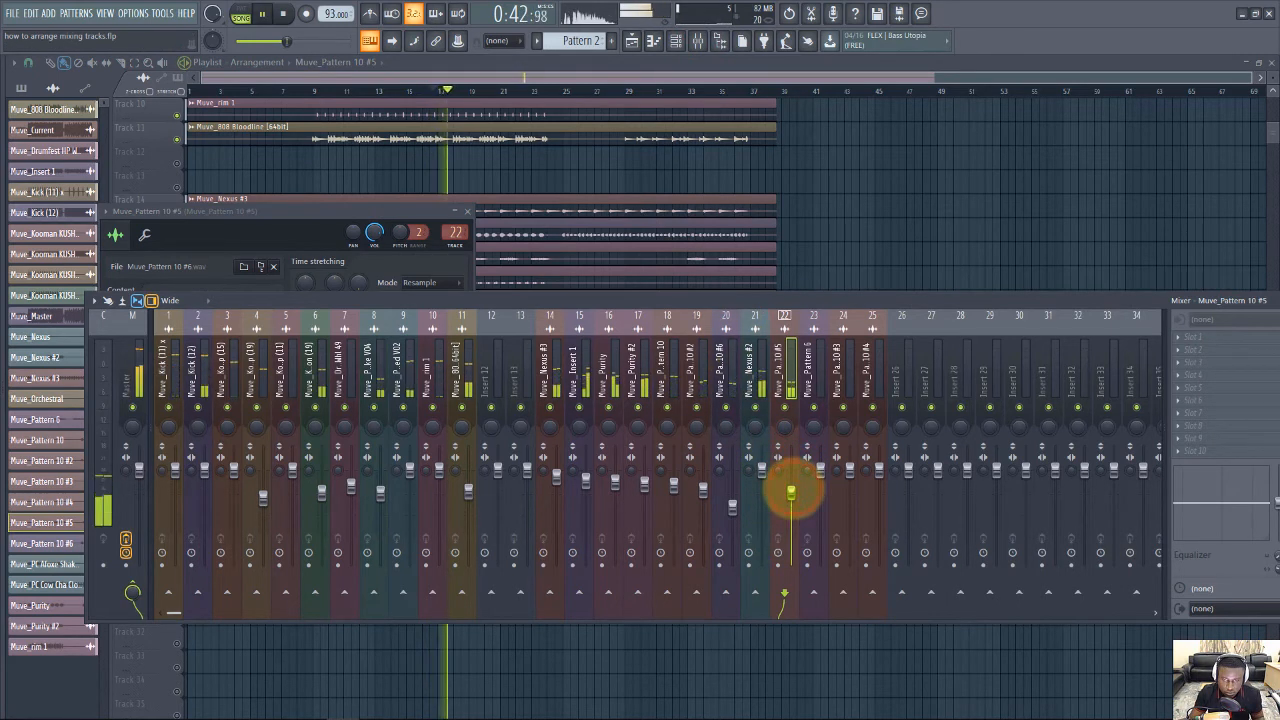
click(529, 72)
key(space)
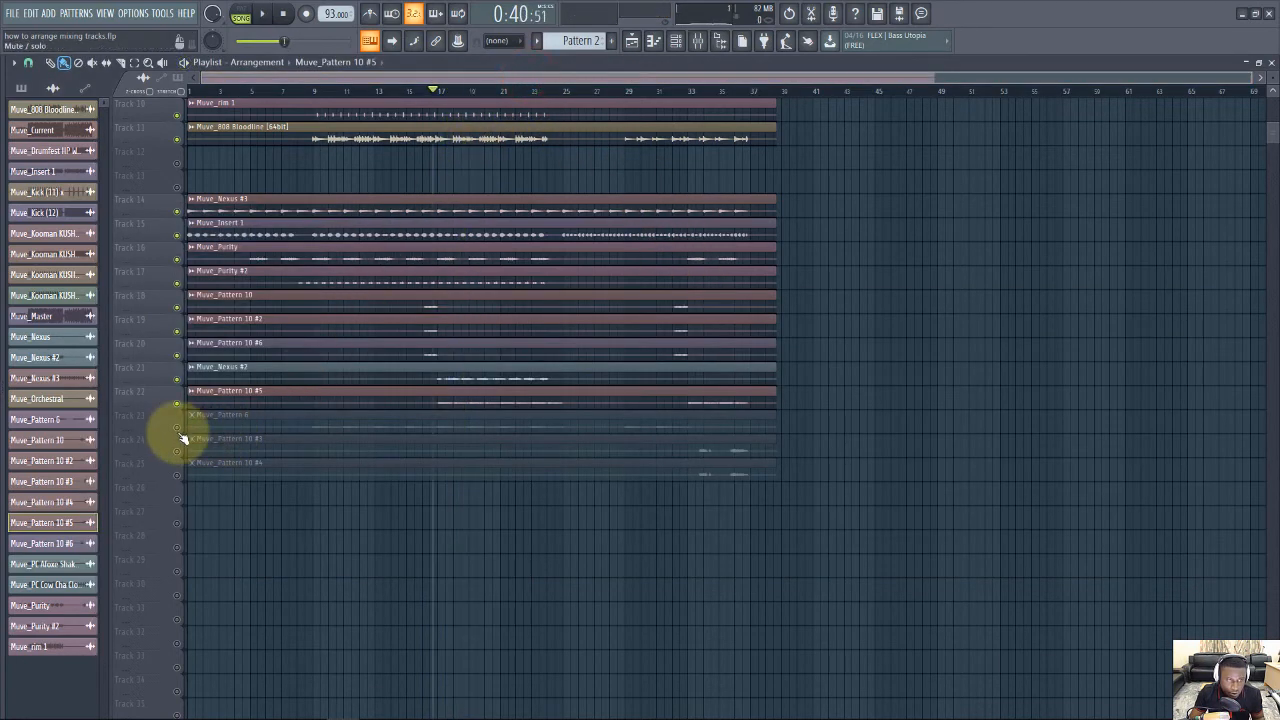
Unmute the Pattern 6 track and audition it with all the active tracks
click(177, 428)
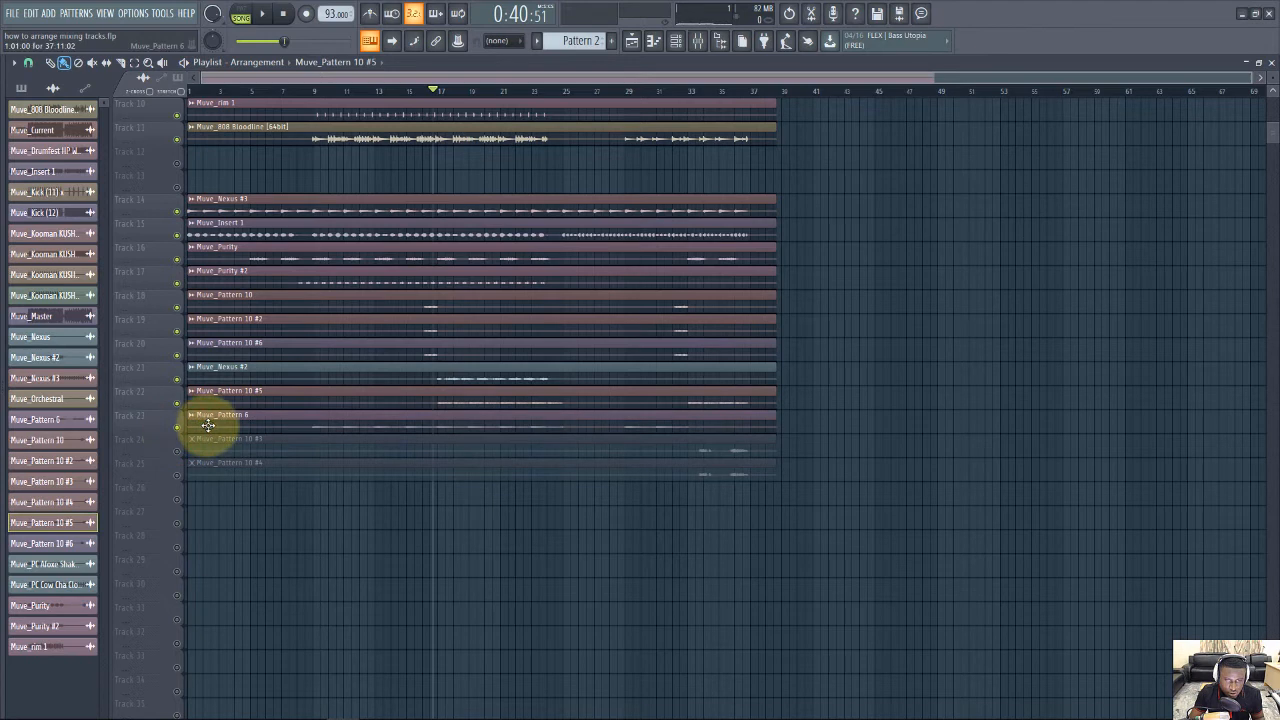
key(space)
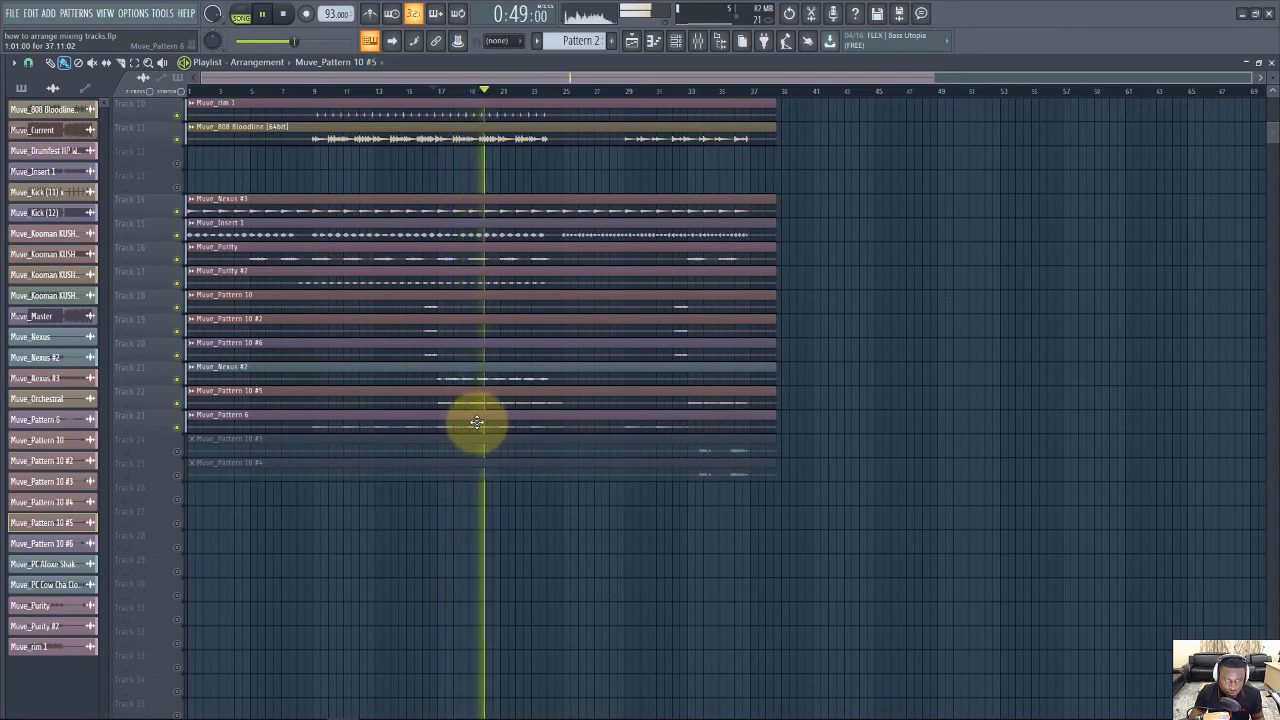
key(space)
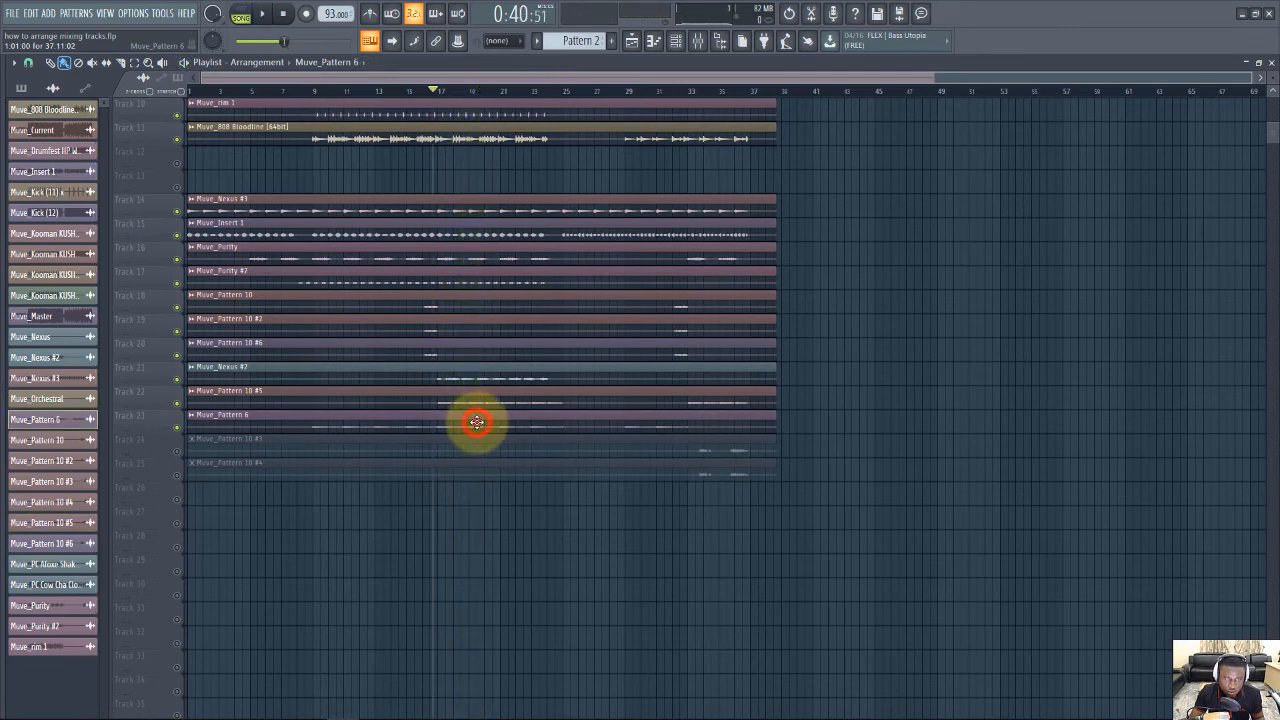
Lower the Pattern 6 mixer fader to about -4.3 dB, check it in playback, and return to the playlist
double_click(477, 422)
click(699, 40)
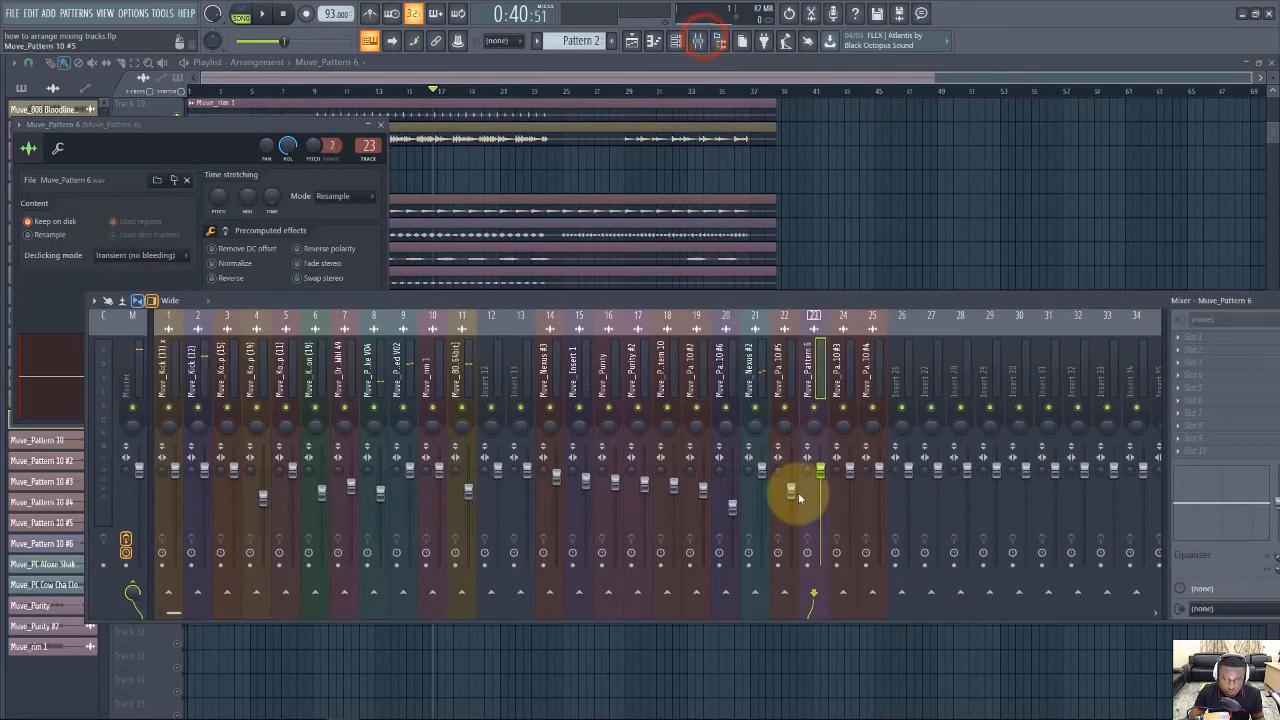
drag(820, 470, 821, 477)
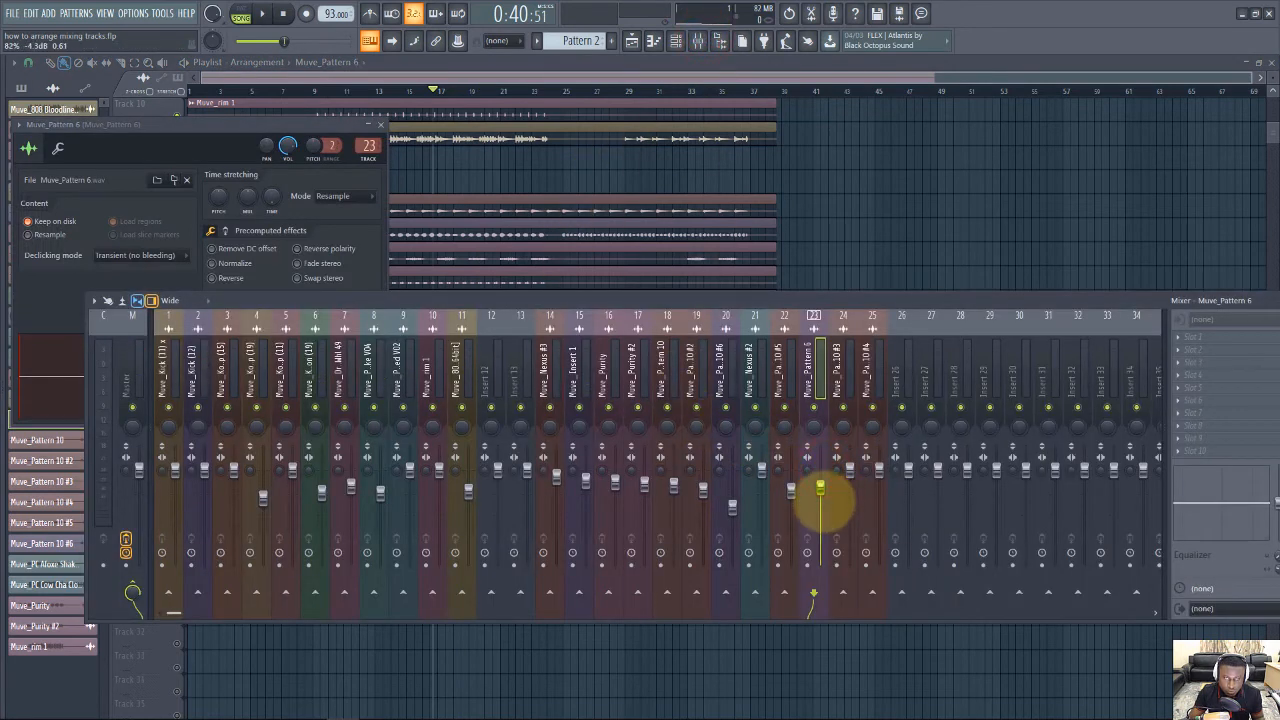
key(space)
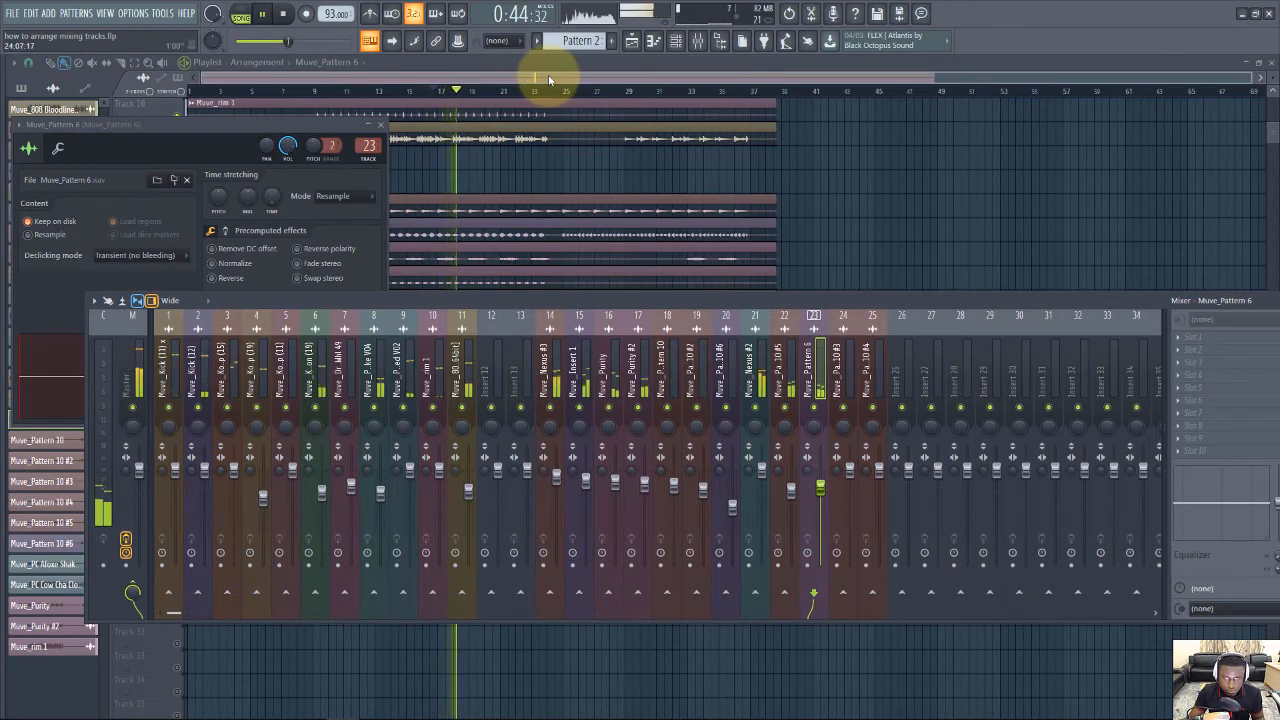
key(space)
key(F12)
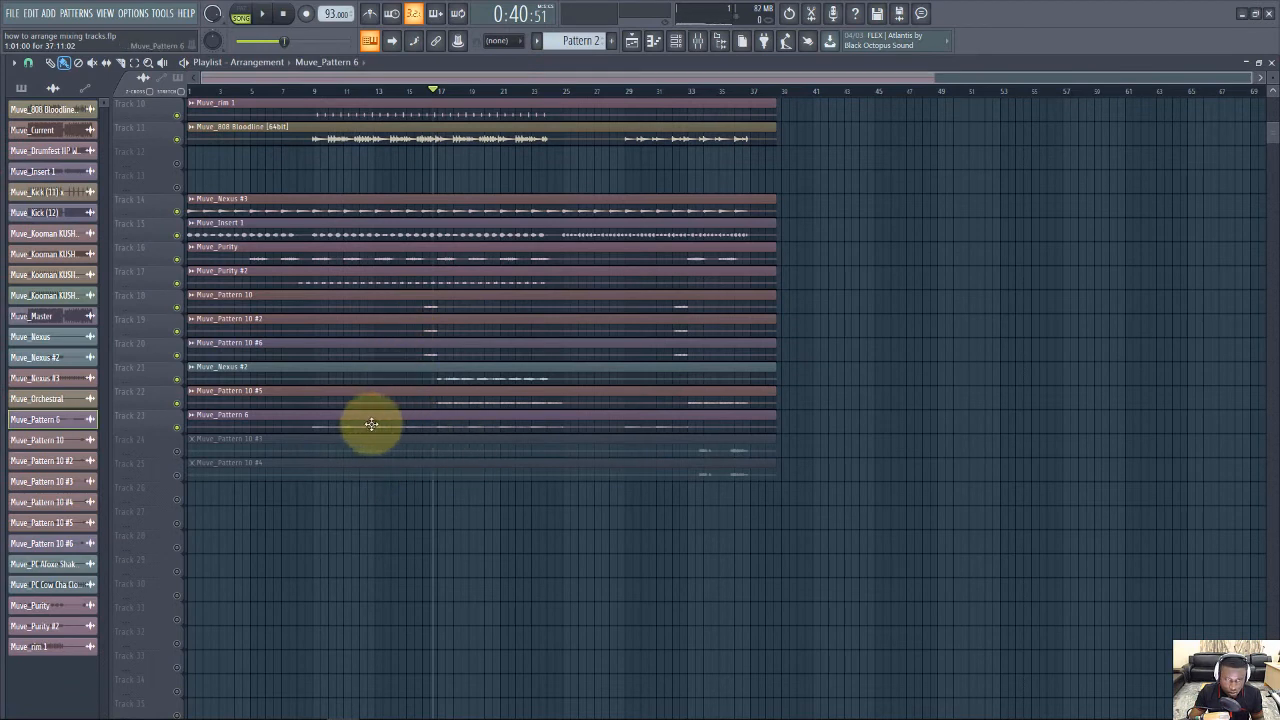
Unmute the Pattern 10 #3 track and audition it from about bar 33, just before its audible section
click(179, 449)
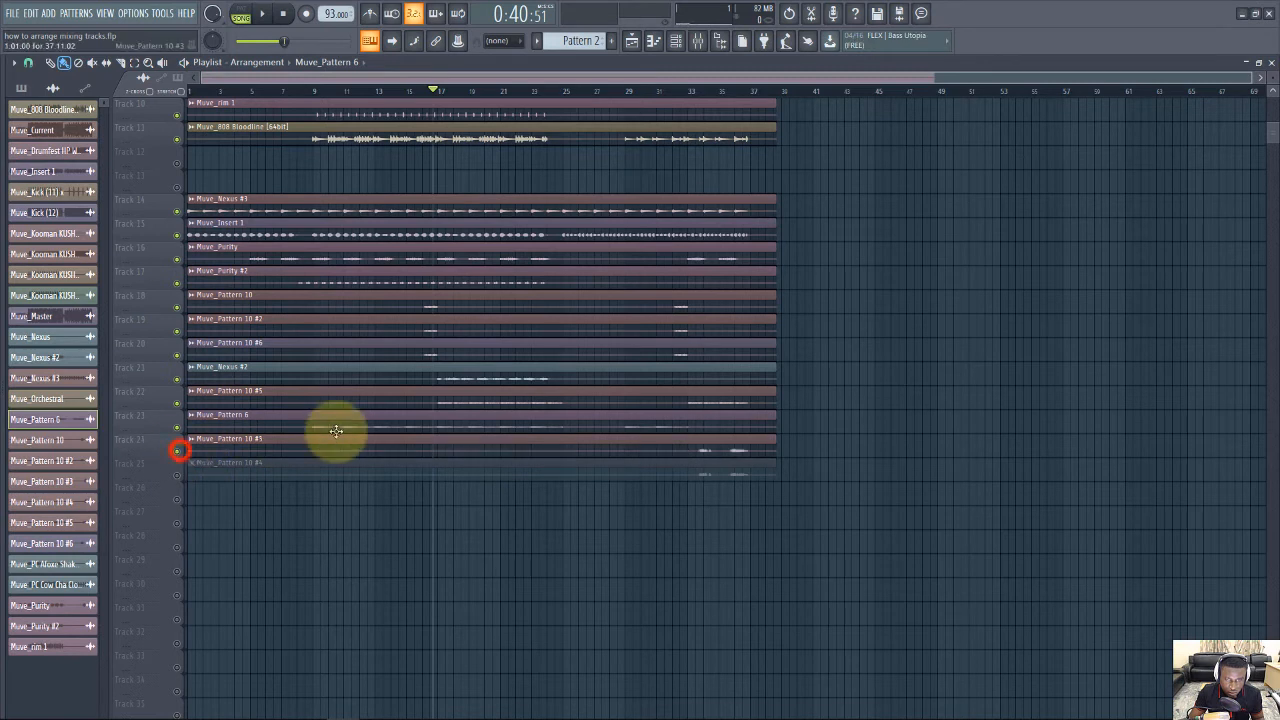
click(688, 91)
key(space)
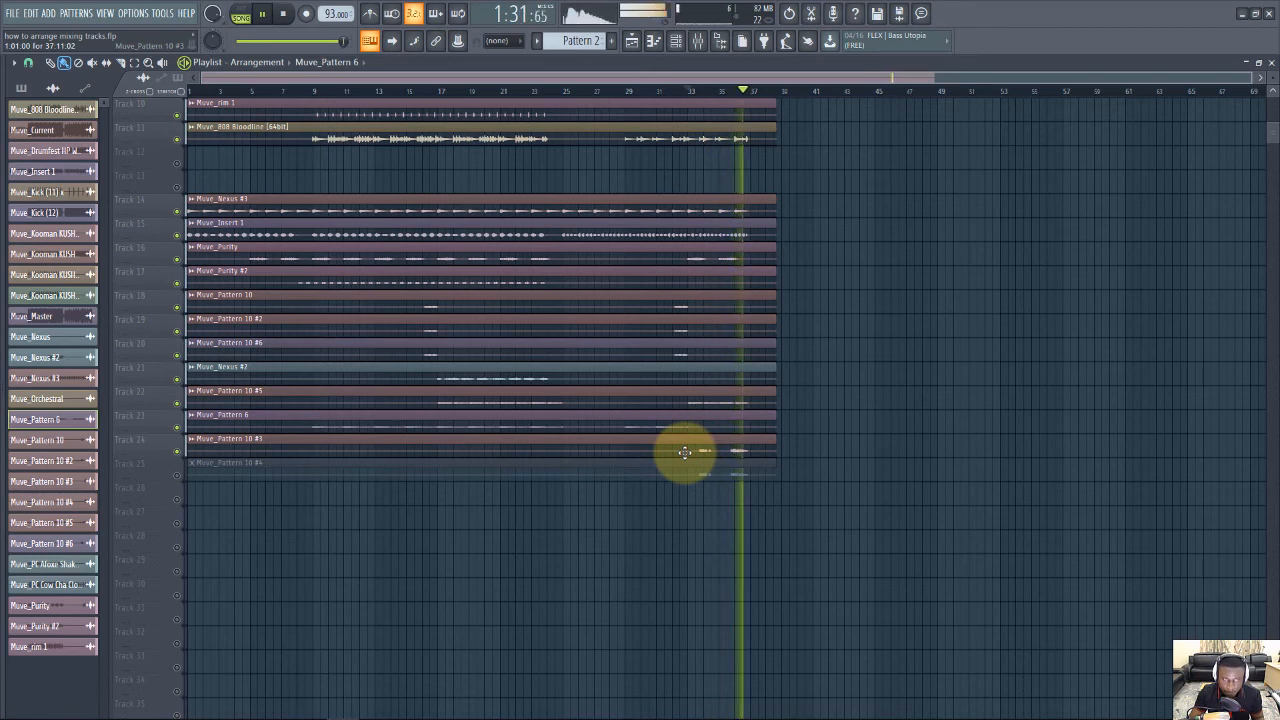
key(space)
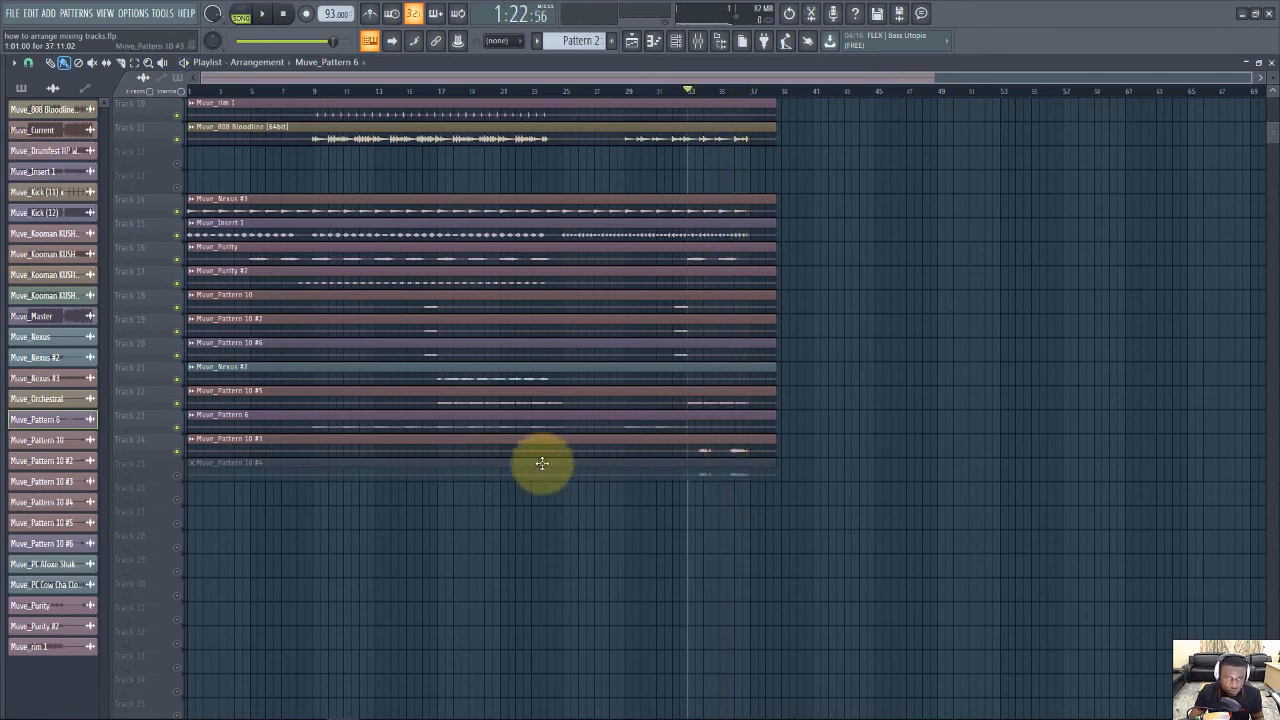
Unmute the Pattern 10 #4 track and audition it with all the active tracks from about bar 33
click(177, 475)
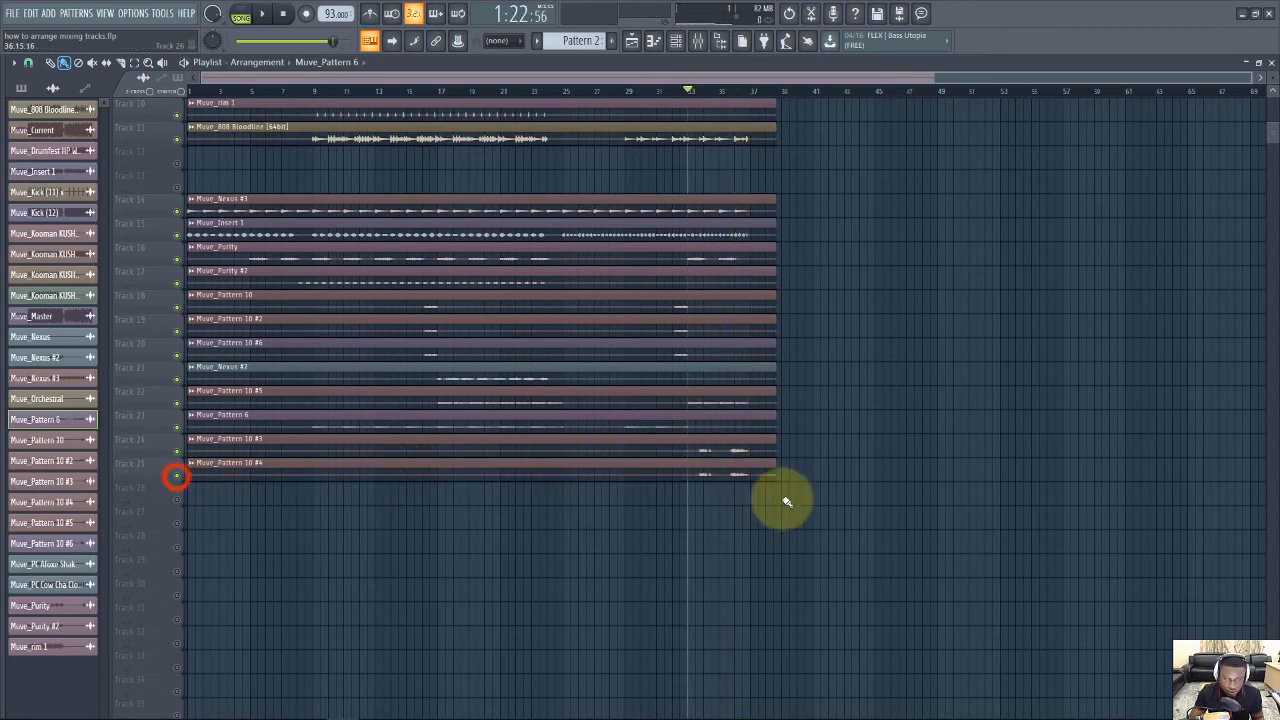
click(708, 474)
key(space)
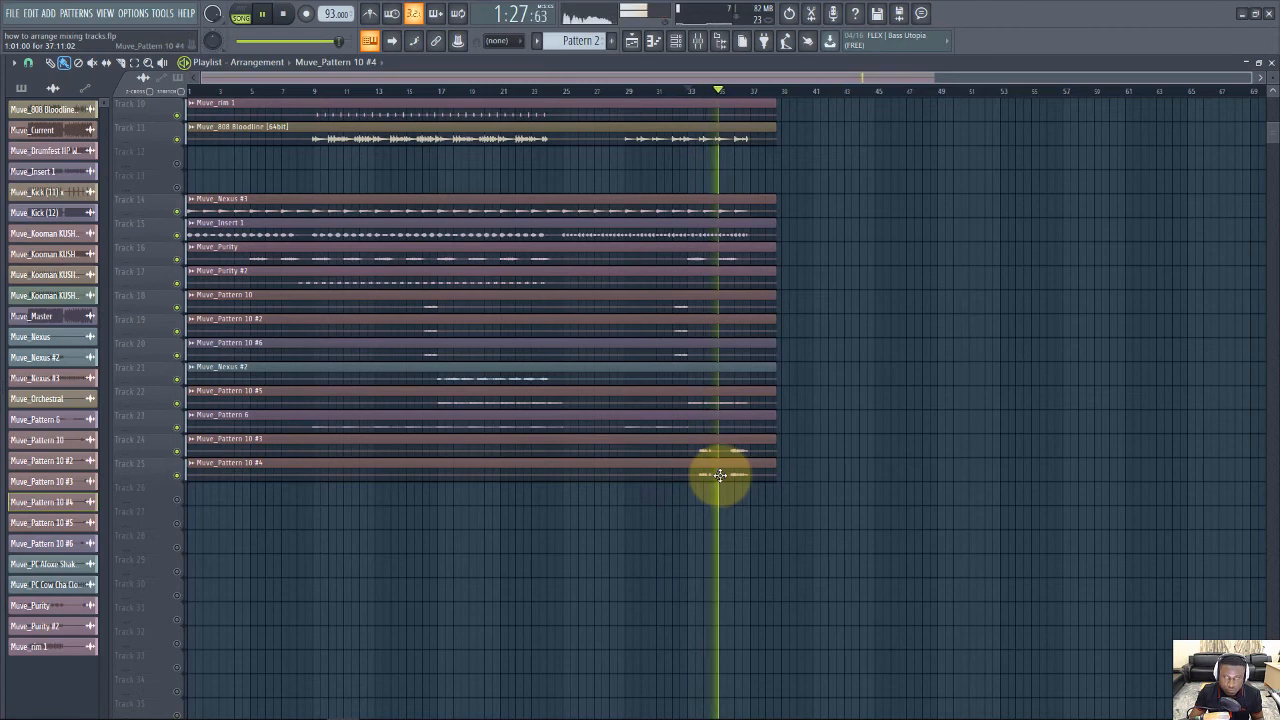
scroll(720, 475, up, 3)
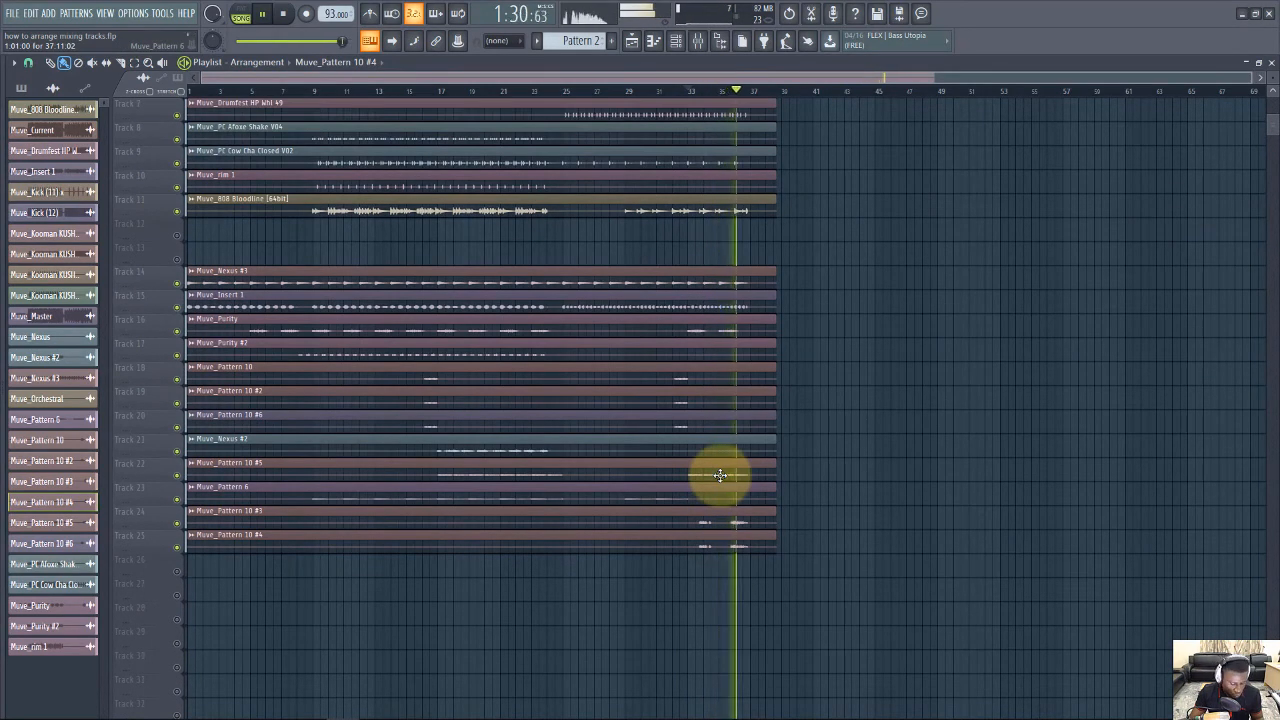
key(space)
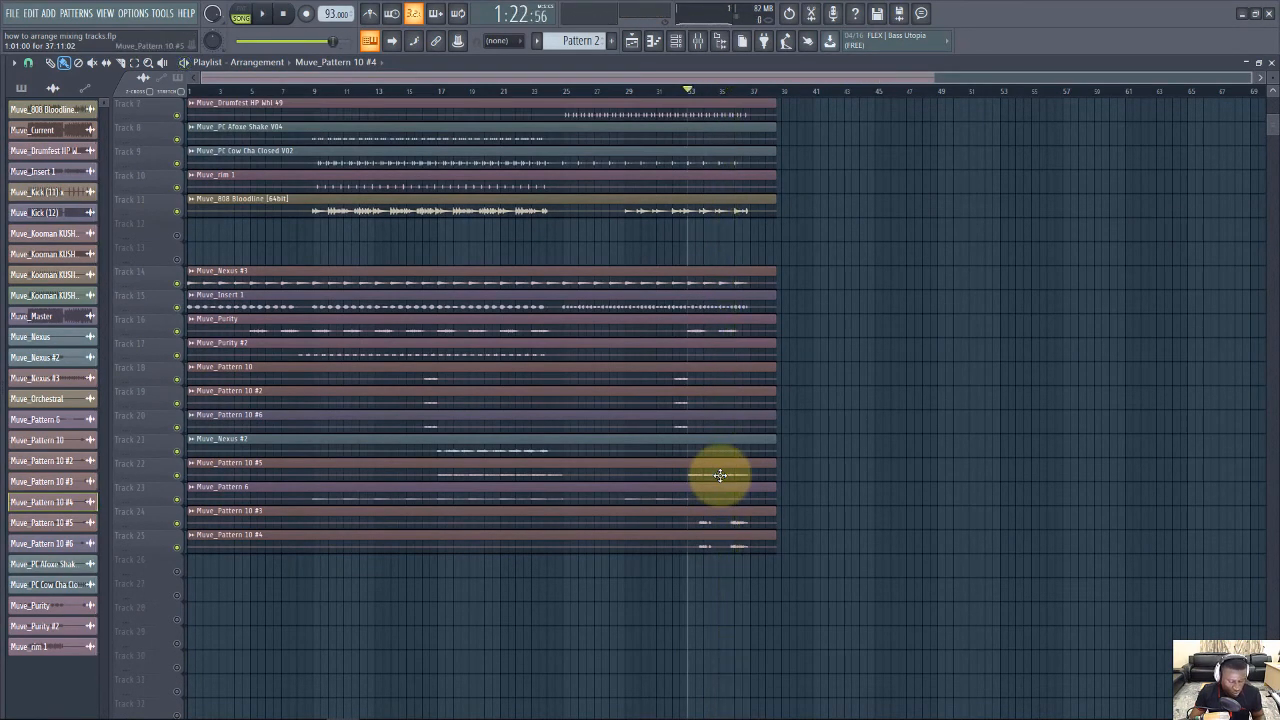
Return the playhead to the start of the song and review all the unmuted tracks across the playlist
click(221, 90)
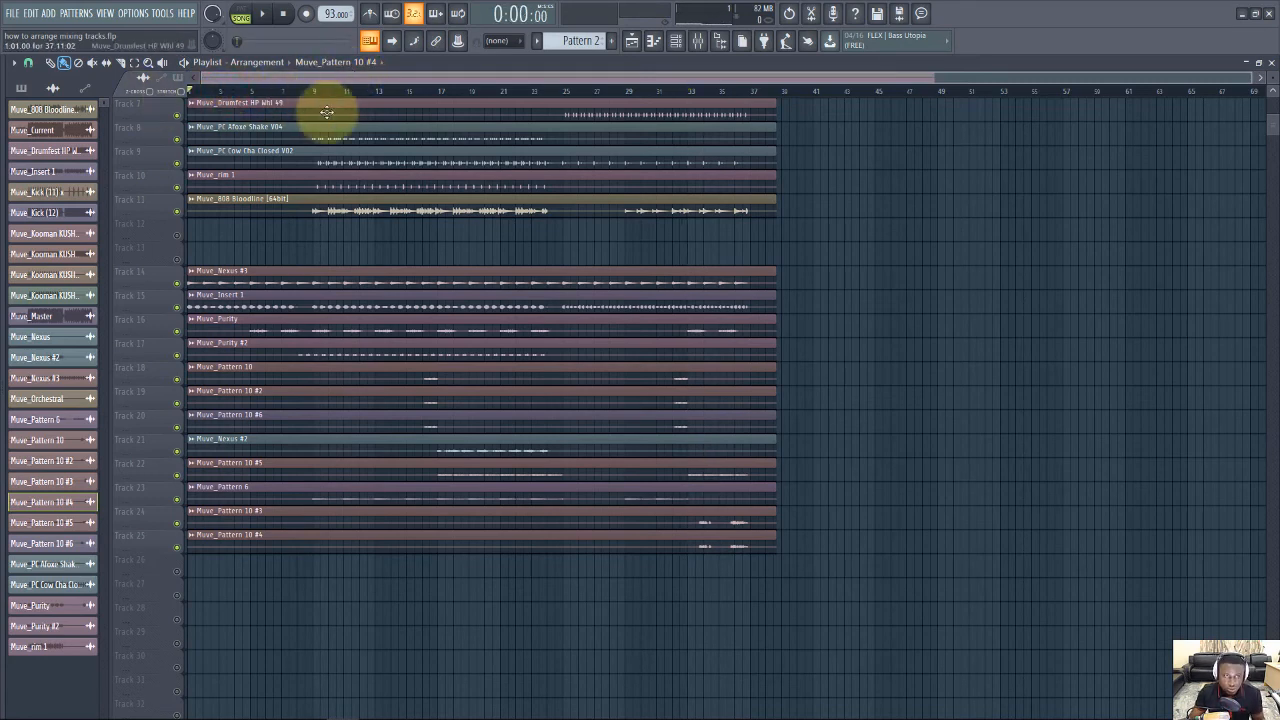
scroll(329, 109, up, 6)
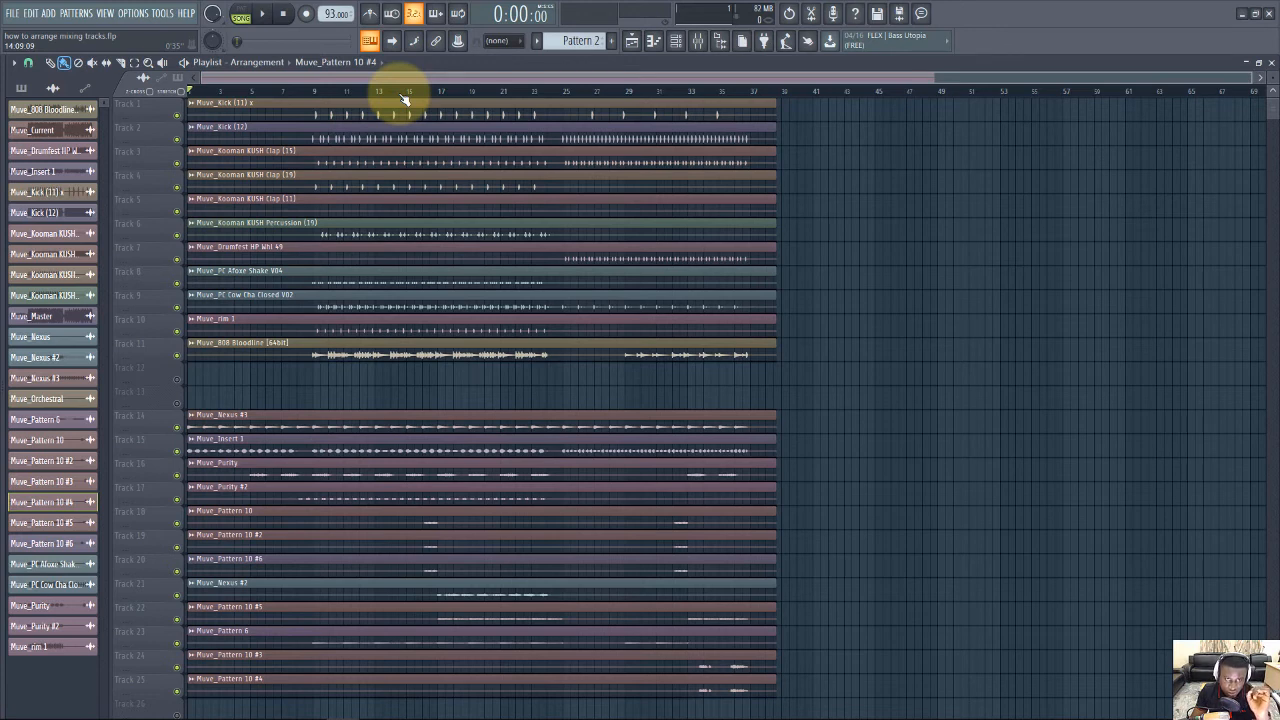
scroll(405, 98, up, 2)
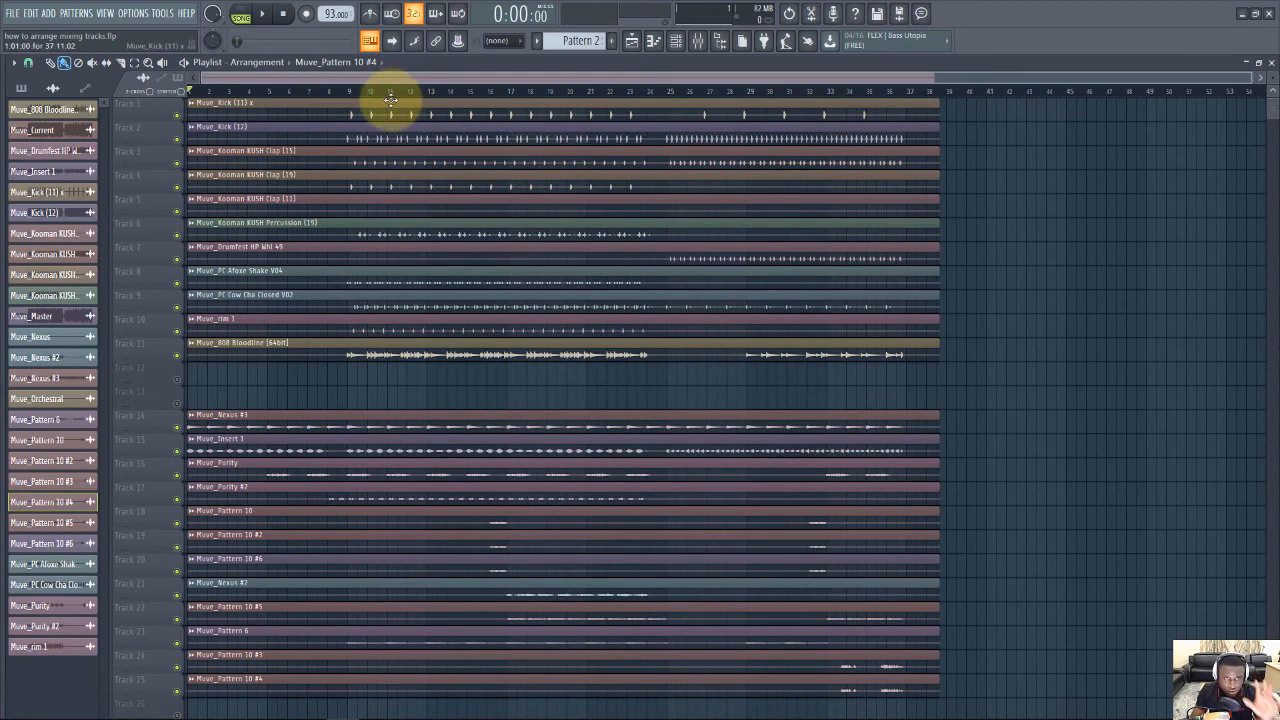
scroll(449, 126, down, 5)
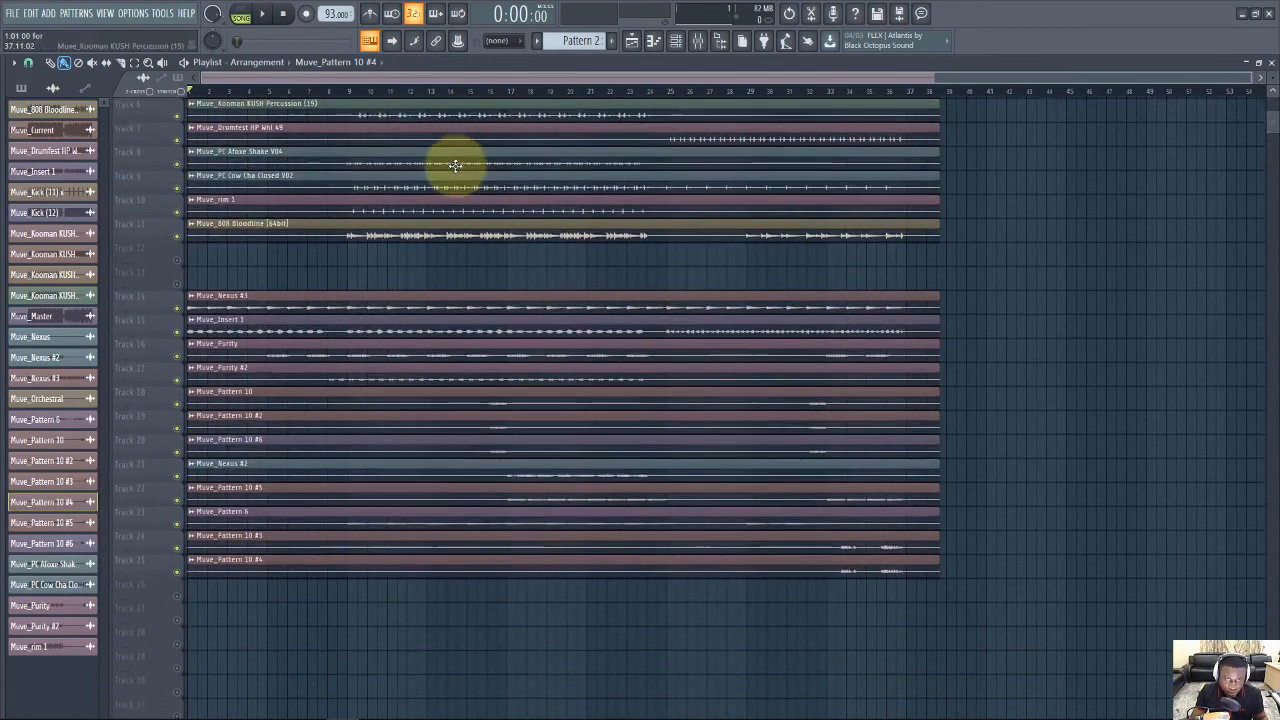
scroll(455, 165, up, 5)
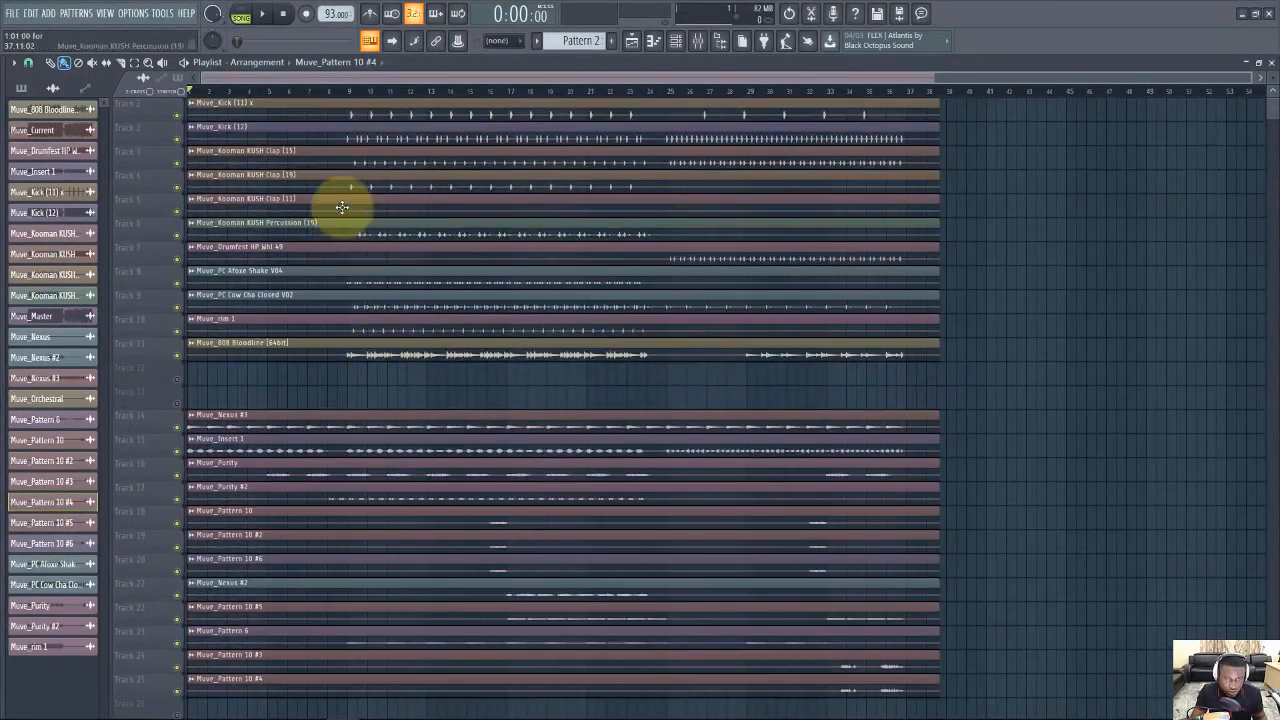
scroll(352, 484, down, 3)
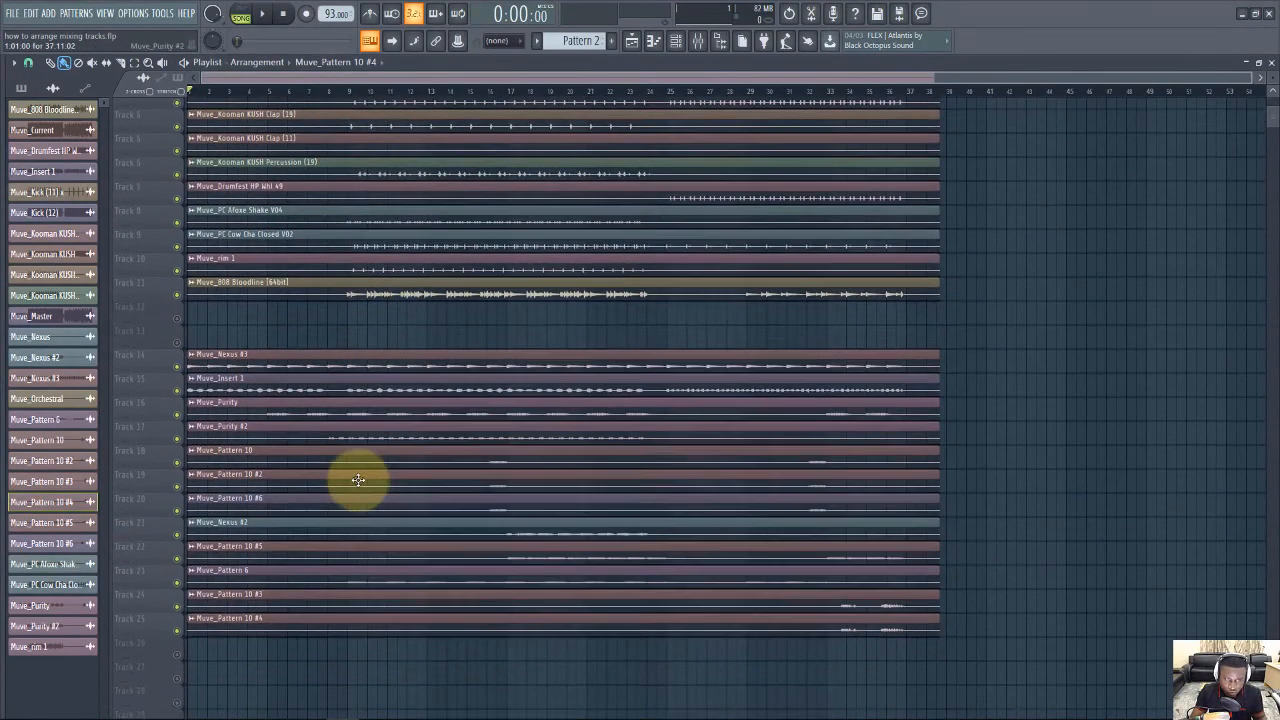
scroll(346, 428, up, 3)
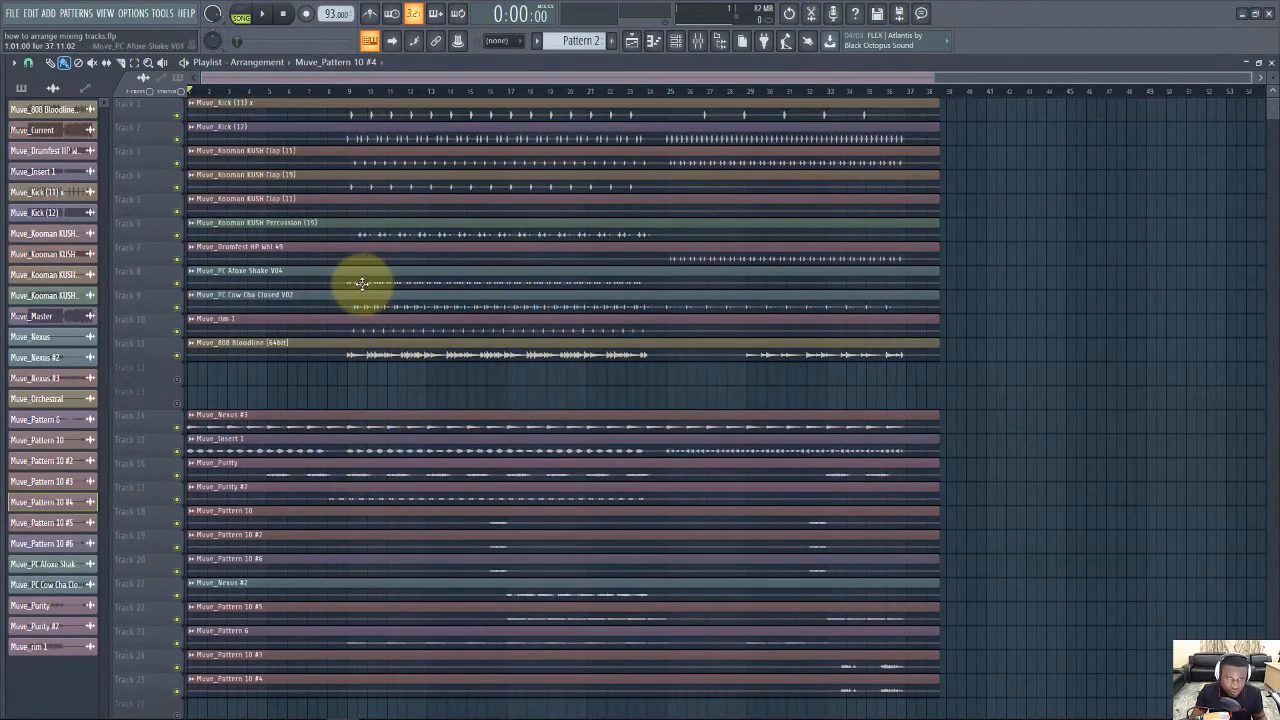
scroll(423, 363, down, 3)
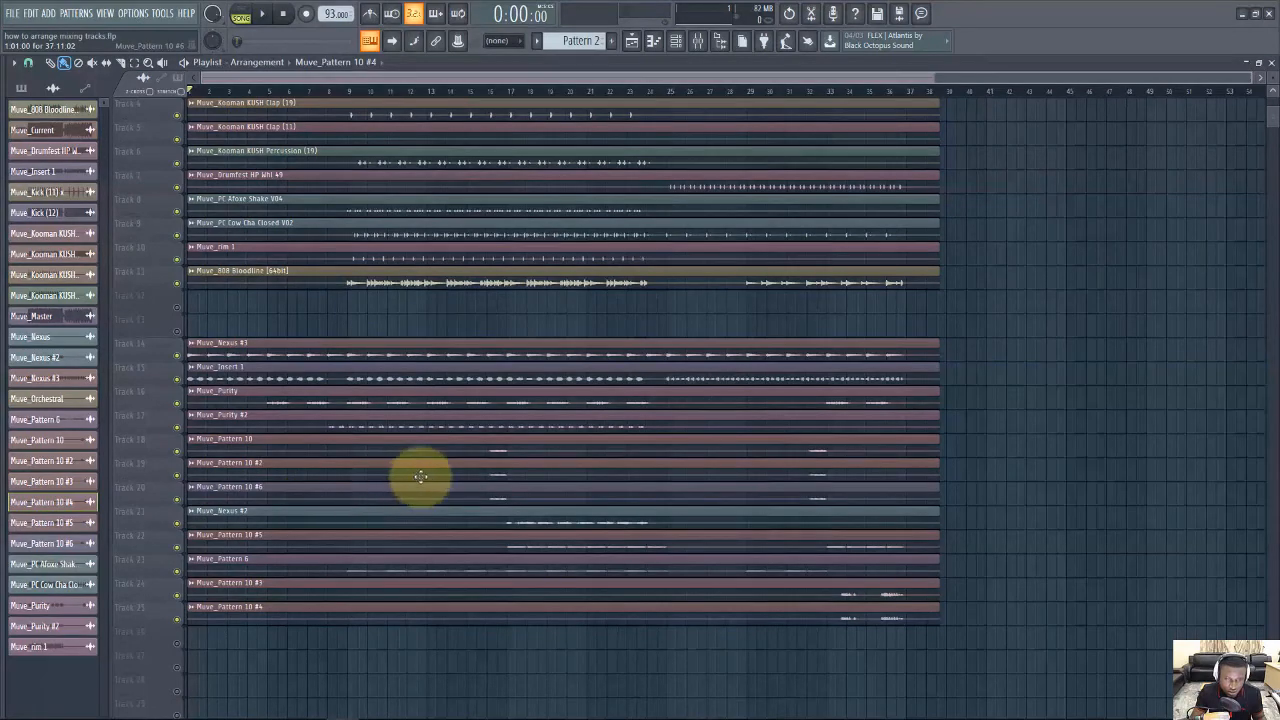
scroll(357, 418, up, 3)
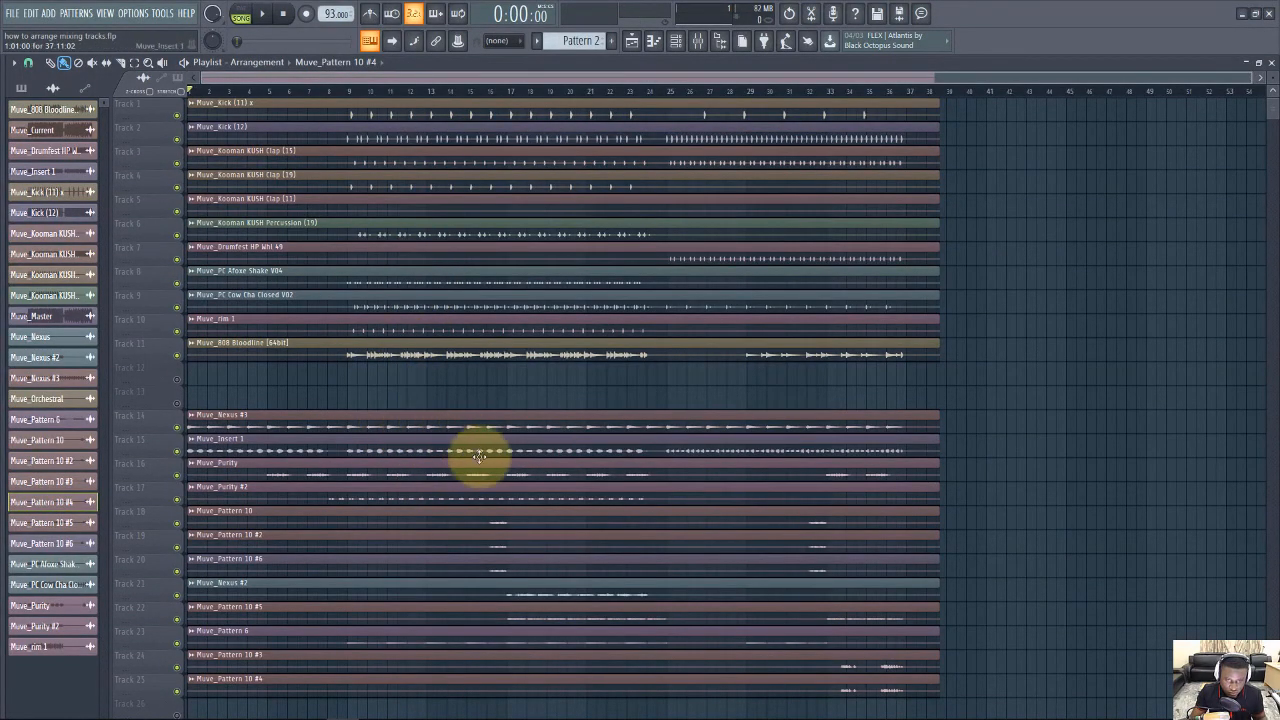
scroll(490, 463, down, 2)
scroll(491, 460, up, 1)
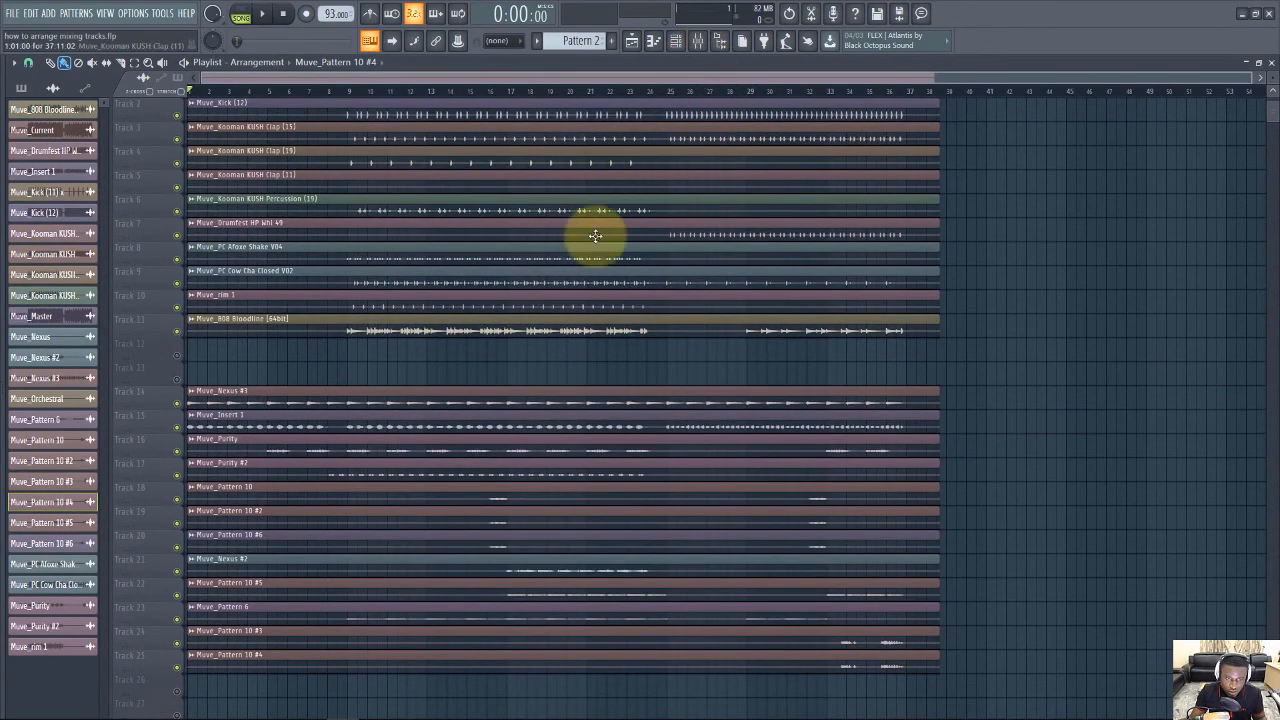
scroll(460, 475, up, 1)
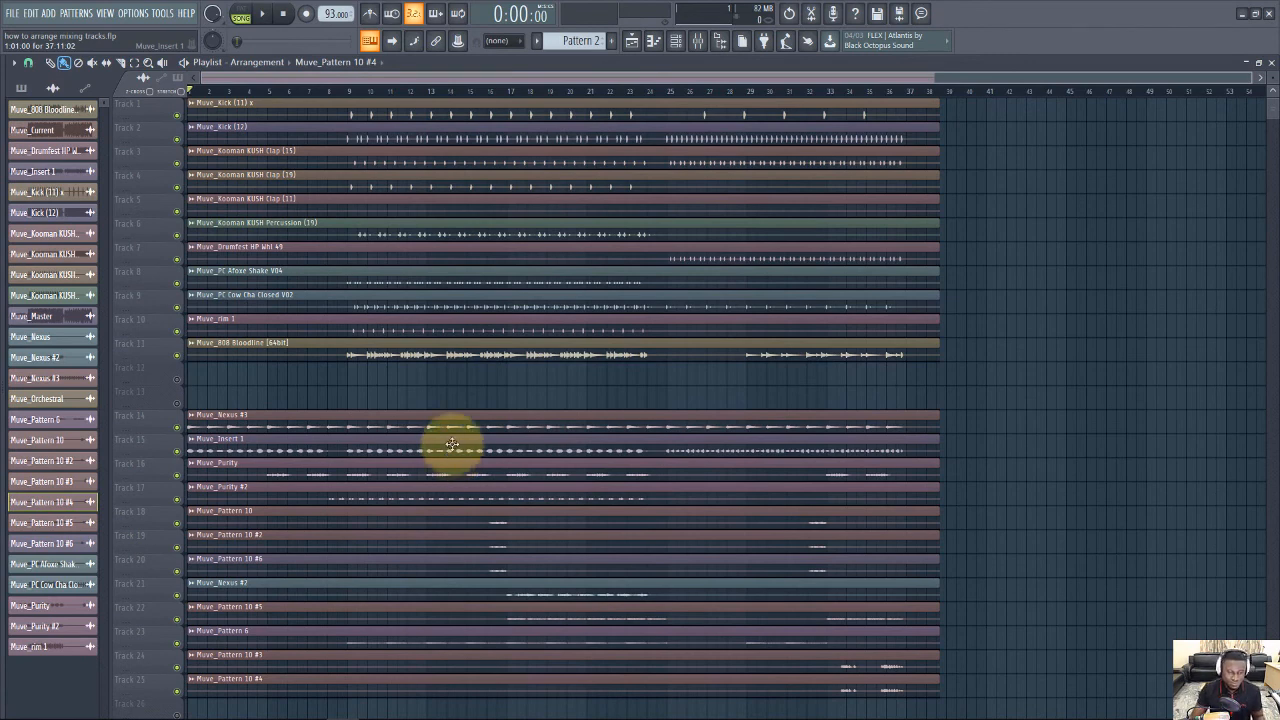
Play the full mix from the song's start, and audition it again from just before bar 9
key(space)
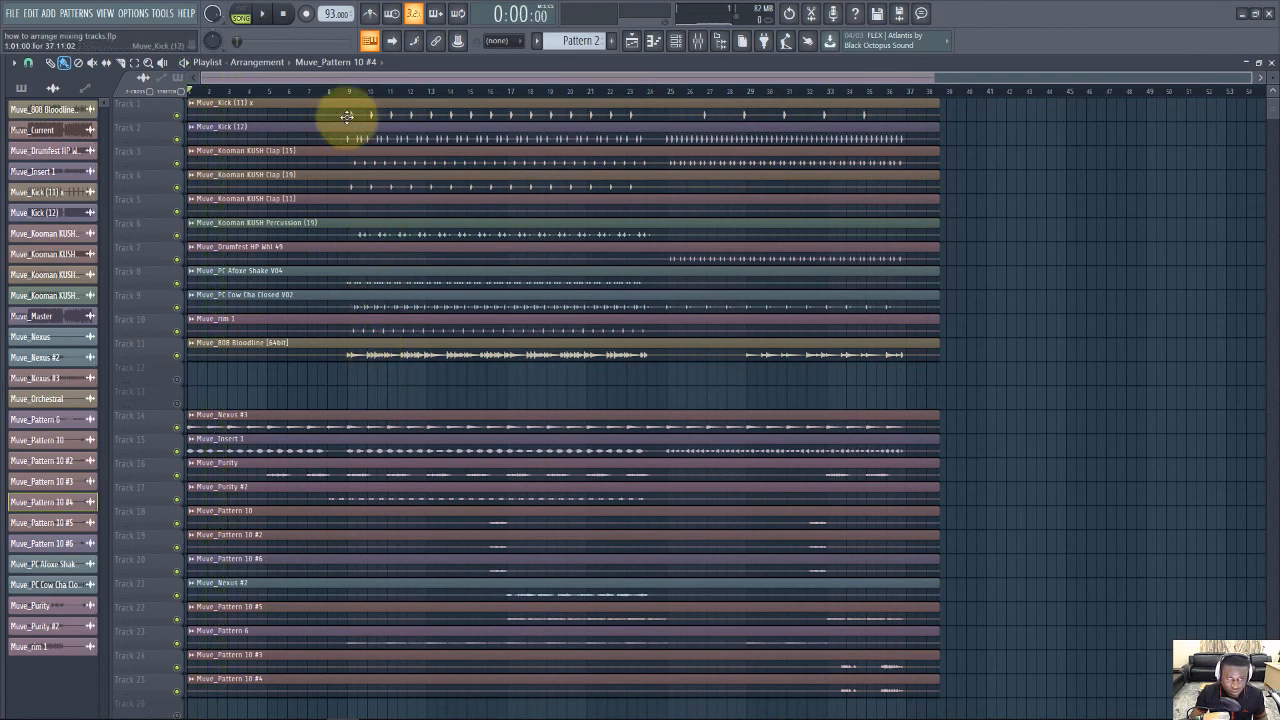
key(space)
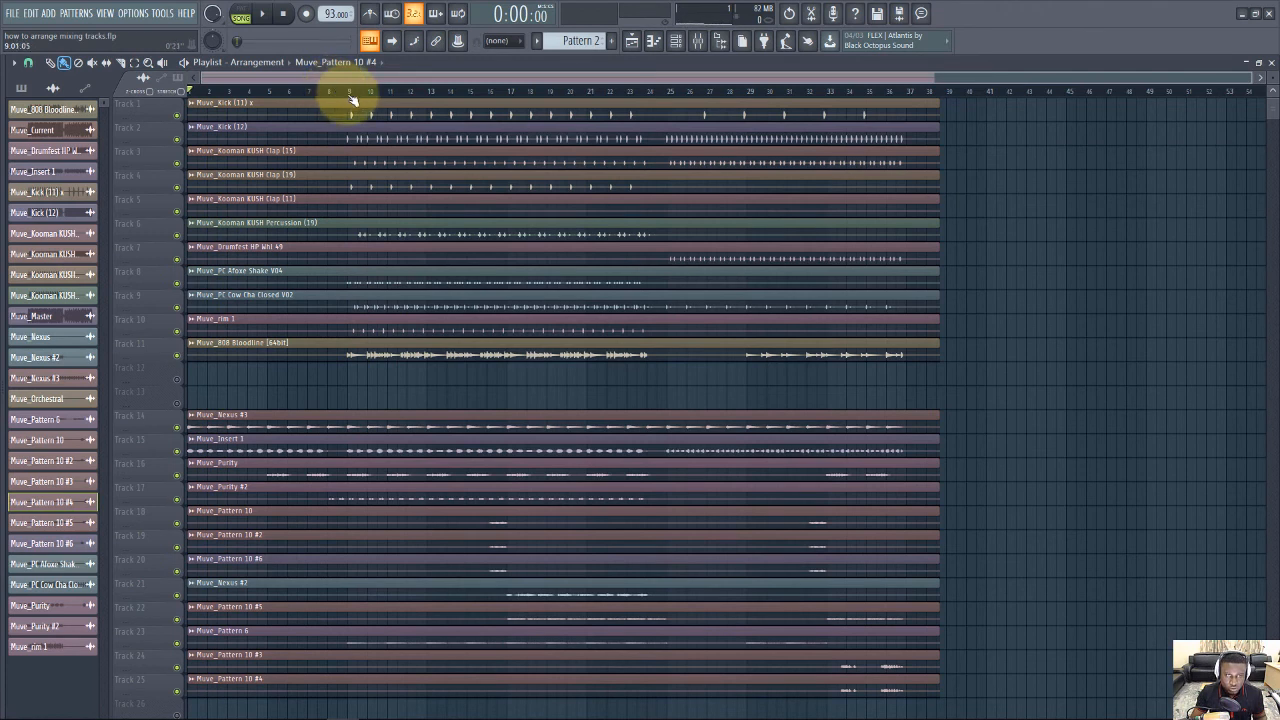
click(349, 97)
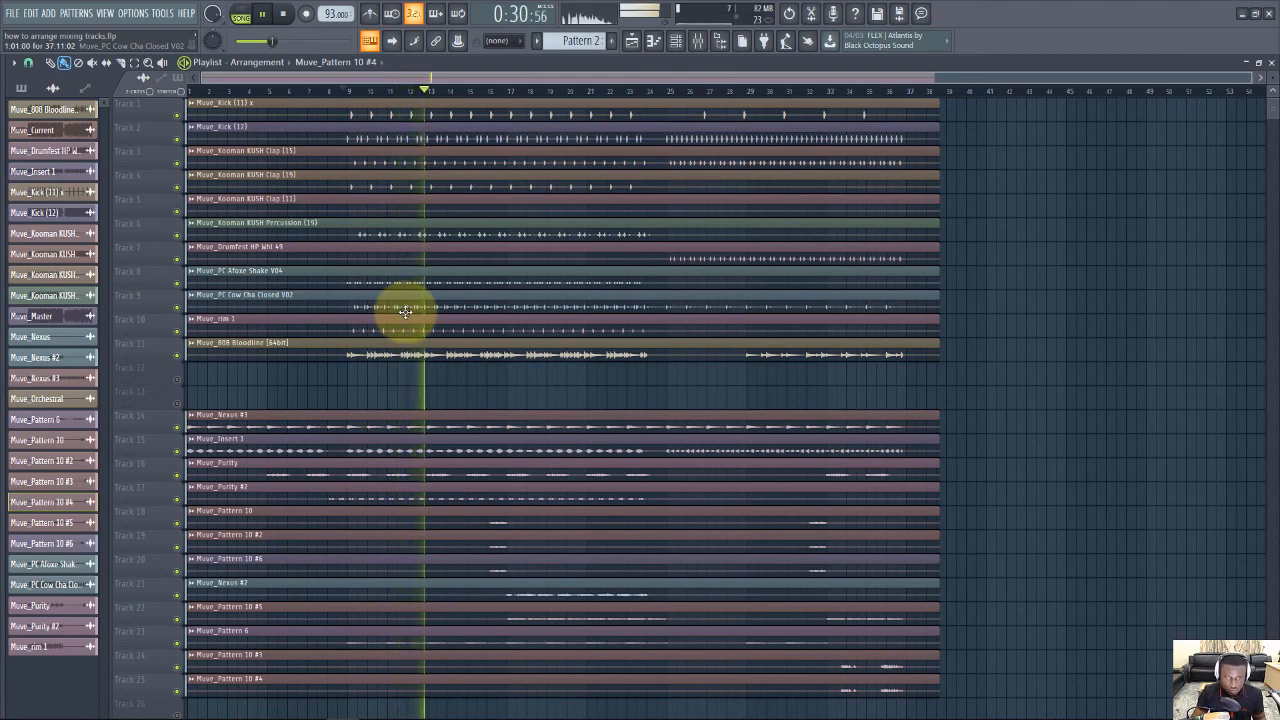
scroll(405, 312, down, 2)
scroll(405, 312, up, 2)
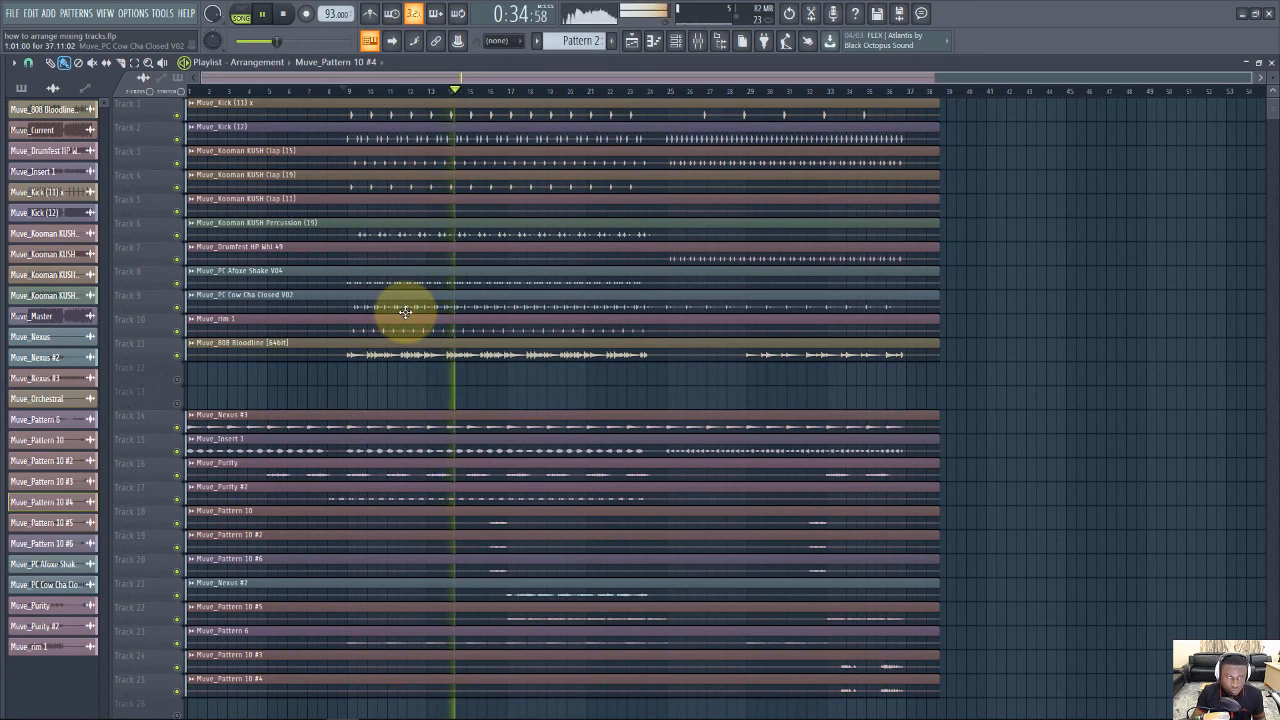
key(space)
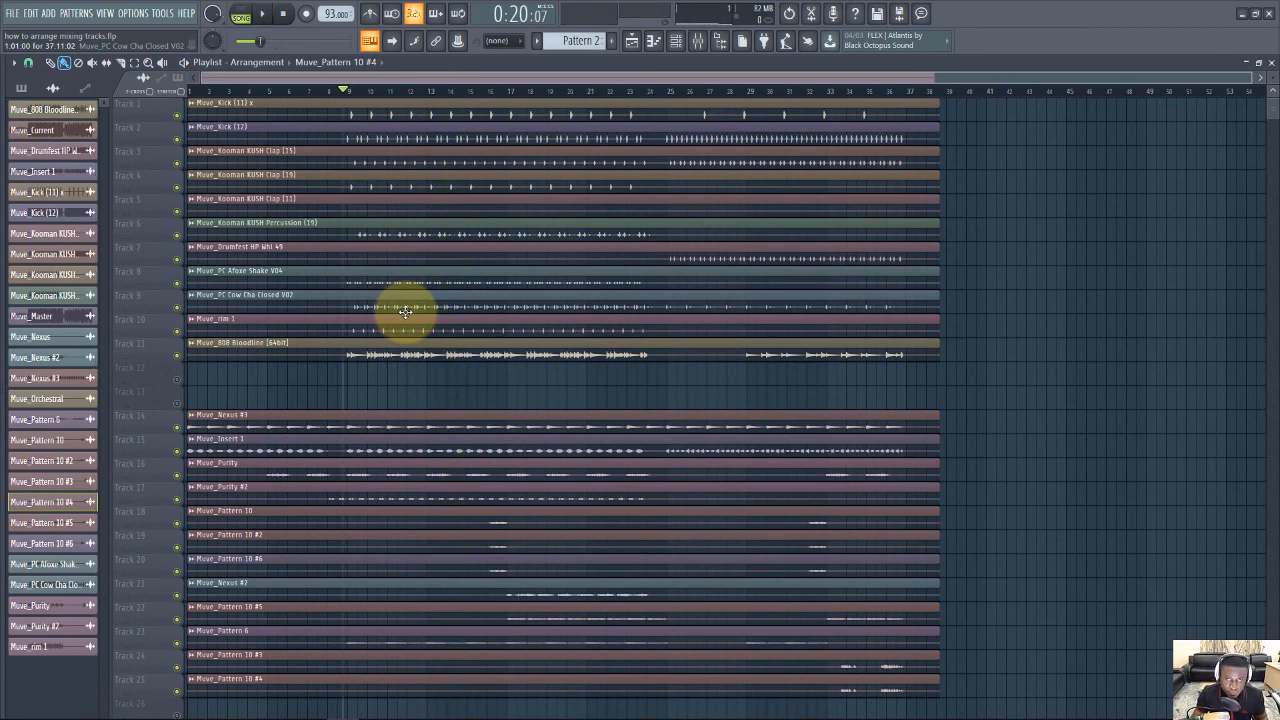
scroll(405, 312, down, 7)
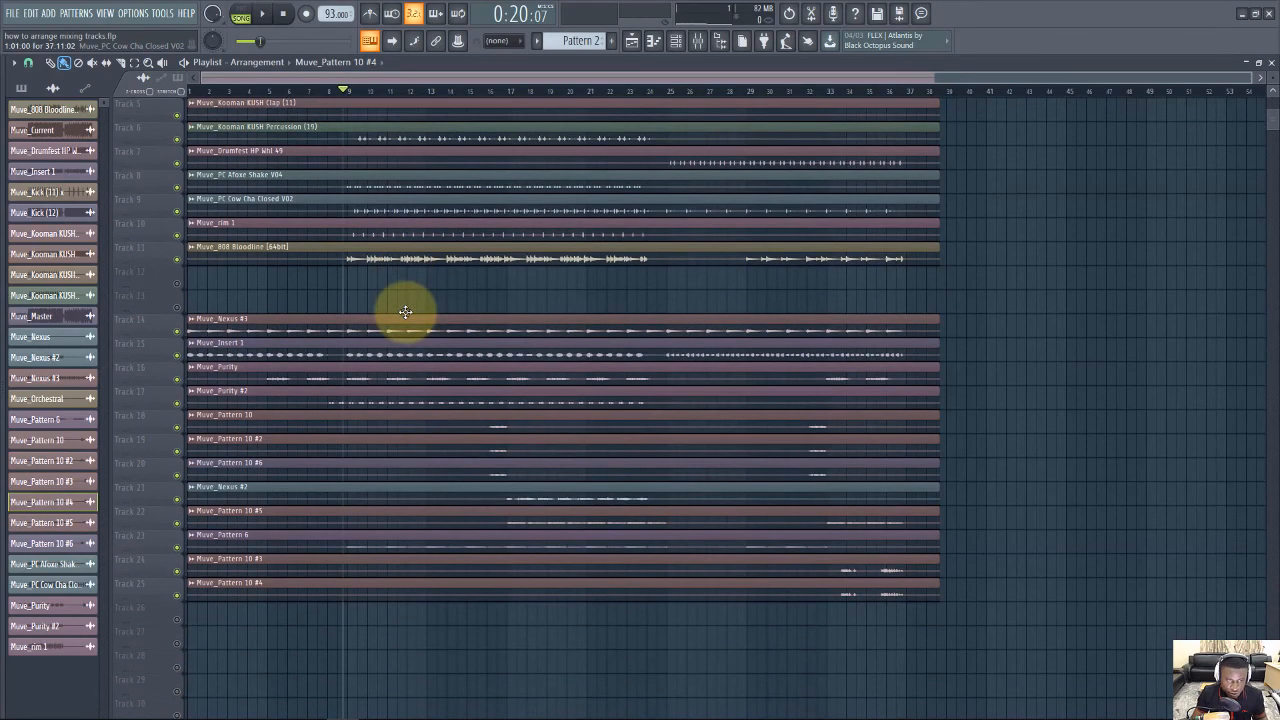
scroll(405, 312, up, 7)
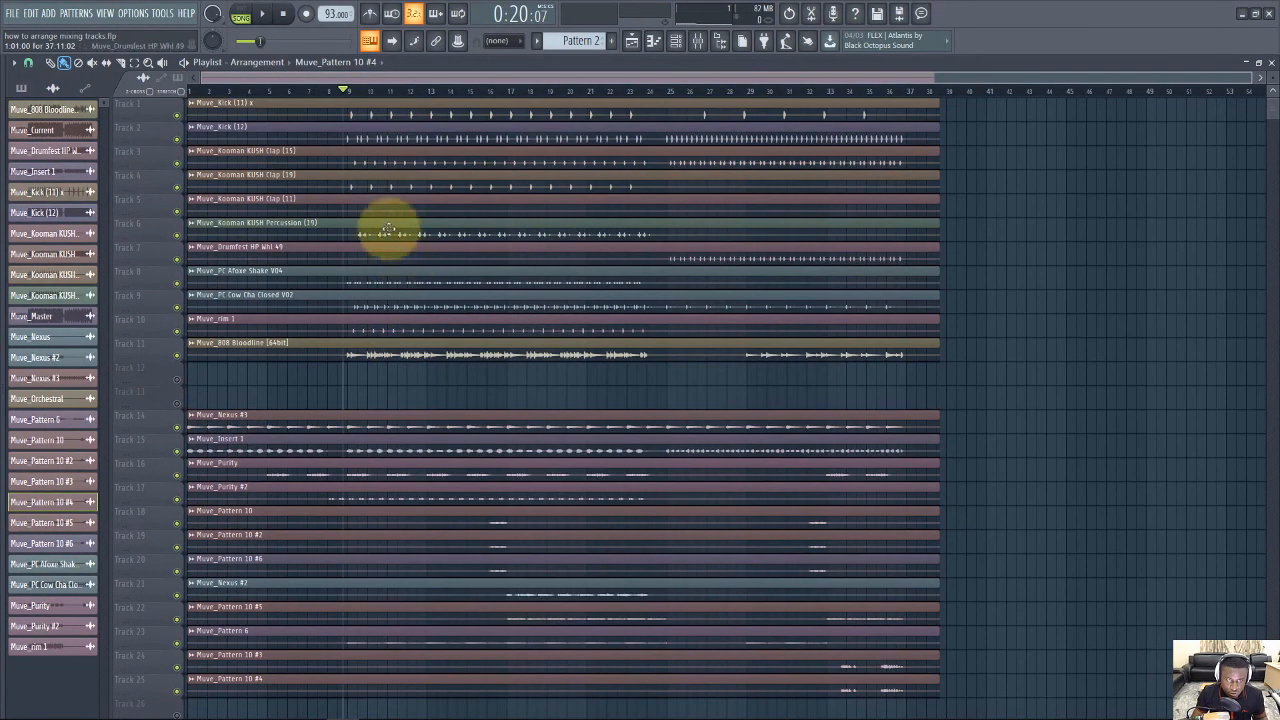
scroll(233, 414, down, 3)
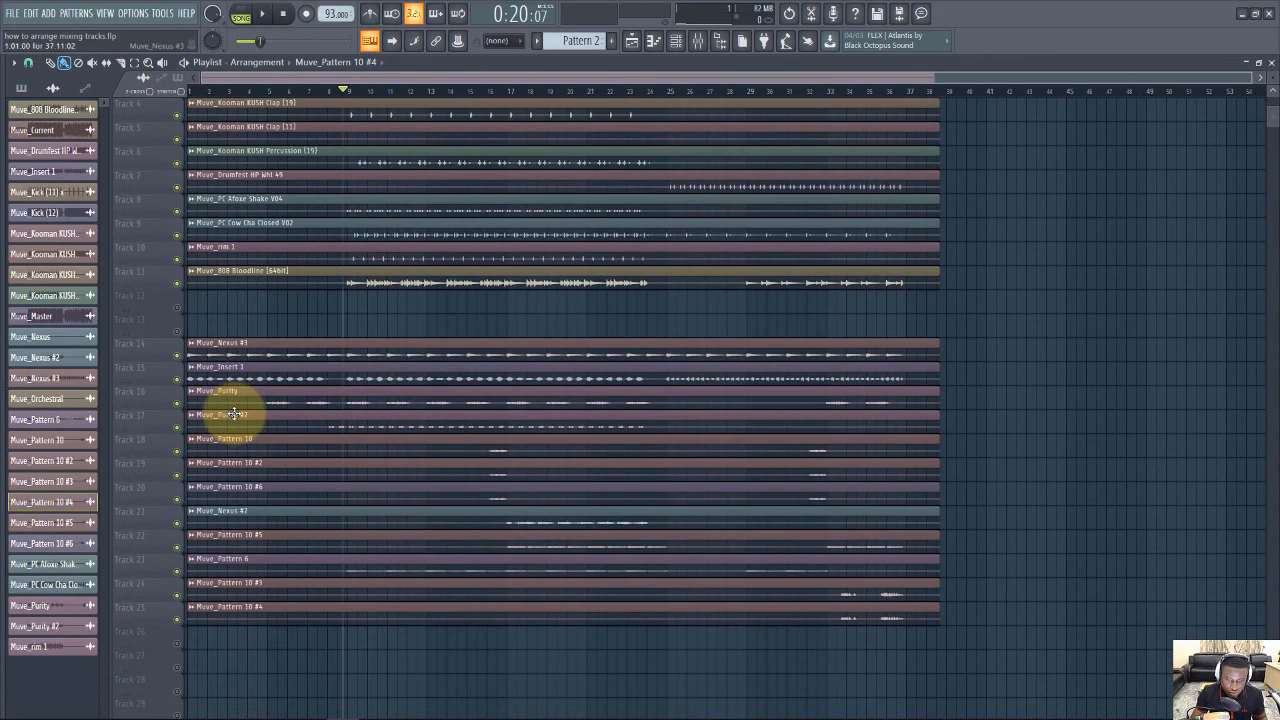